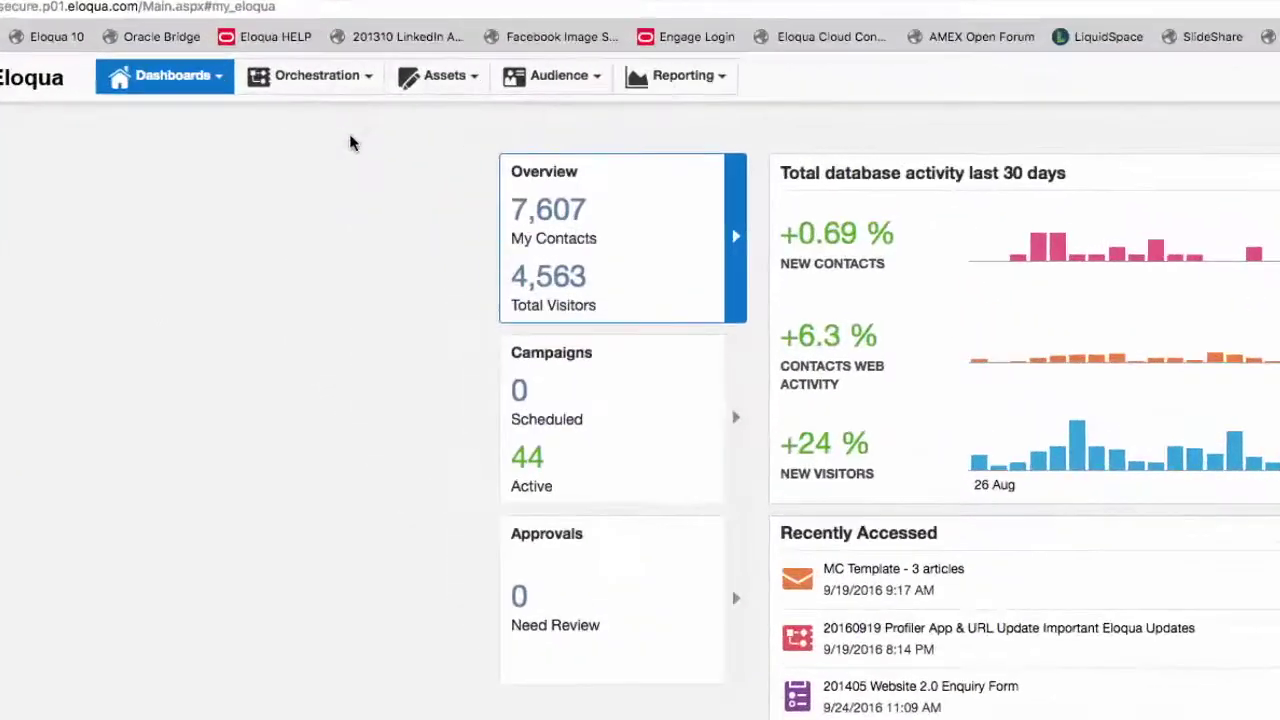
Go to the Emails overview page from the Assets menu.
{"action": "left_click", "coordinate": [520, 100]}
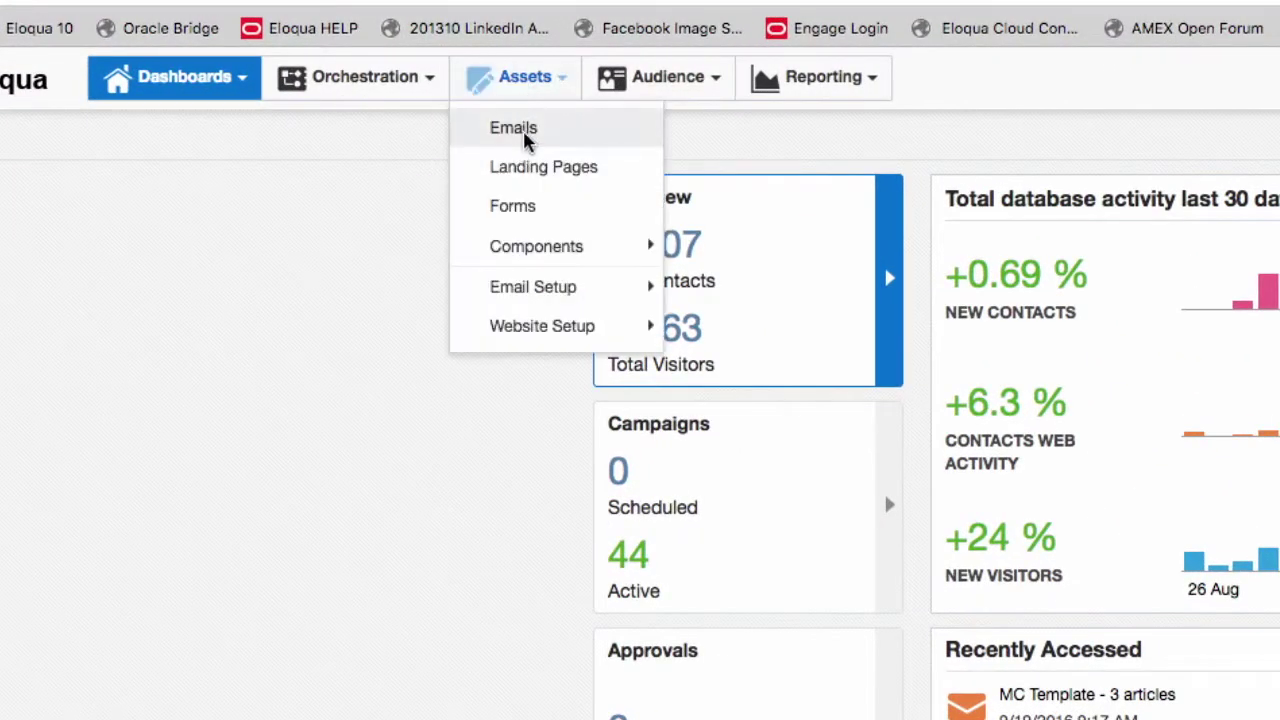
{"action": "left_click", "coordinate": [523, 127]}
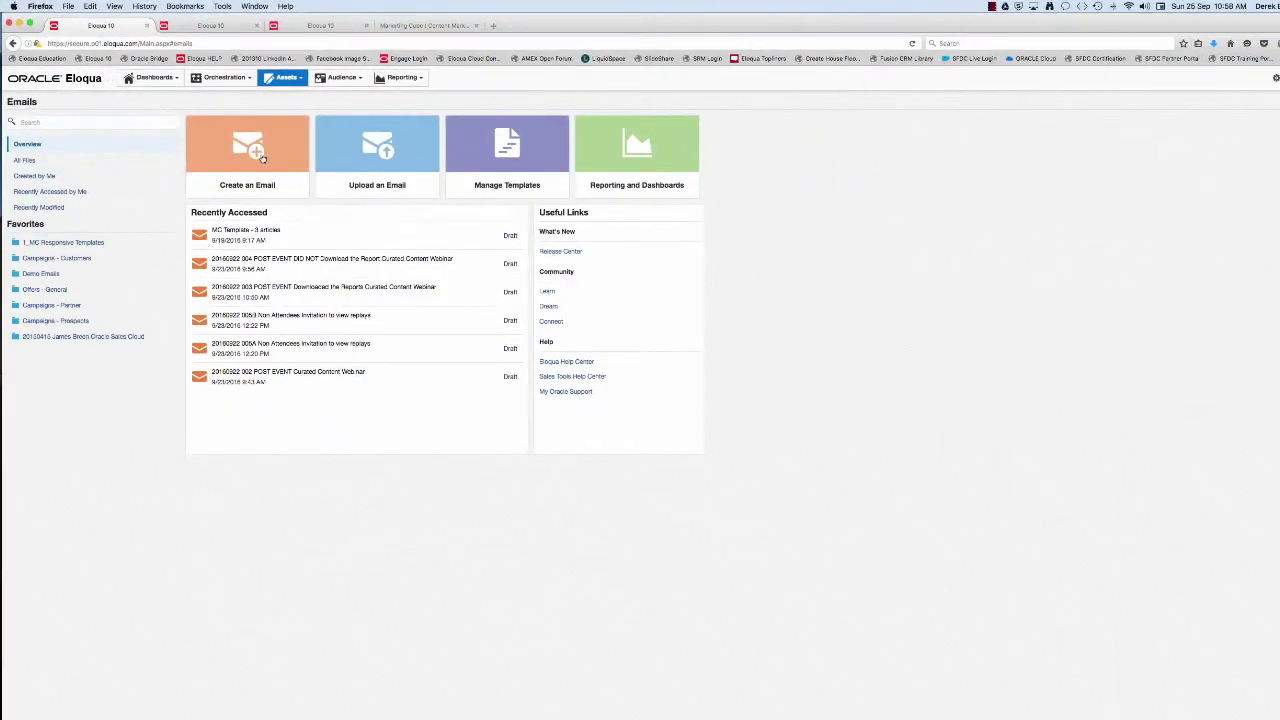
Create a new email from the 3 Articles Responsive template in the All Files > Responsive folder.
{"action": "left_click", "coordinate": [258, 156]}
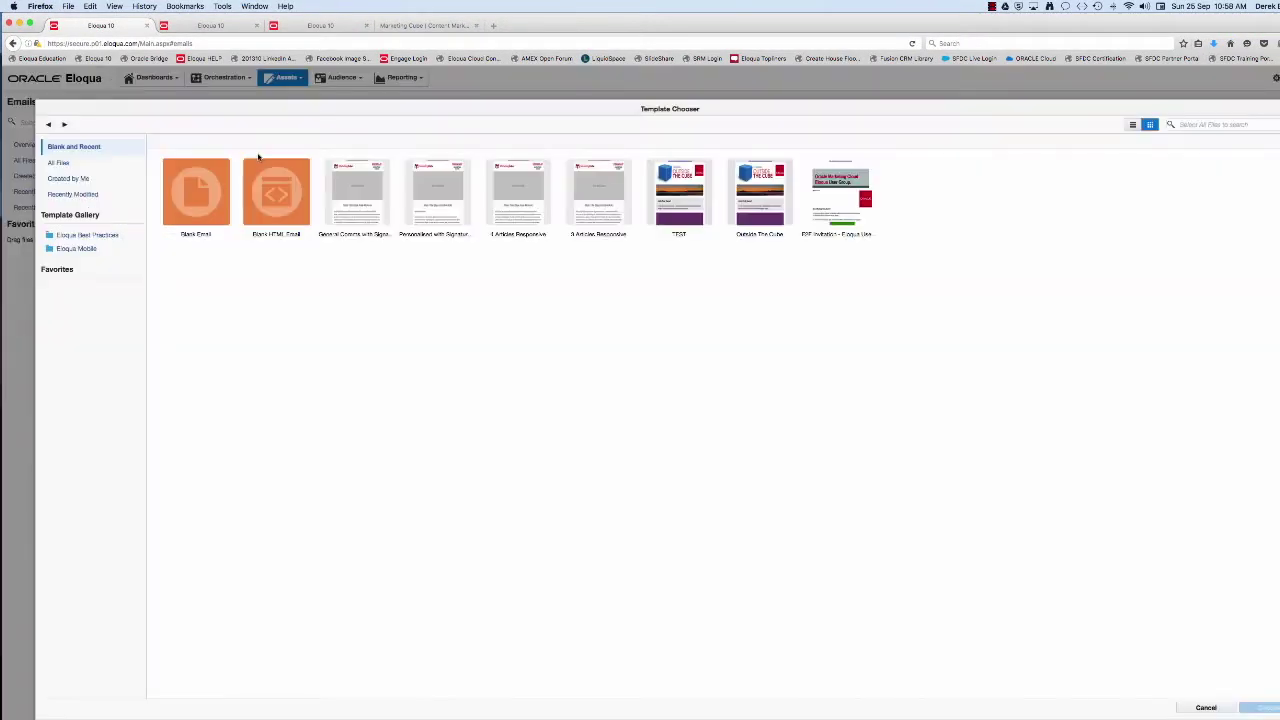
{"action": "left_click", "coordinate": [57, 163]}
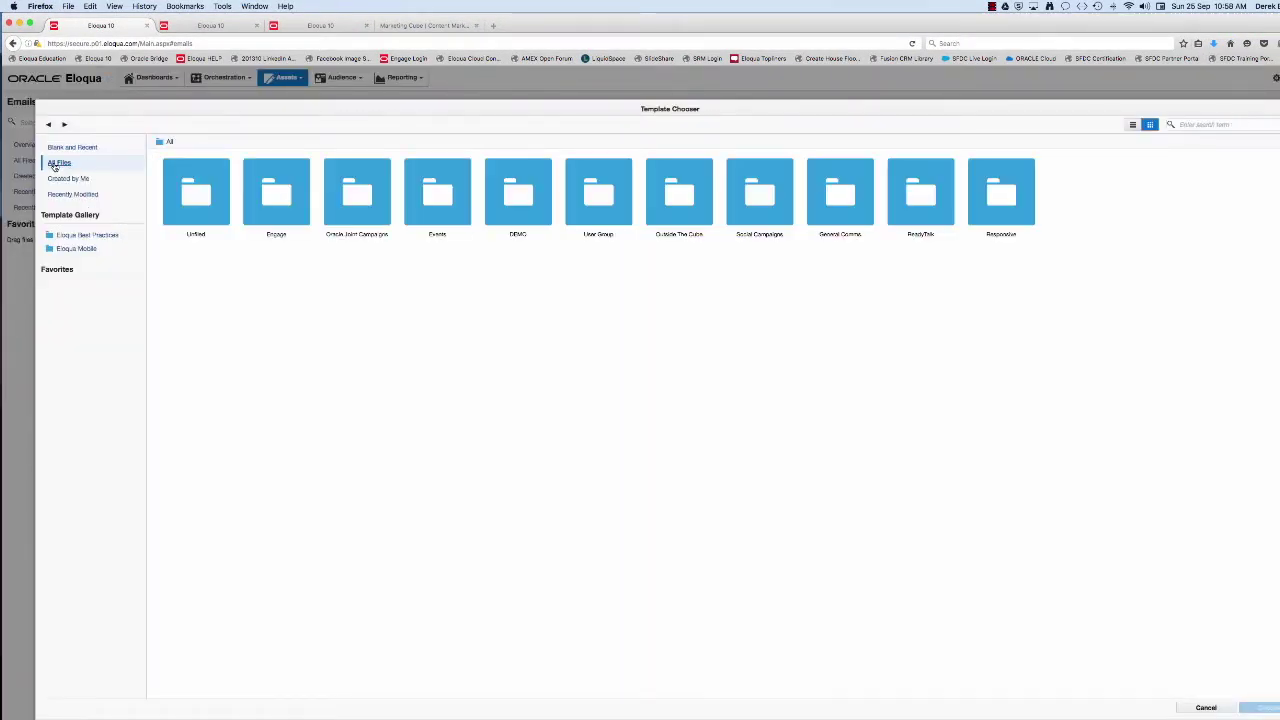
{"action": "double_click", "coordinate": [995, 201]}
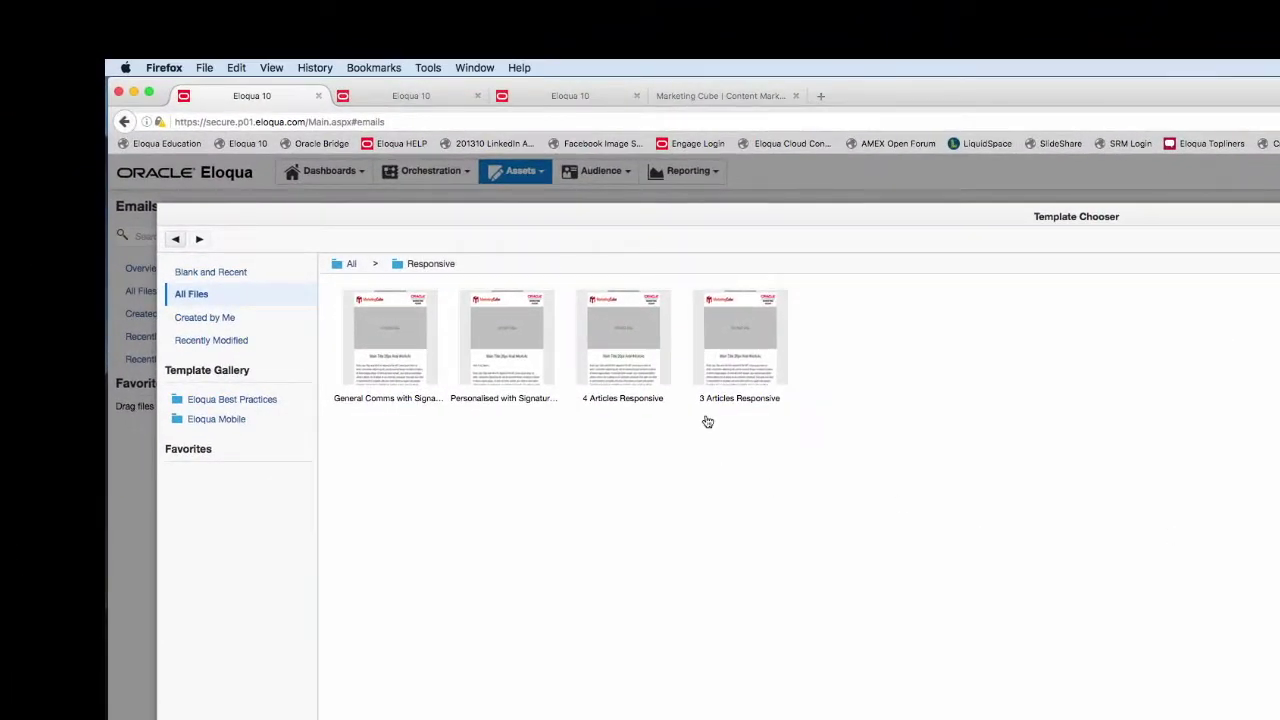
{"action": "left_click", "coordinate": [743, 346]}
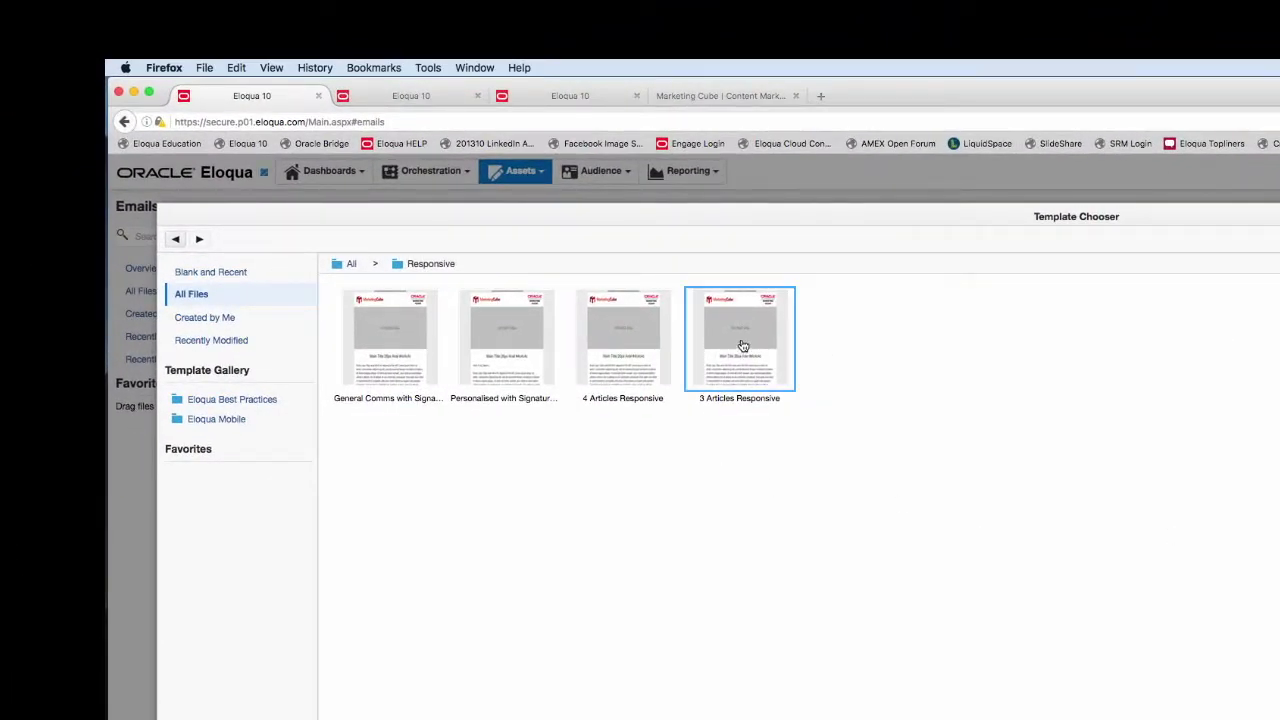
{"action": "double_click", "coordinate": [743, 346]}
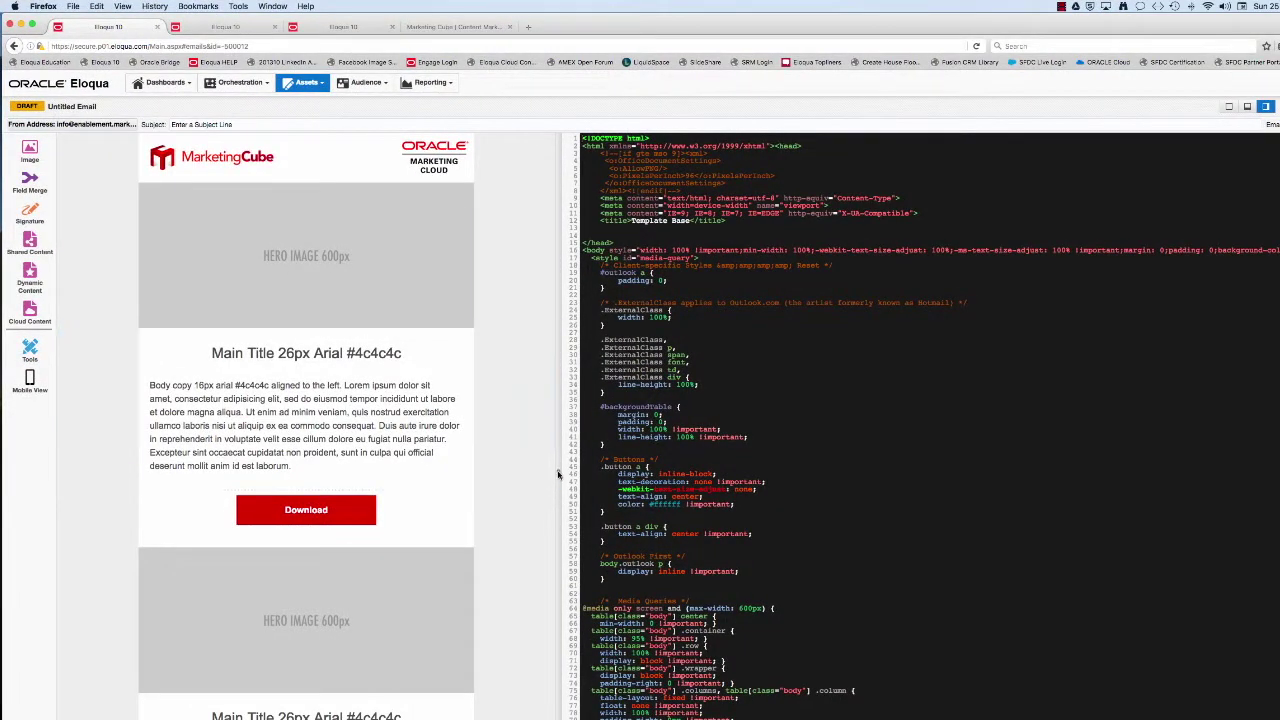
Widen the preview, try stacked and preview-only layouts, then go back to side-by-side view.
{"action": "left_click_drag", "start_coordinate": [558, 474], "coordinate": [755, 478]}
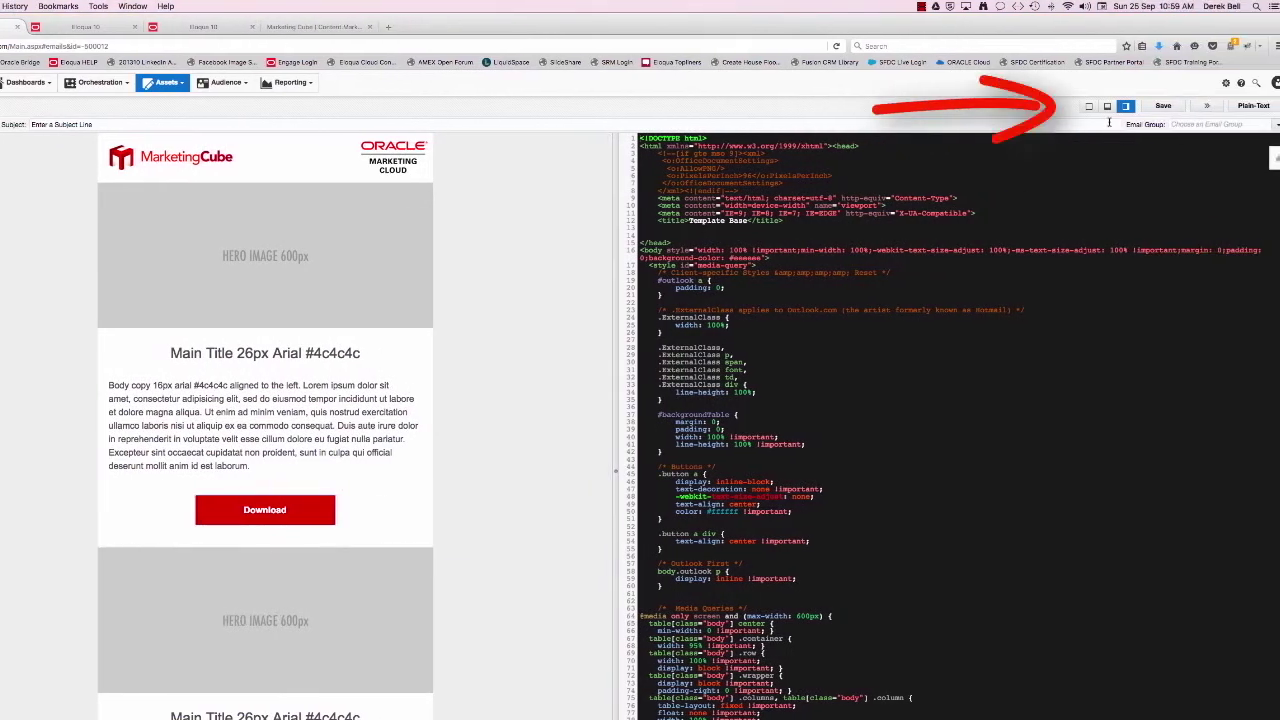
{"action": "left_click", "coordinate": [1107, 107]}
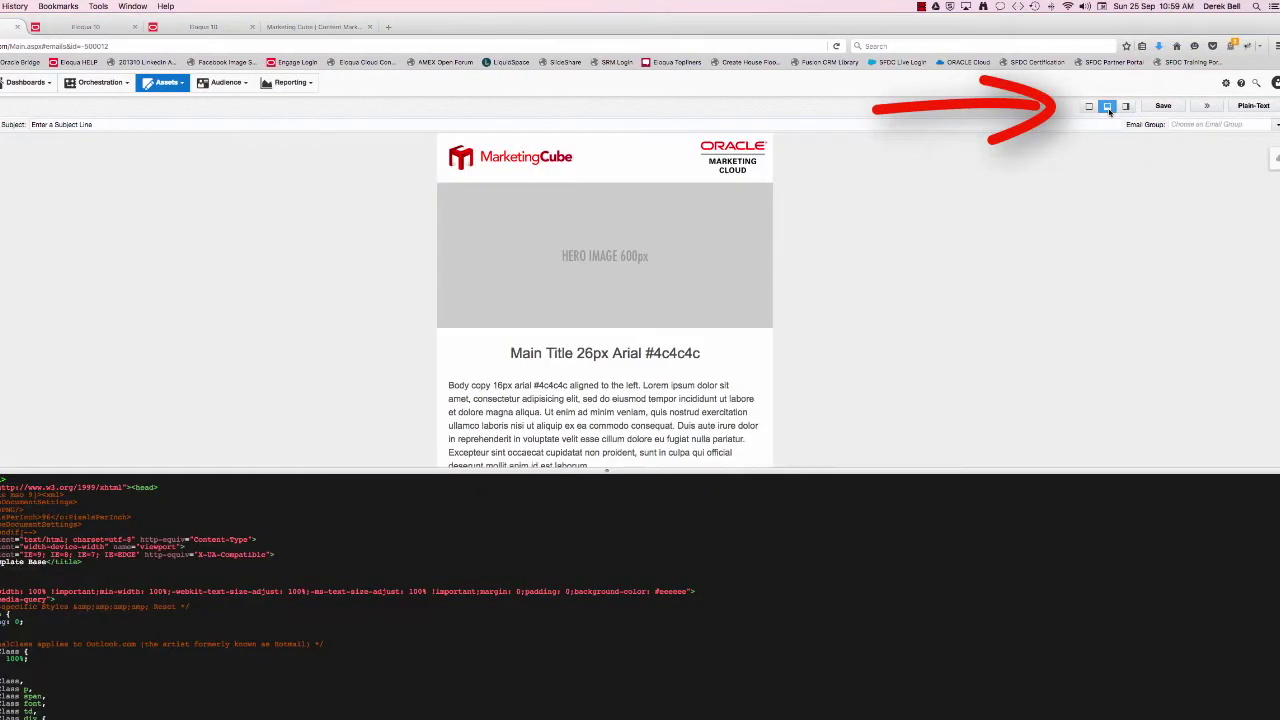
{"action": "left_click", "coordinate": [1089, 106]}
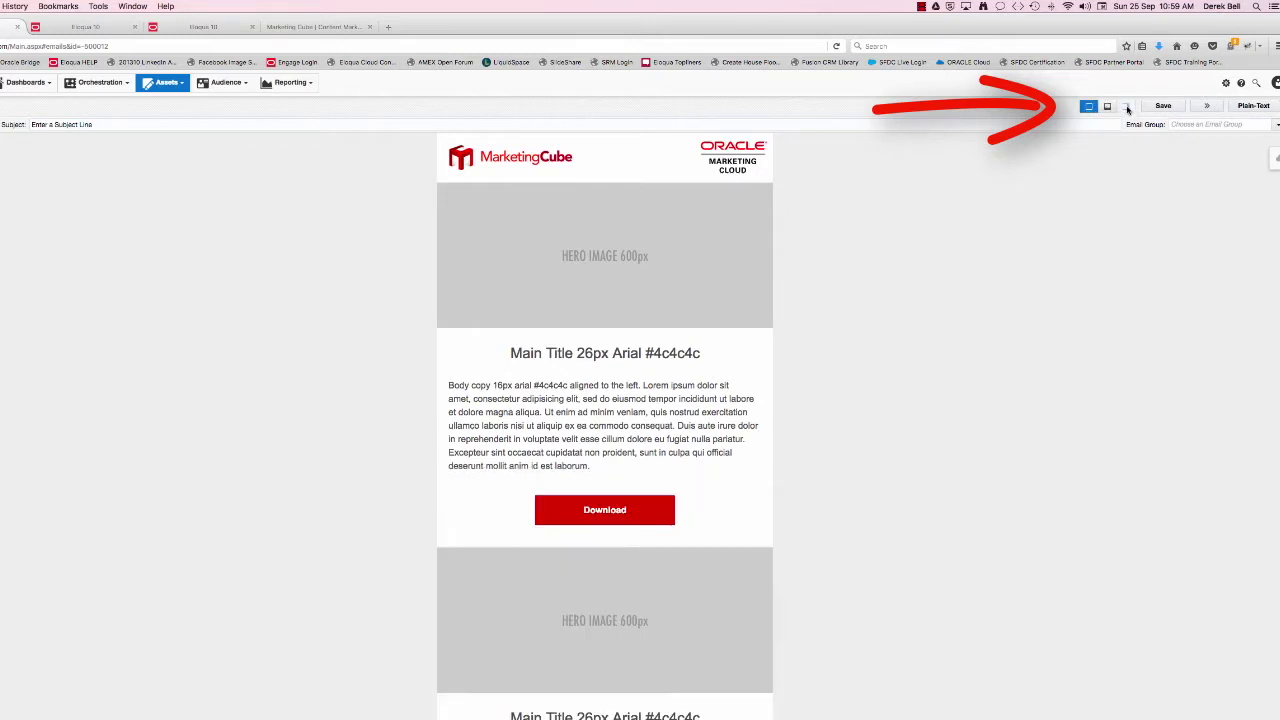
{"action": "left_click", "coordinate": [1128, 107]}
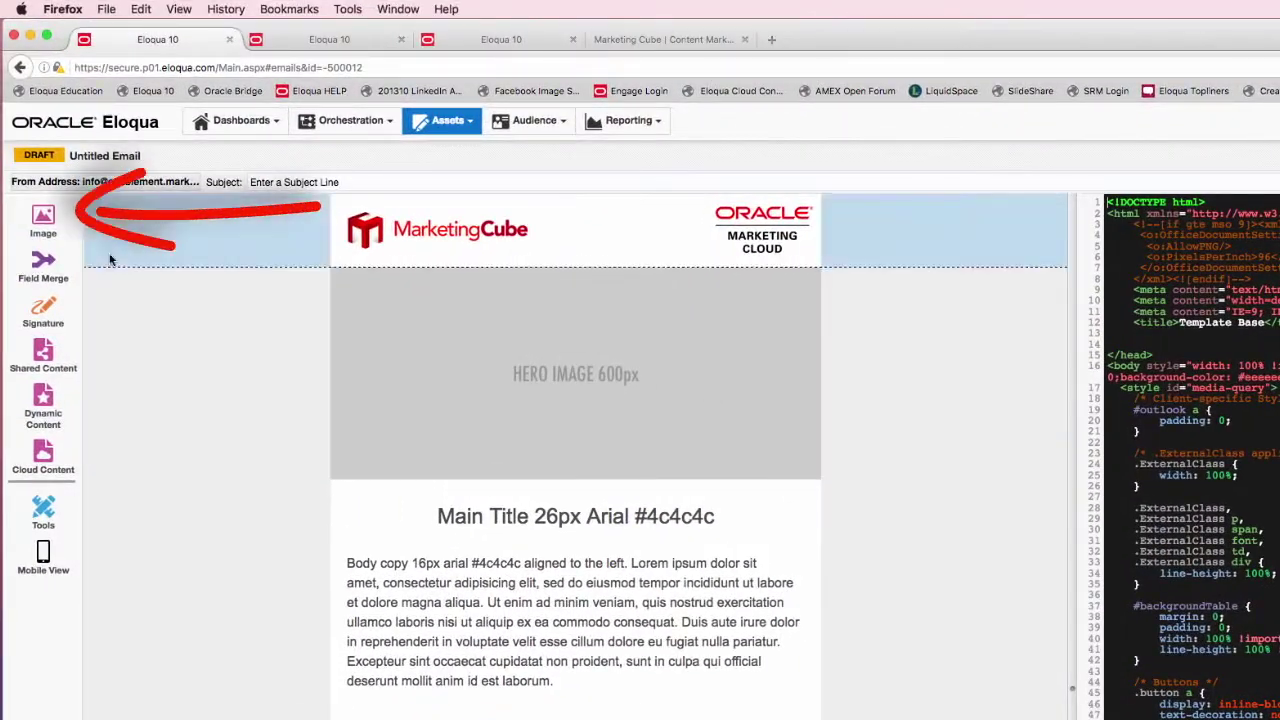
Open the Image Browser and replace the first two HERO IMAGE placeholders with #SocialSelling banners.
{"action": "left_click_drag", "start_coordinate": [44, 224], "coordinate": [263, 294]}
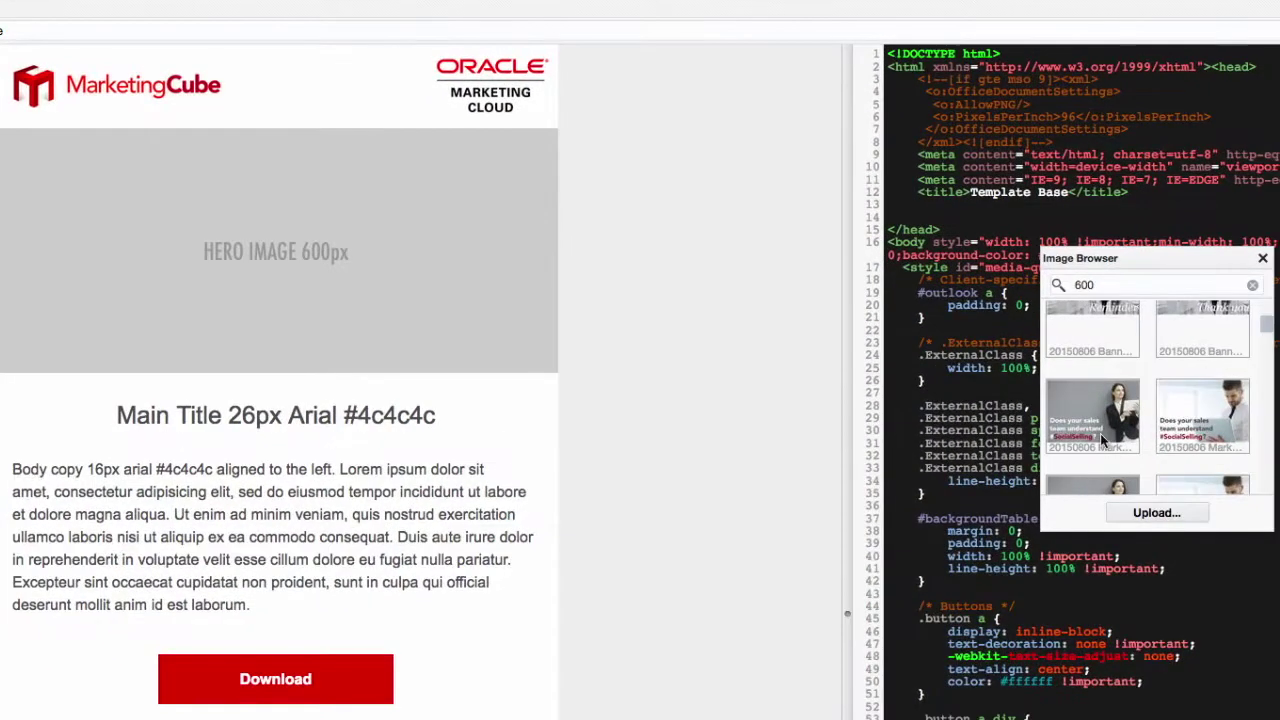
{"action": "left_click_drag", "start_coordinate": [1095, 417], "coordinate": [322, 220]}
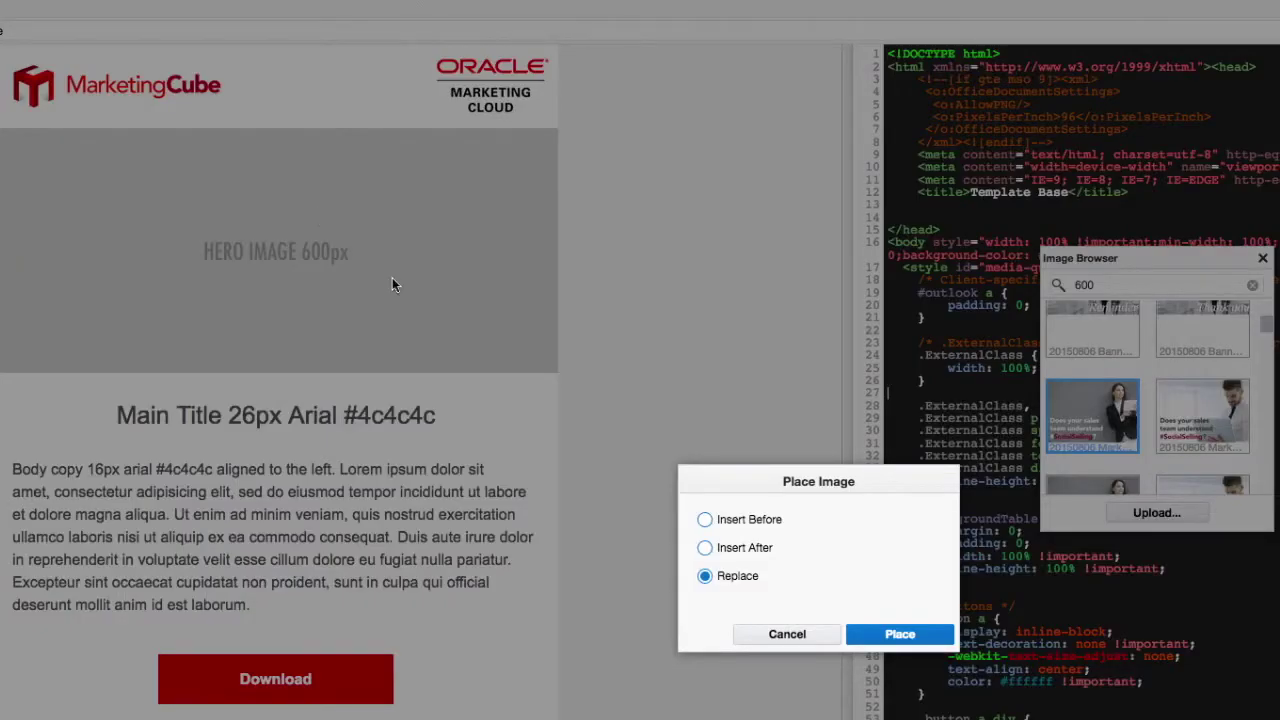
{"action": "left_click", "coordinate": [866, 639]}
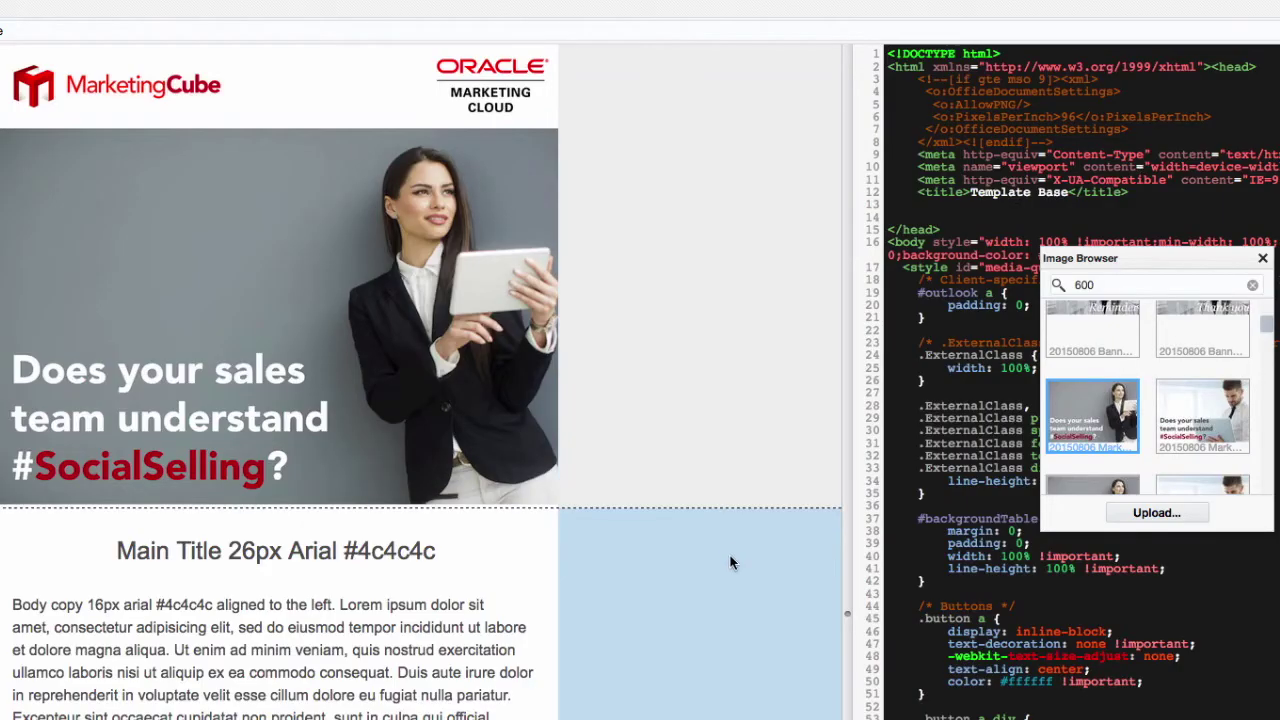
{"action": "scroll", "coordinate": [730, 562], "scroll_direction": "down", "scroll_amount": 5}
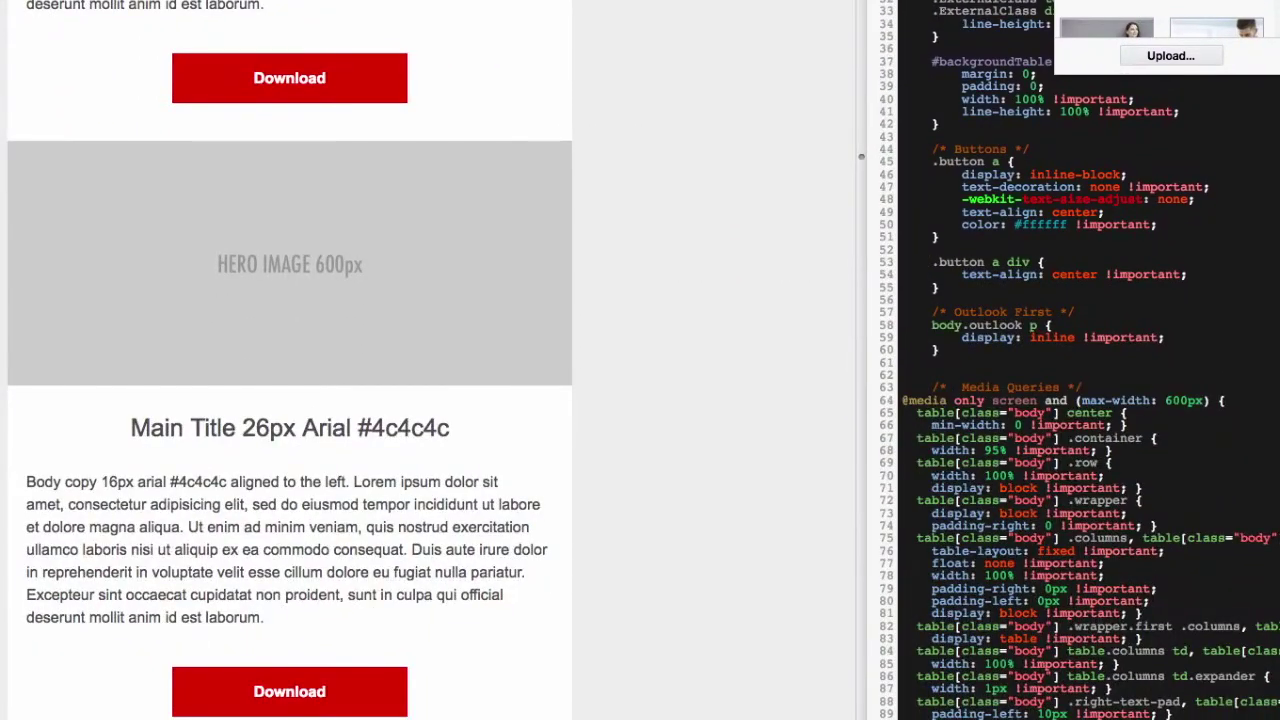
{"action": "left_click_drag", "start_coordinate": [1106, 28], "coordinate": [218, 182]}
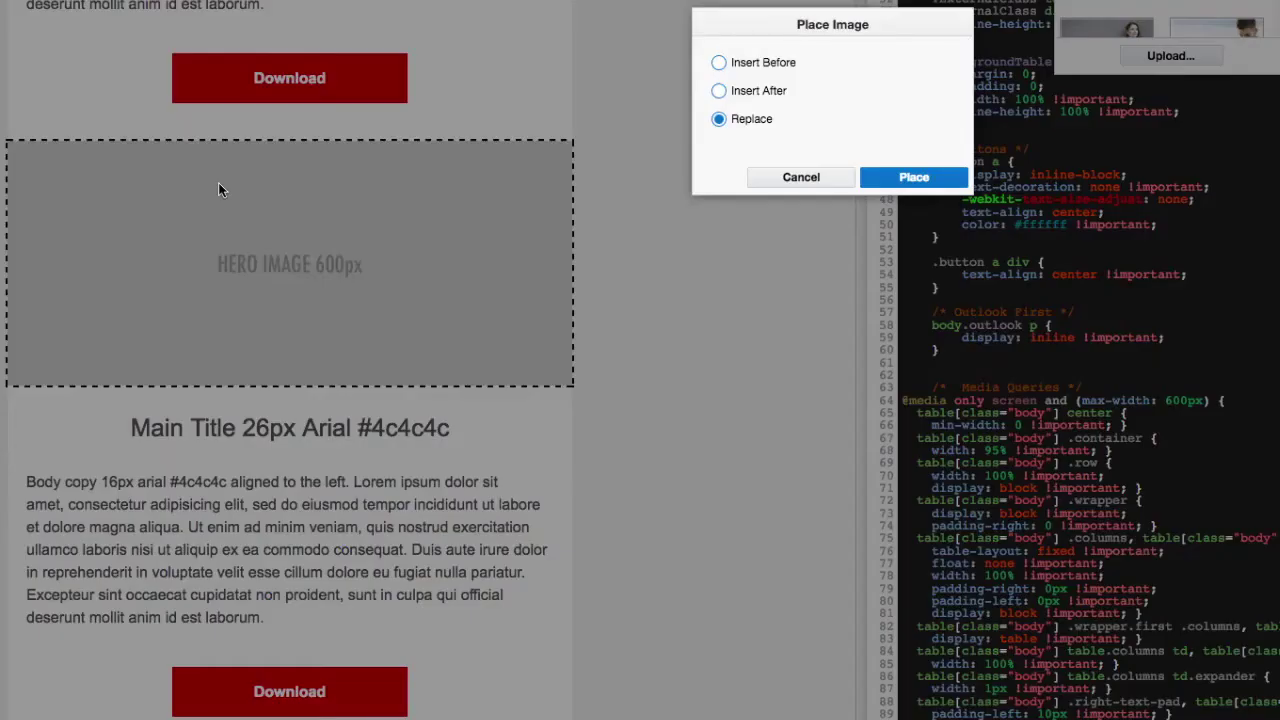
{"action": "left_click", "coordinate": [913, 177]}
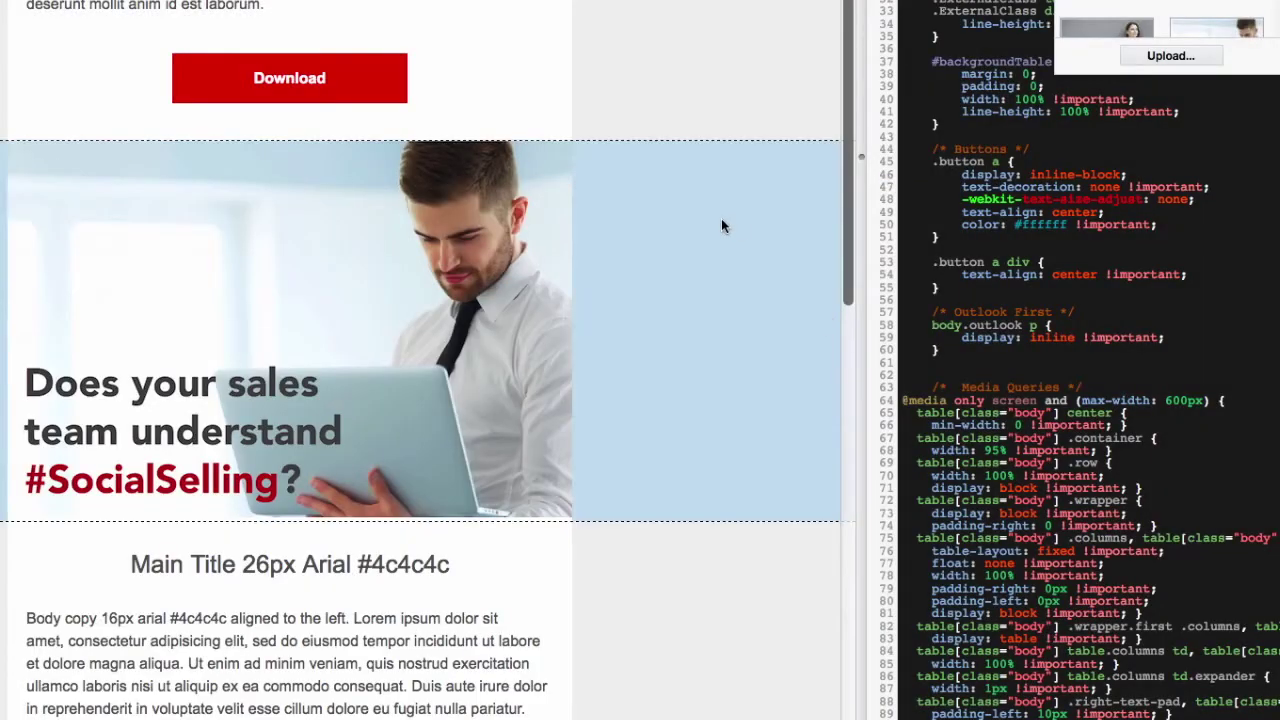
Replace the third HERO IMAGE placeholder with a banner and narrow the preview to check reflow.
{"action": "scroll", "coordinate": [722, 226], "scroll_direction": "down", "scroll_amount": 3}
{"action": "scroll", "coordinate": [721, 218], "scroll_direction": "down", "scroll_amount": 5}
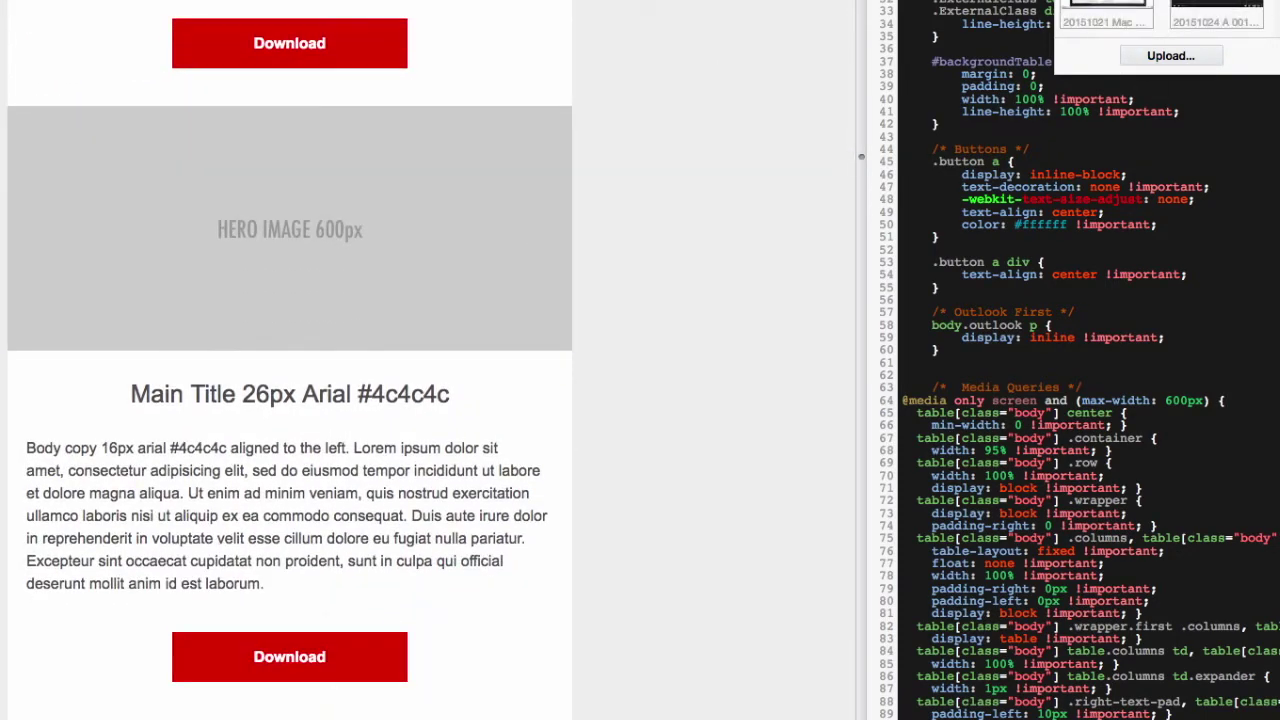
{"action": "left_click_drag", "start_coordinate": [1105, 12], "coordinate": [288, 215]}
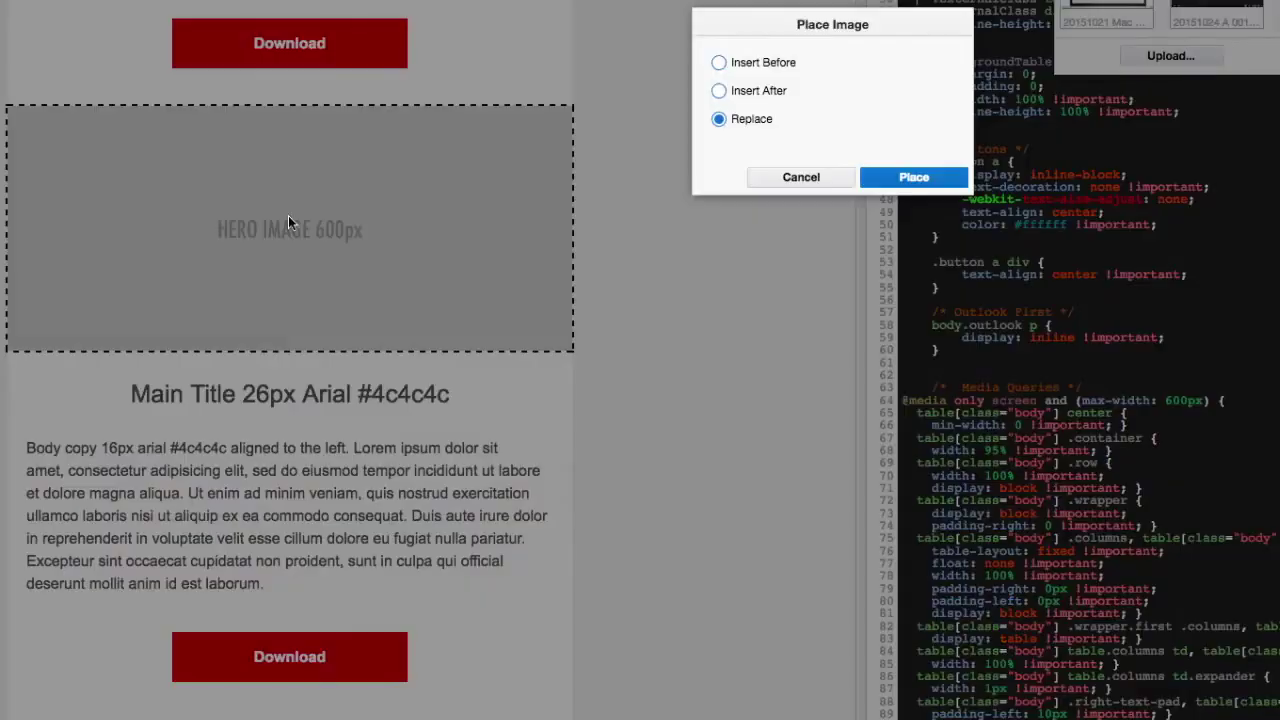
{"action": "left_click", "coordinate": [913, 177]}
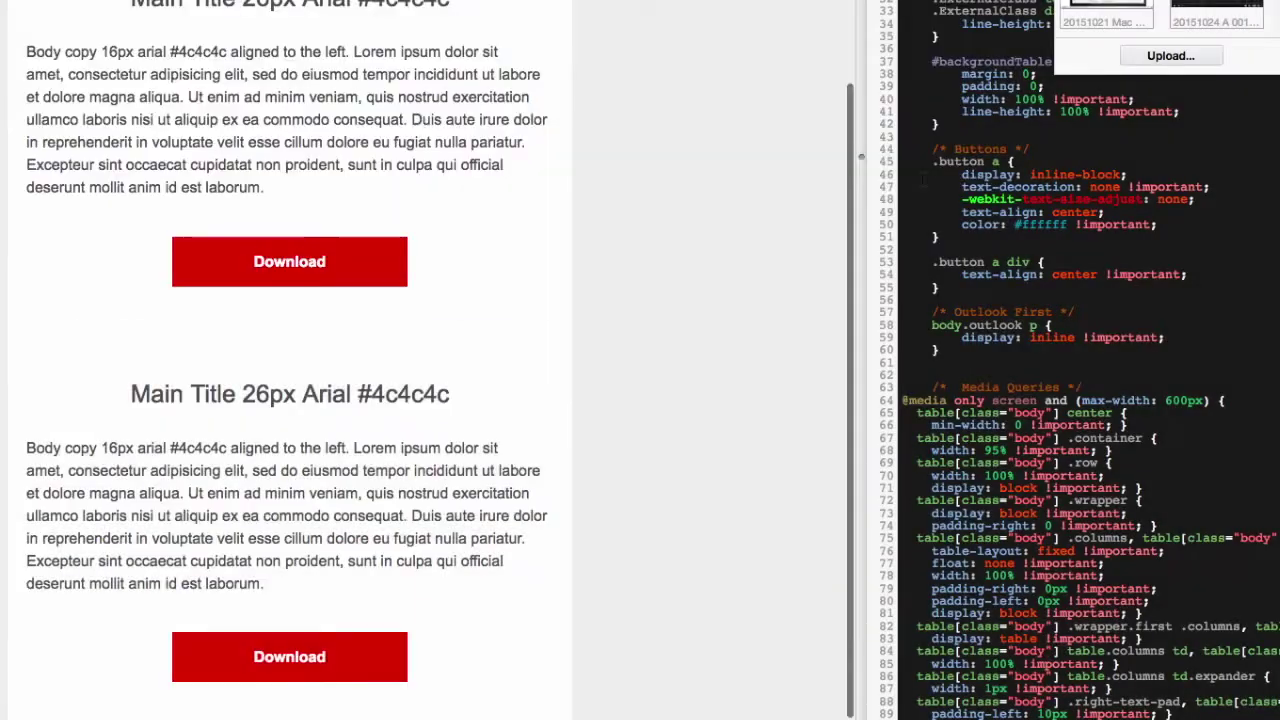
{"action": "scroll", "coordinate": [724, 123], "scroll_direction": "down", "scroll_amount": 3}
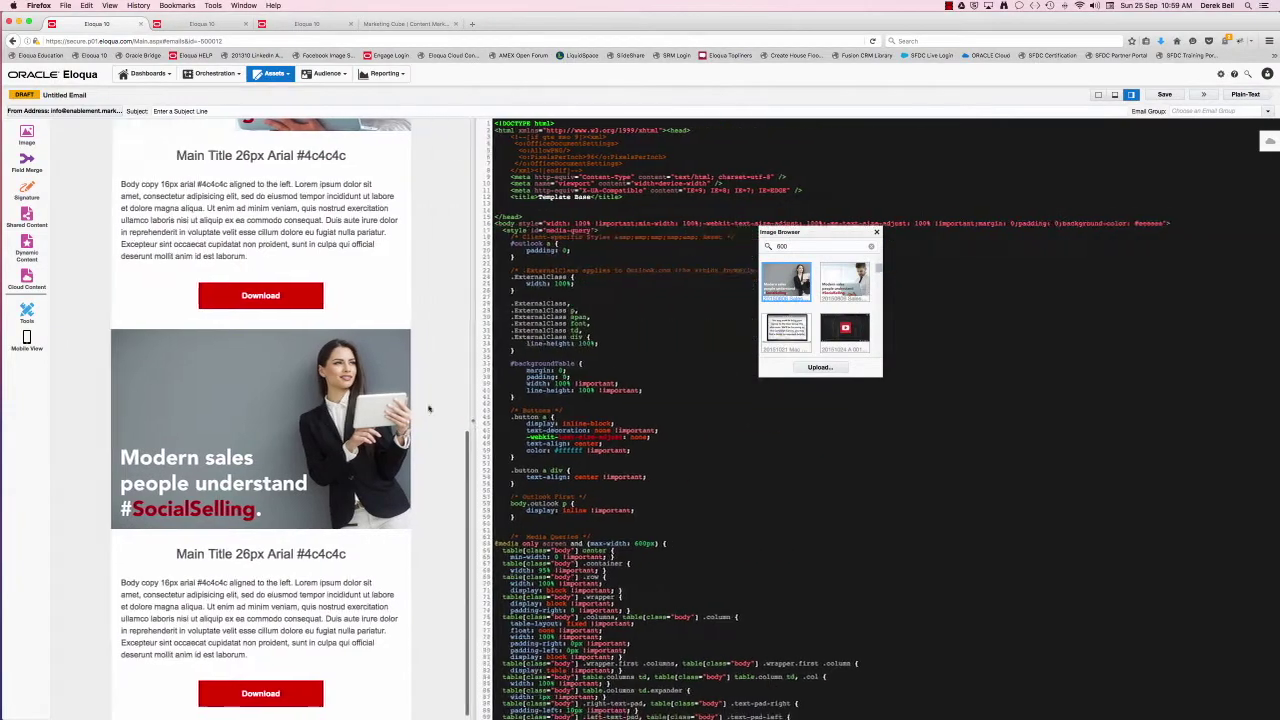
{"action": "left_click_drag", "start_coordinate": [469, 406], "coordinate": [625, 410]}
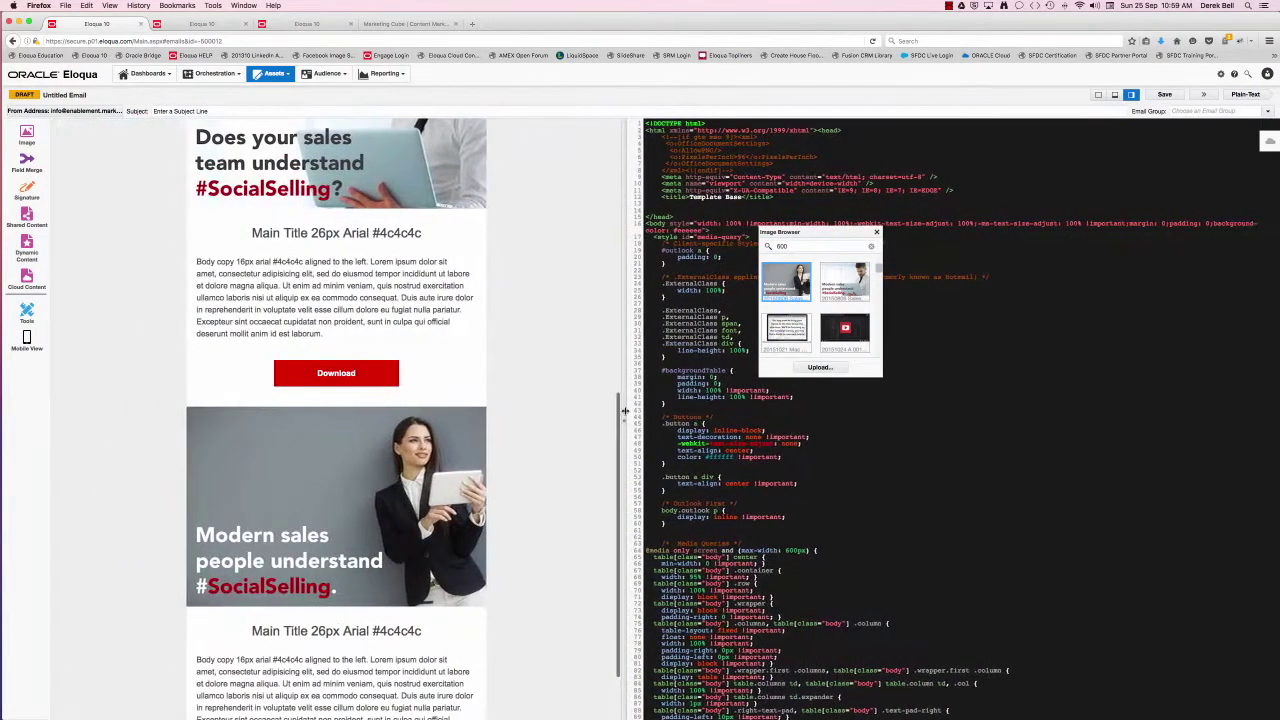
{"action": "scroll", "coordinate": [508, 343], "scroll_direction": "up", "scroll_amount": 5}
{"action": "scroll", "coordinate": [508, 343], "scroll_direction": "up", "scroll_amount": 2}
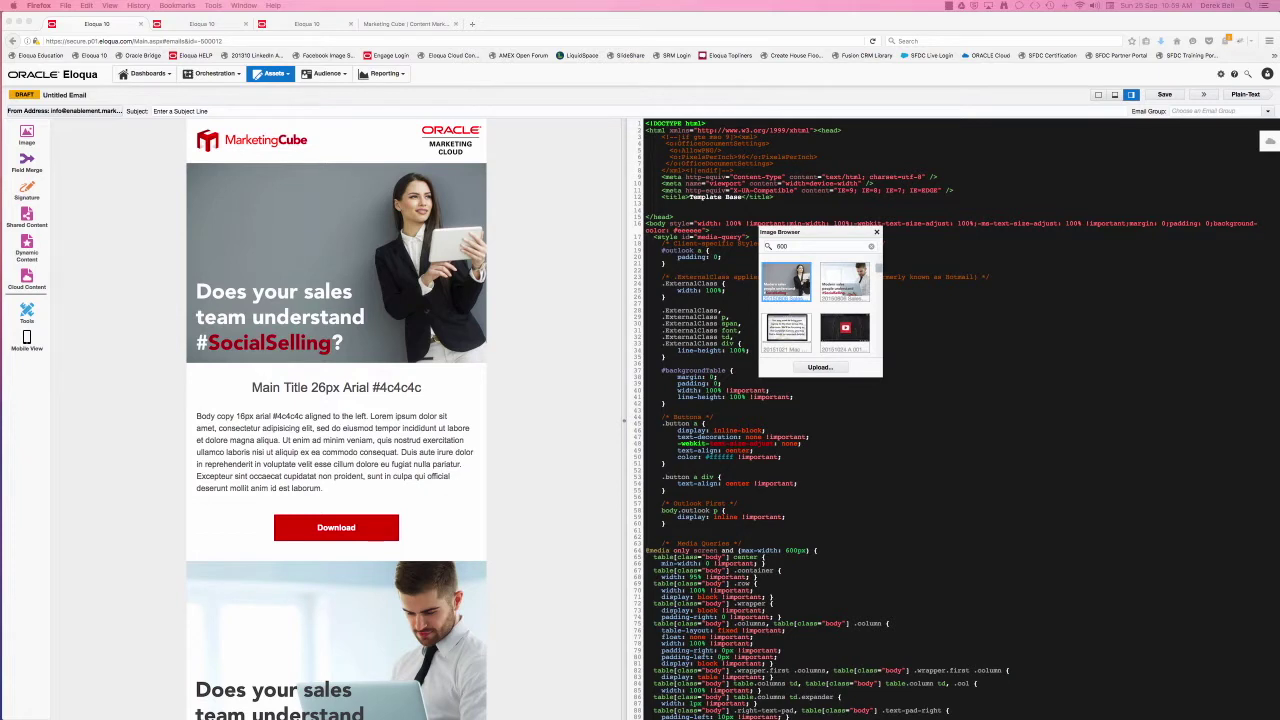
{"action": "left_click", "coordinate": [310, 452]}
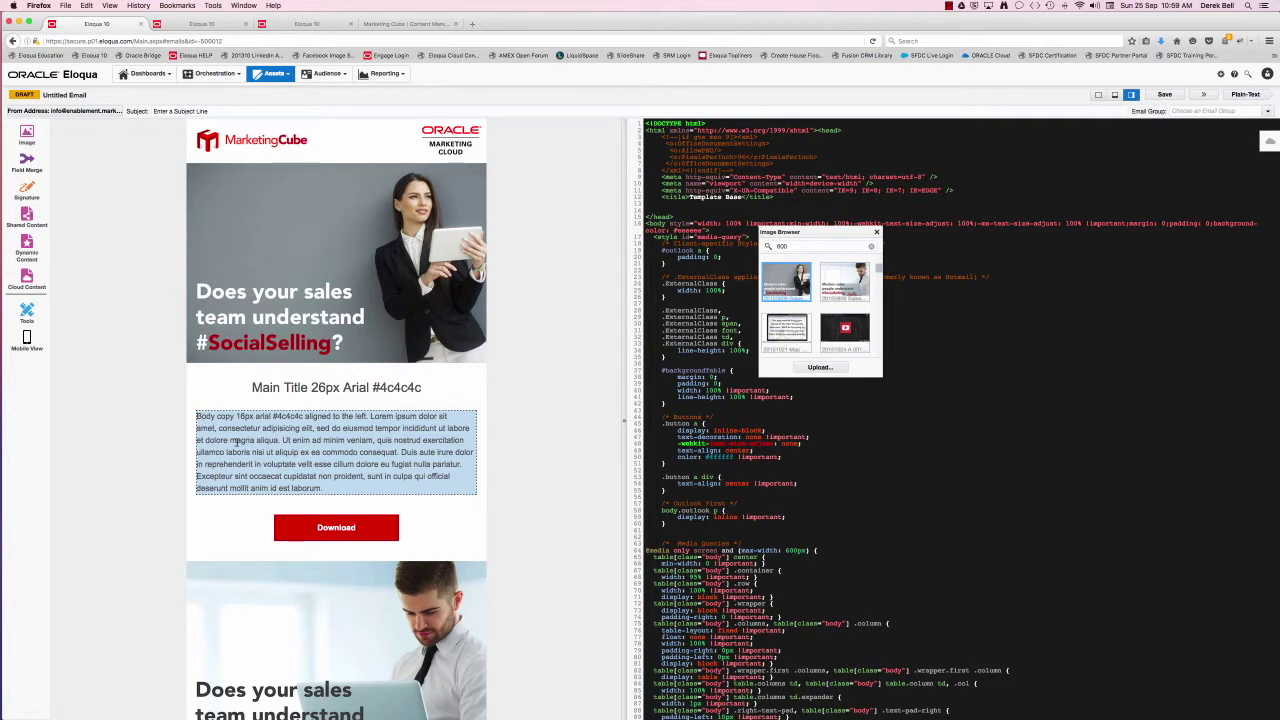
Paste the prepared copy over the first lorem ipsum paragraph, fix 'BBut', and break at 'Interestingly'.
{"action": "double_click", "coordinate": [325, 490]}
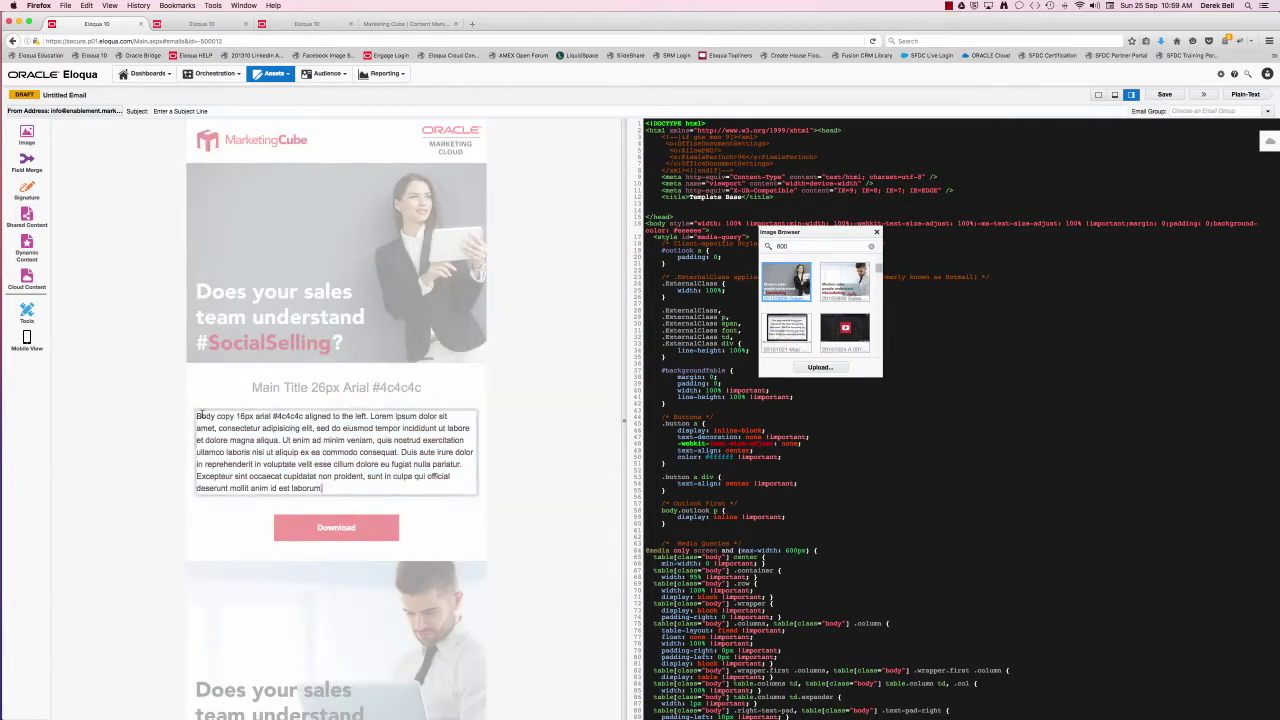
{"action": "left_click_drag", "start_coordinate": [197, 416], "coordinate": [323, 489]}
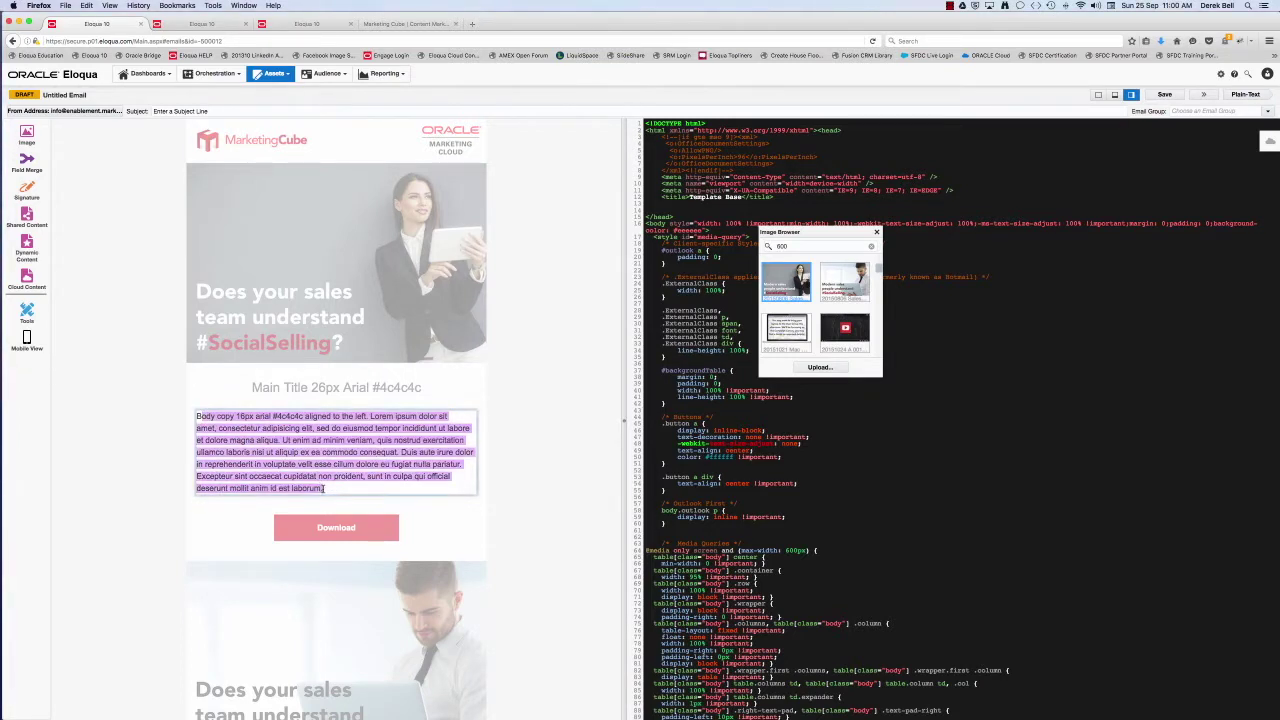
{"action": "type", "text": "But brands need to make sure that they are able to be present in this sphere if they are to remain part of the consideration set. Google Now for example 'learns' as it goes, absorbing the data from browsing behaviour and social media. Interestingly, this means brands shouldn't consider directing their content efforts specially for these AI channels. Instead, it means they need to make sure their behaviour in other channels, such as search, is optimised as far as possible."}
{"action": "left_click", "coordinate": [203, 416]}
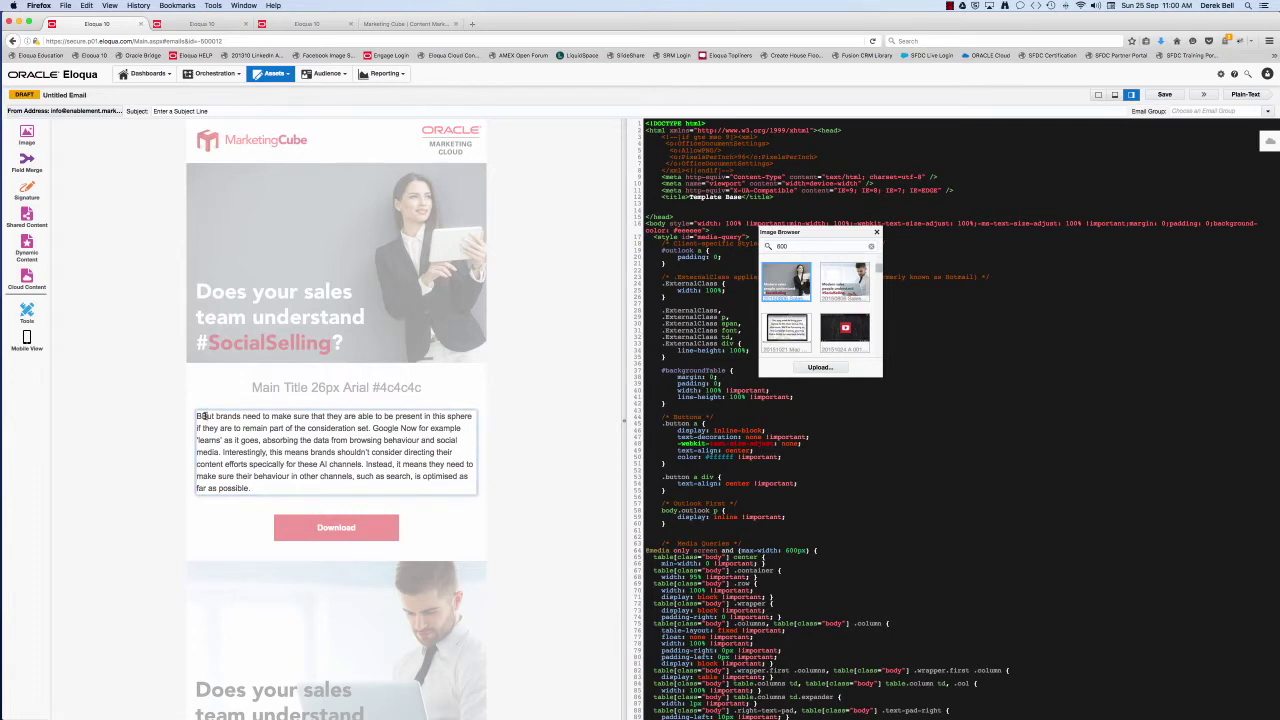
{"action": "key", "text": "BackSpace"}
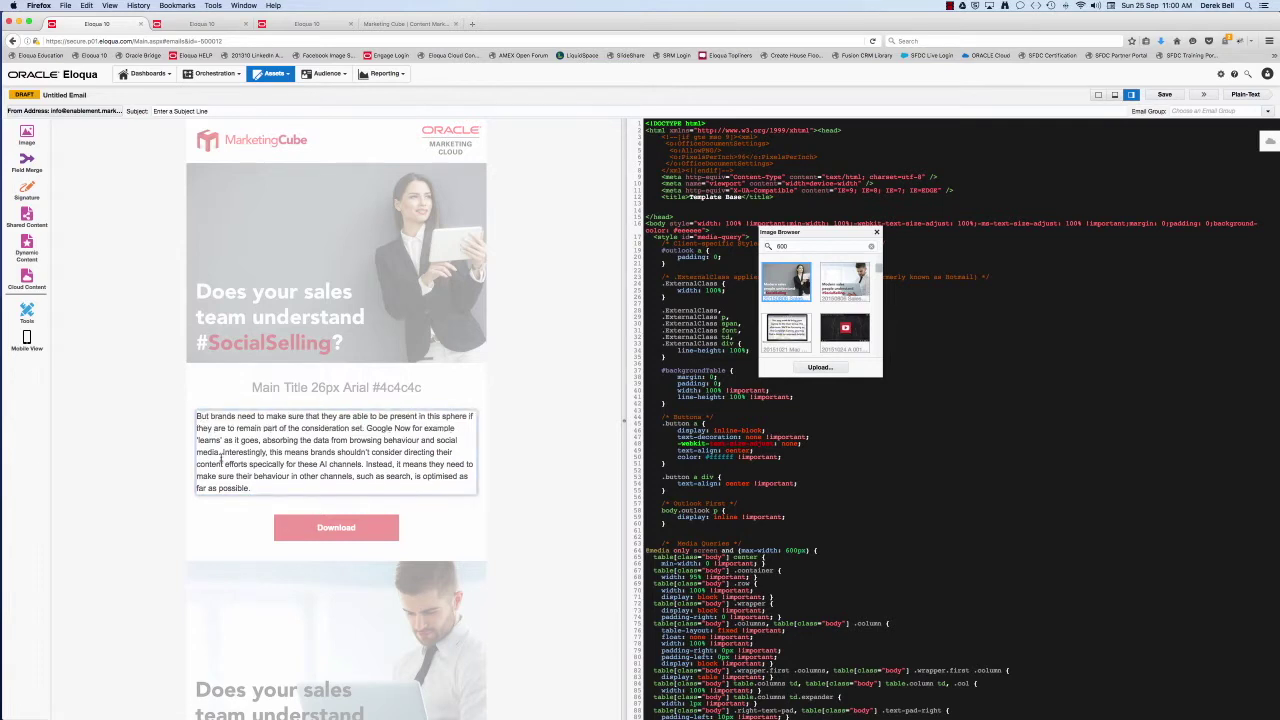
{"action": "left_click", "coordinate": [222, 452]}
{"action": "key", "text": "Return"}
{"action": "key", "text": "Return"}
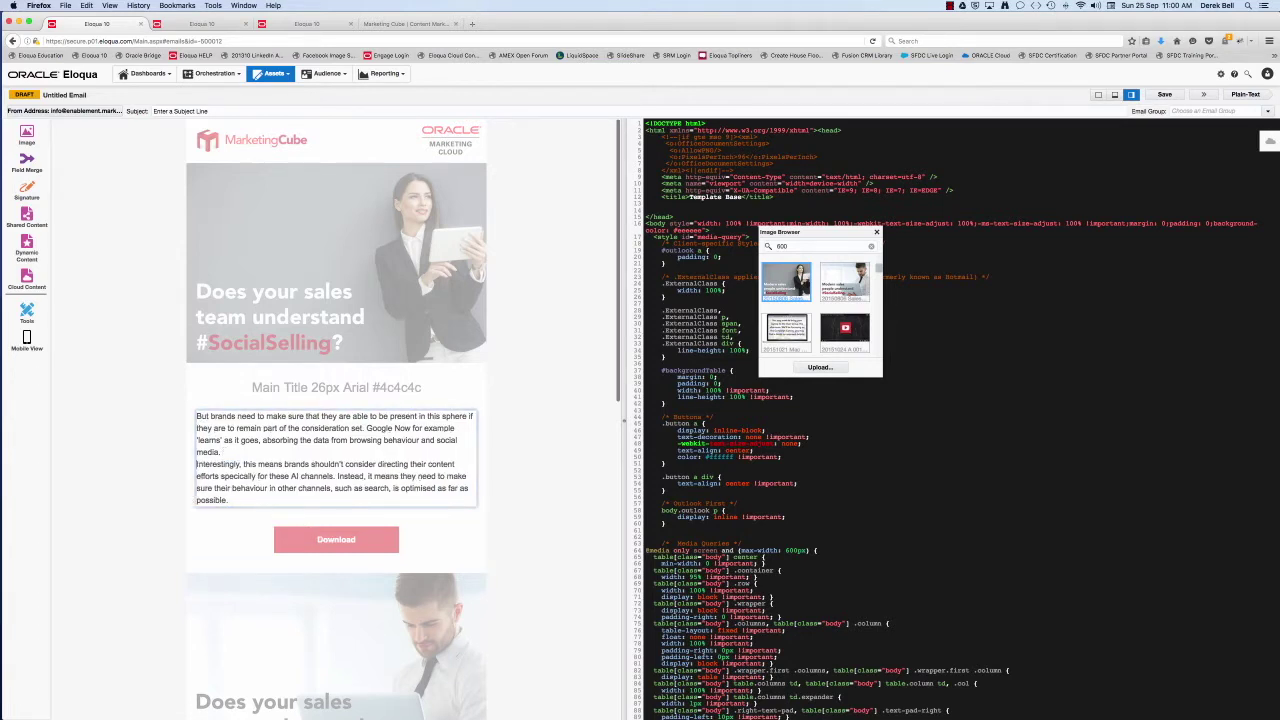
{"action": "left_click", "coordinate": [522, 485]}
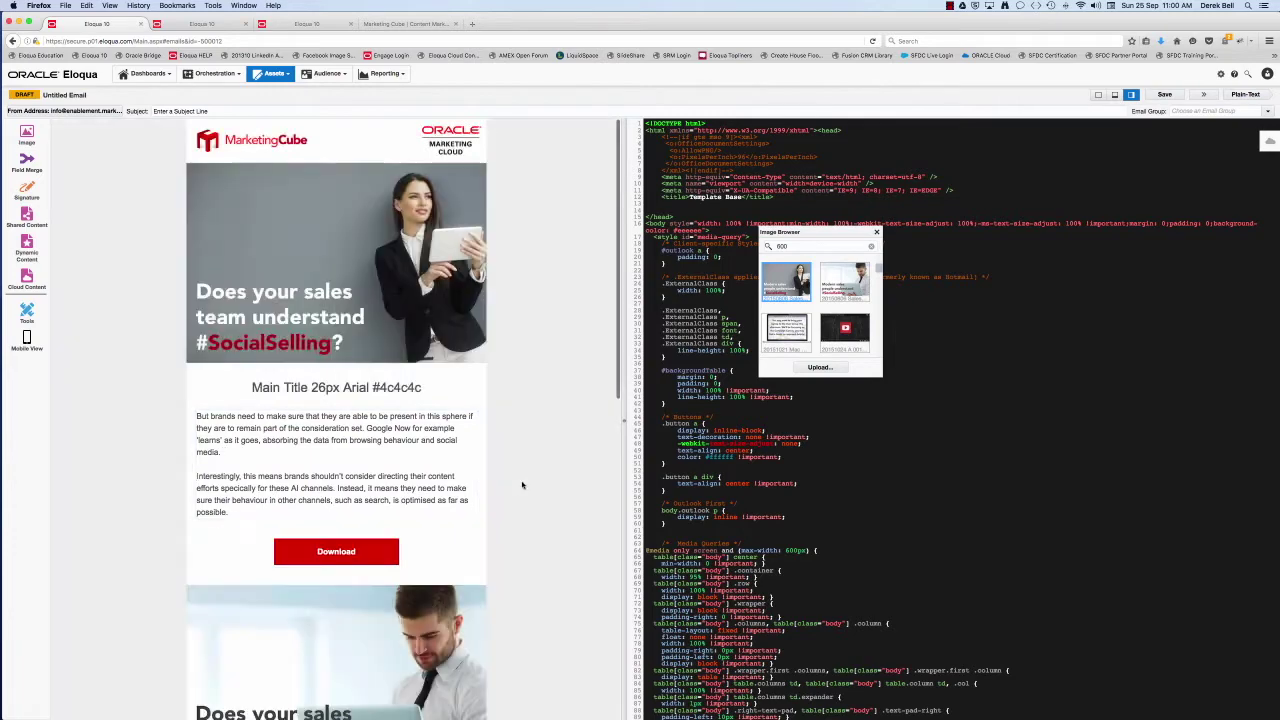
{"action": "scroll", "coordinate": [522, 485], "scroll_direction": "down", "scroll_amount": 5}
{"action": "scroll", "coordinate": [522, 485], "scroll_direction": "down", "scroll_amount": 3}
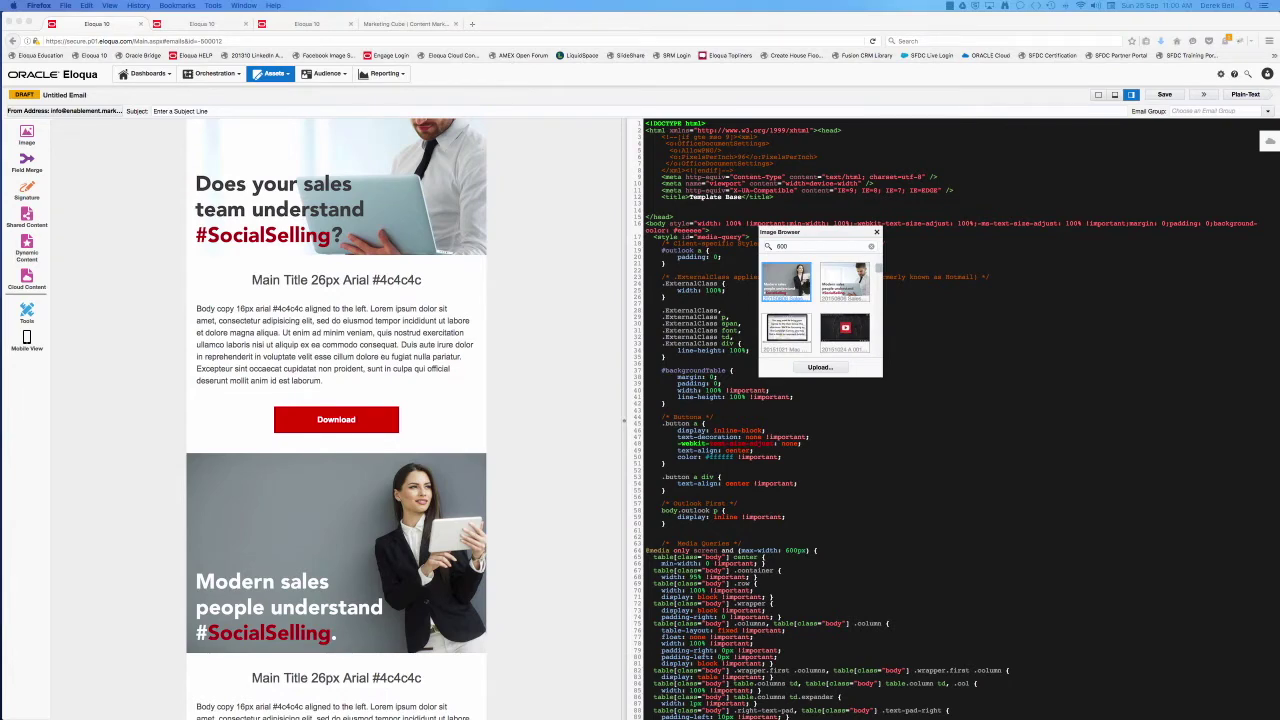
Paste article text into the second section, delete the stray B, and split after 'borders.'.
{"action": "left_click", "coordinate": [326, 332]}
{"action": "left_click", "coordinate": [326, 332]}
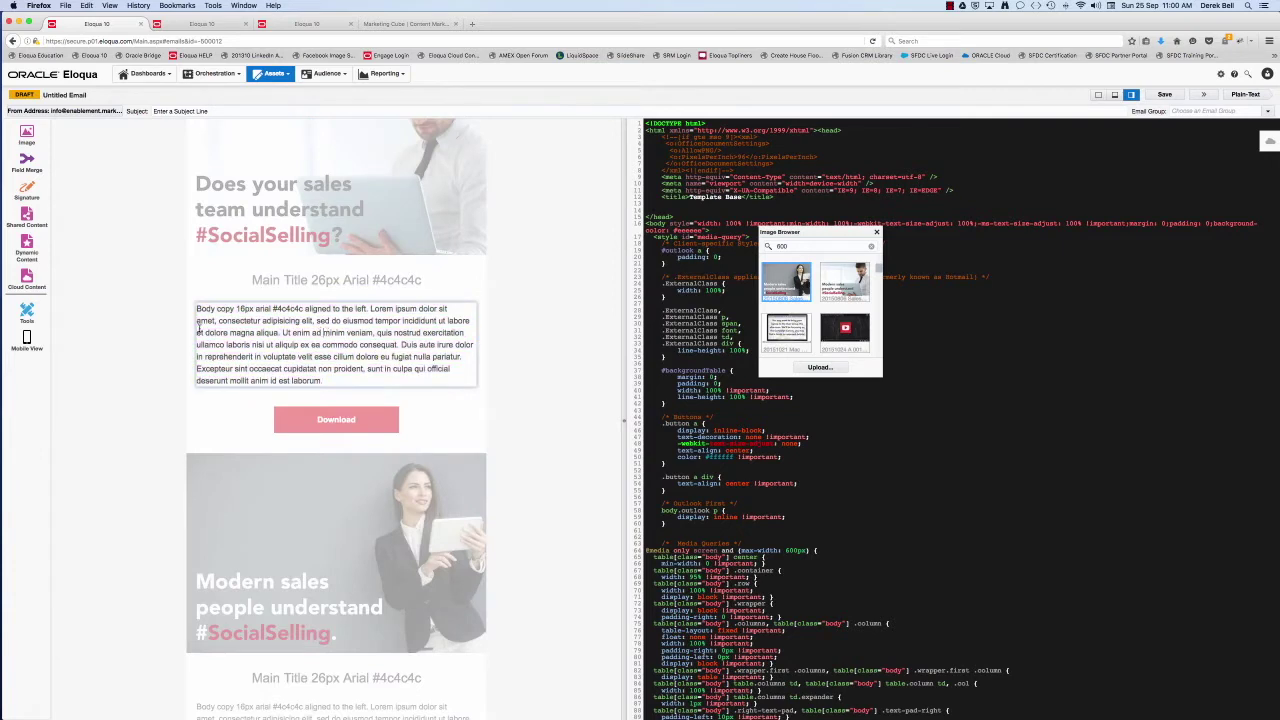
{"action": "left_click_drag", "start_coordinate": [199, 309], "coordinate": [325, 384]}
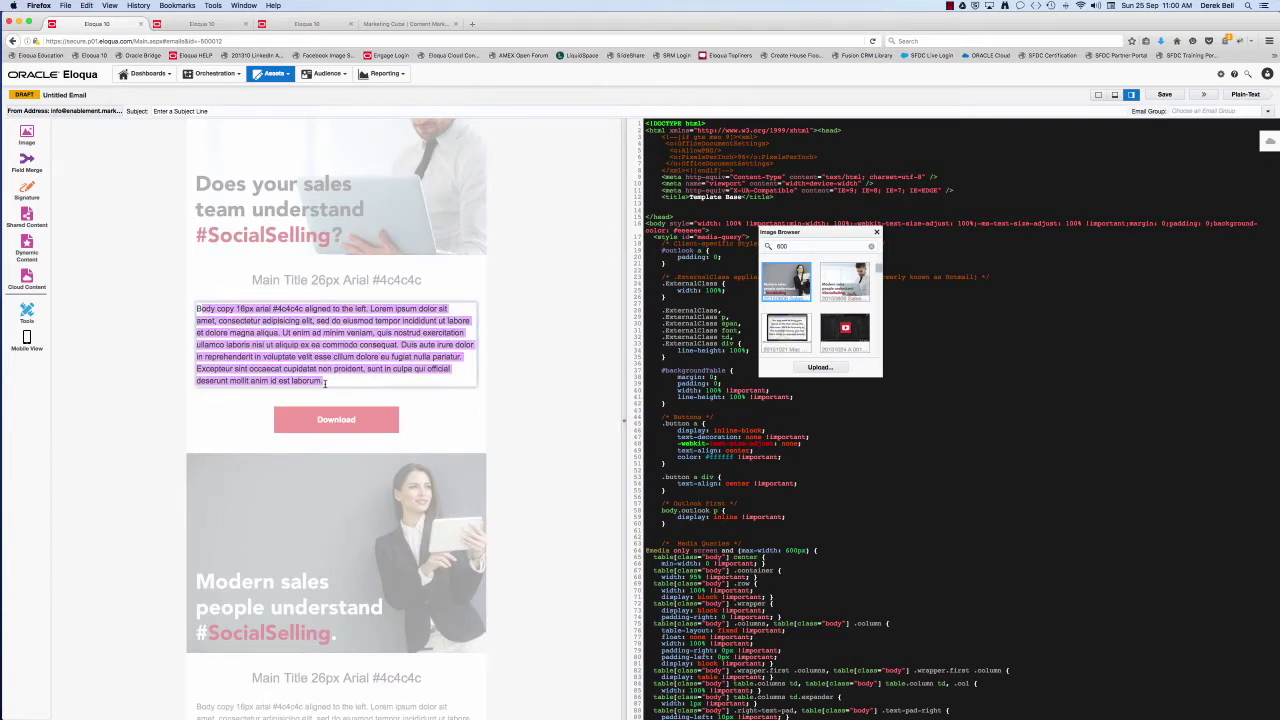
{"action": "key", "text": "super+v"}
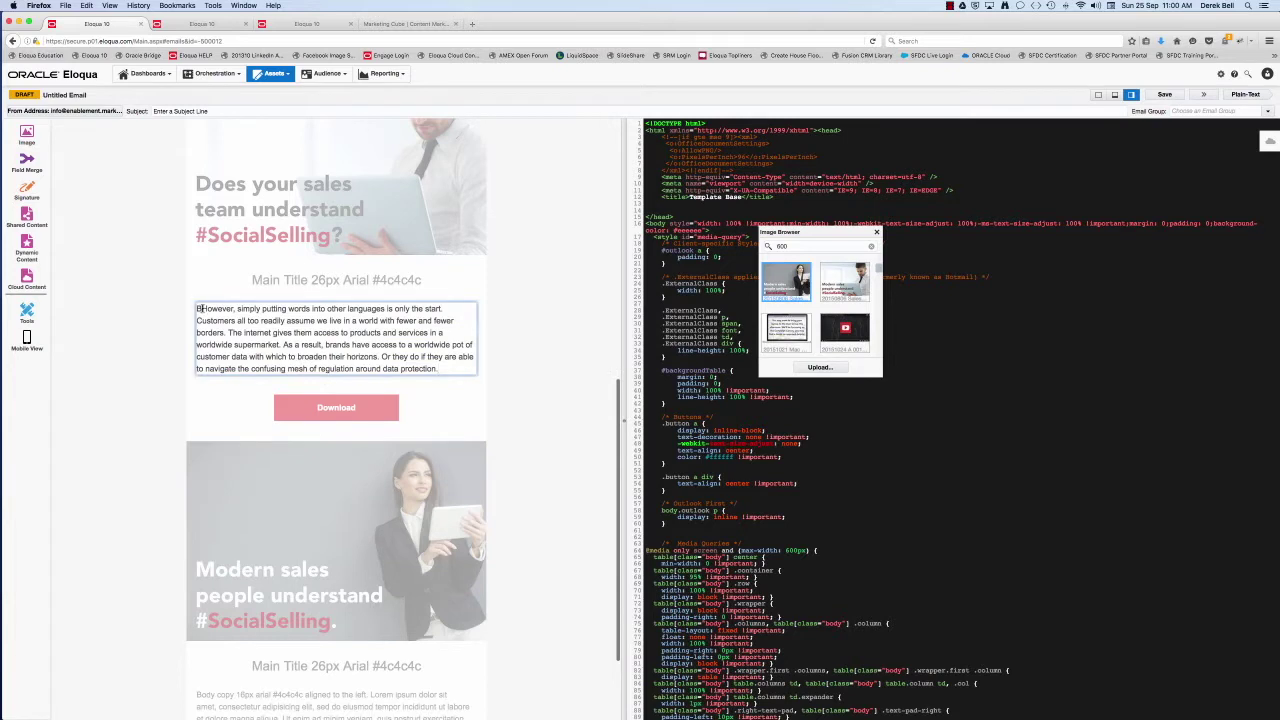
{"action": "left_click", "coordinate": [201, 309]}
{"action": "key", "text": "BackSpace"}
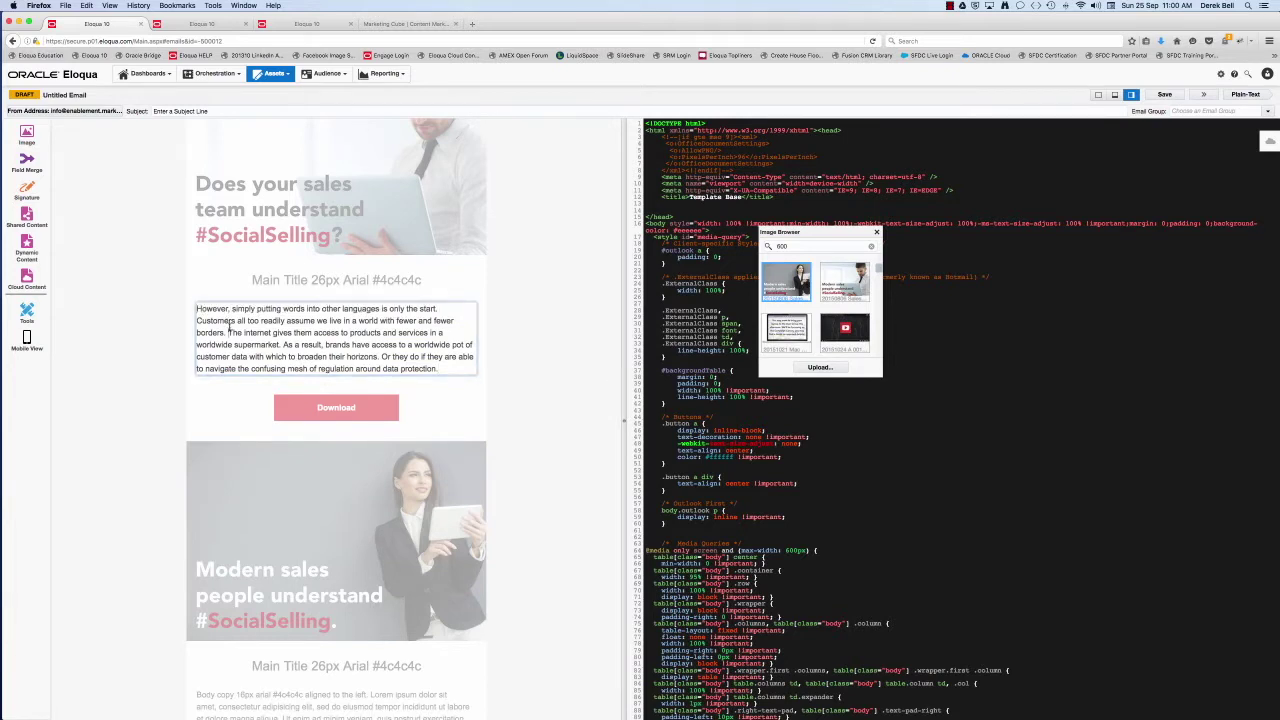
{"action": "left_click", "coordinate": [229, 332]}
{"action": "key", "text": "Return"}
{"action": "key", "text": "Return"}
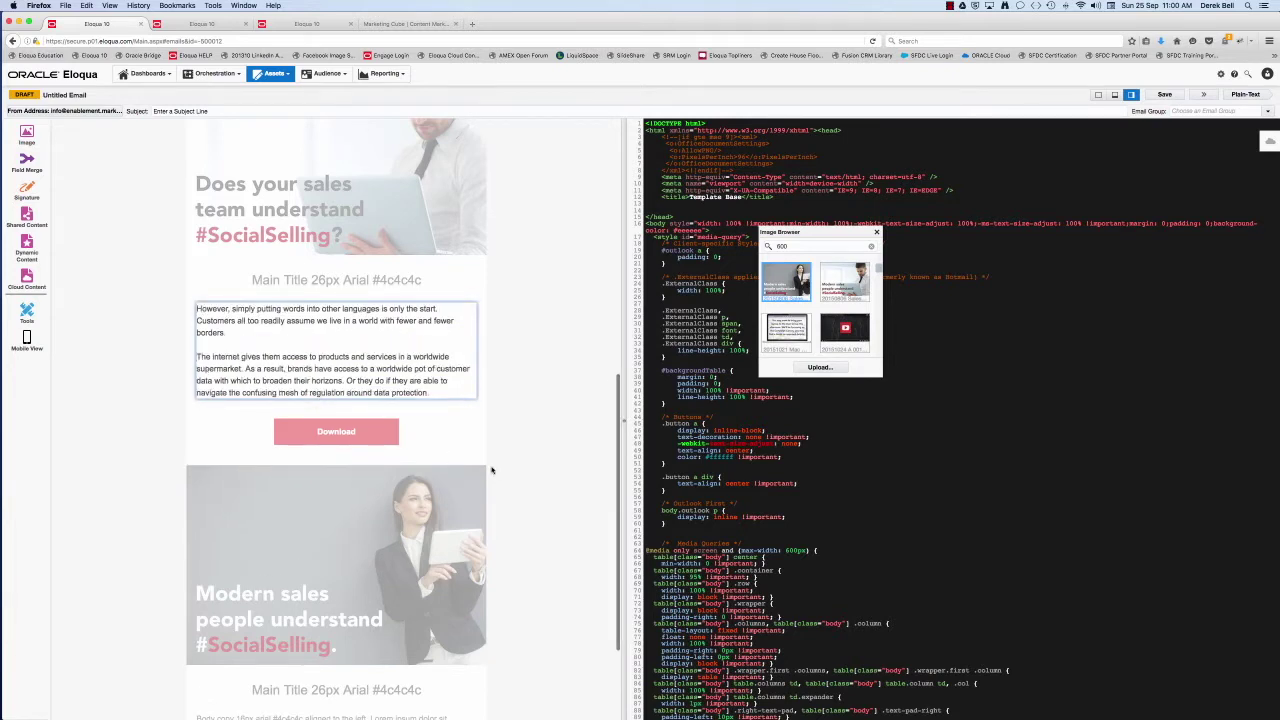
{"action": "left_click", "coordinate": [579, 432]}
{"action": "left_click", "coordinate": [579, 432]}
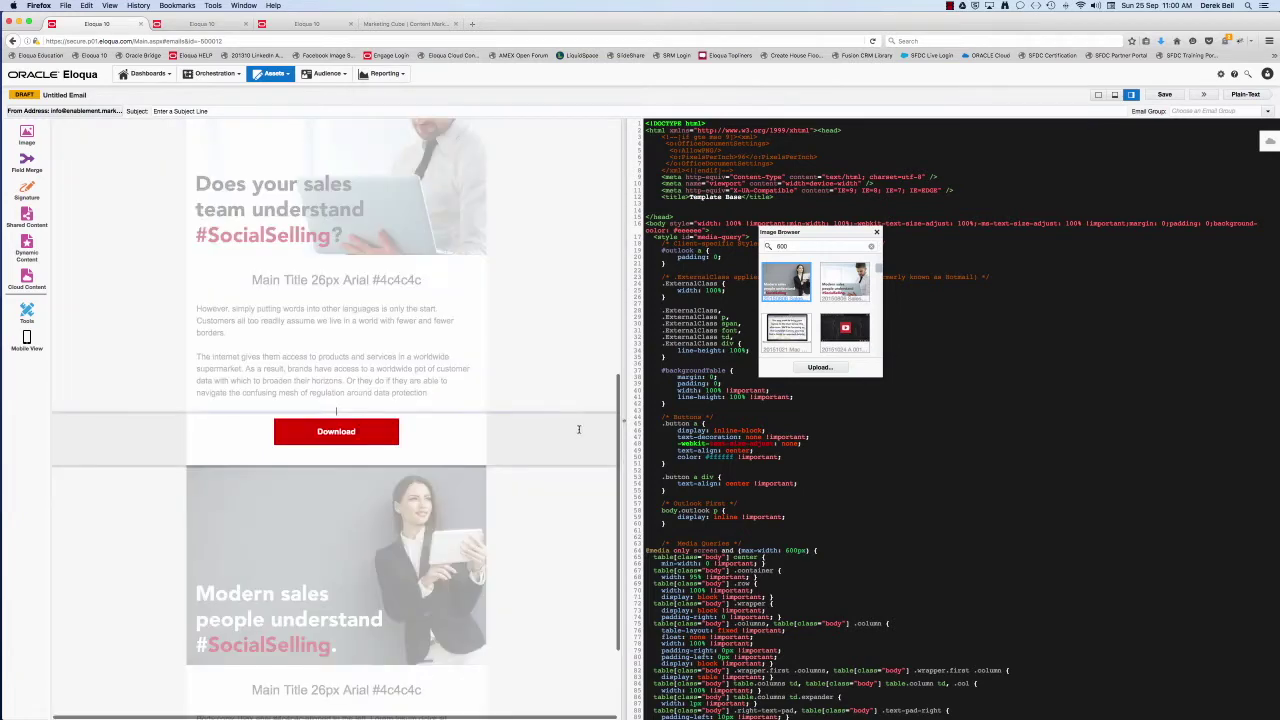
{"action": "scroll", "coordinate": [566, 517], "scroll_direction": "down", "scroll_amount": 3}
Paste the 'As brands are increasingly deferring' copy into the third section and remove the stray B.
{"action": "left_click", "coordinate": [346, 594]}
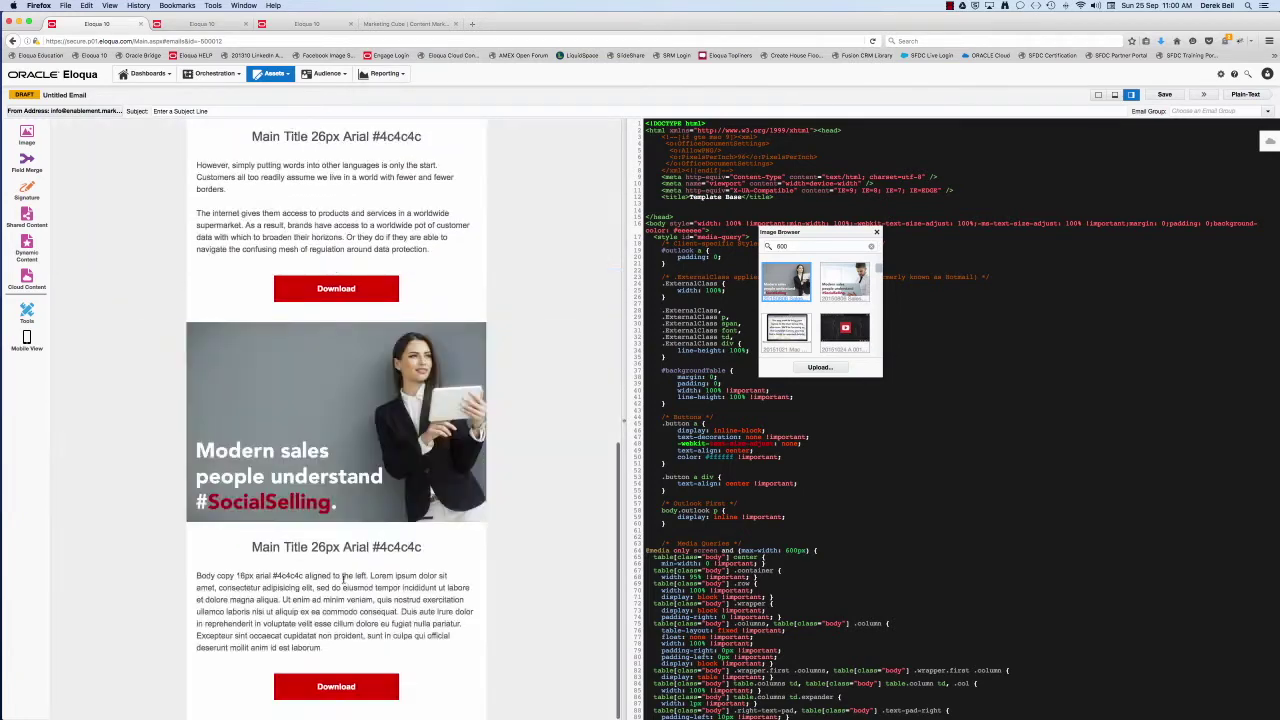
{"action": "left_click", "coordinate": [346, 594]}
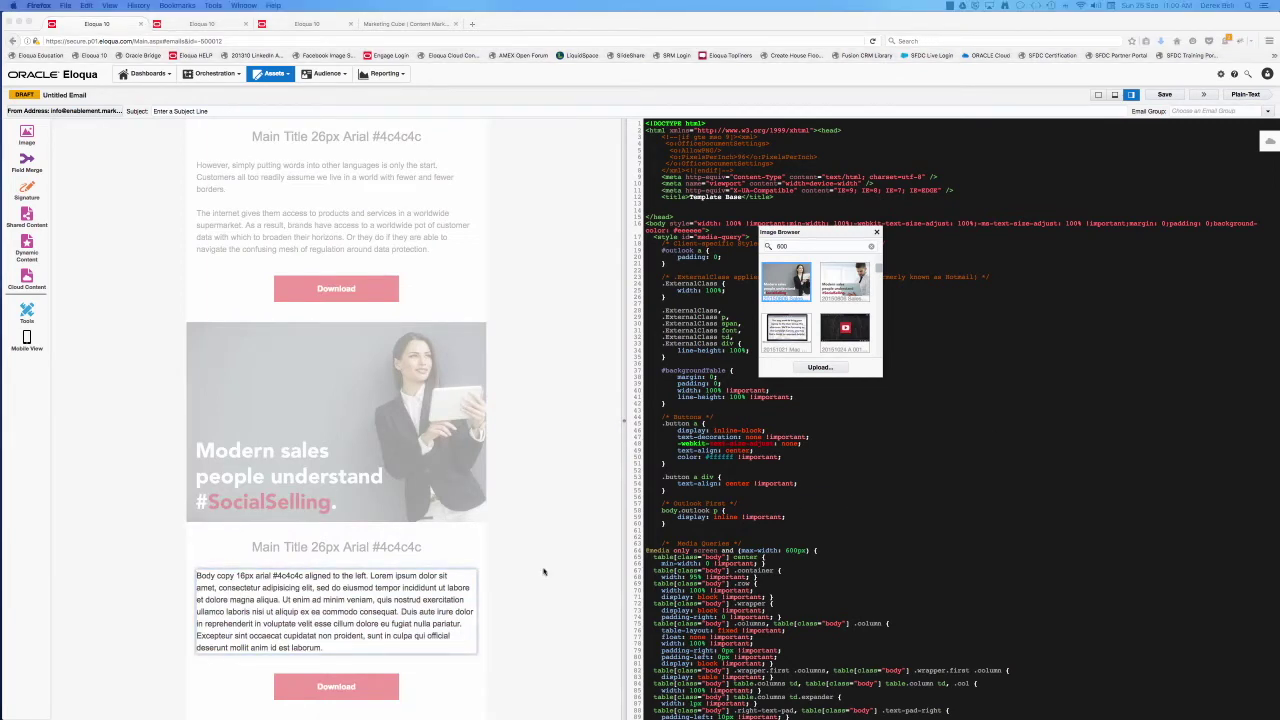
{"action": "key", "text": "super+v"}
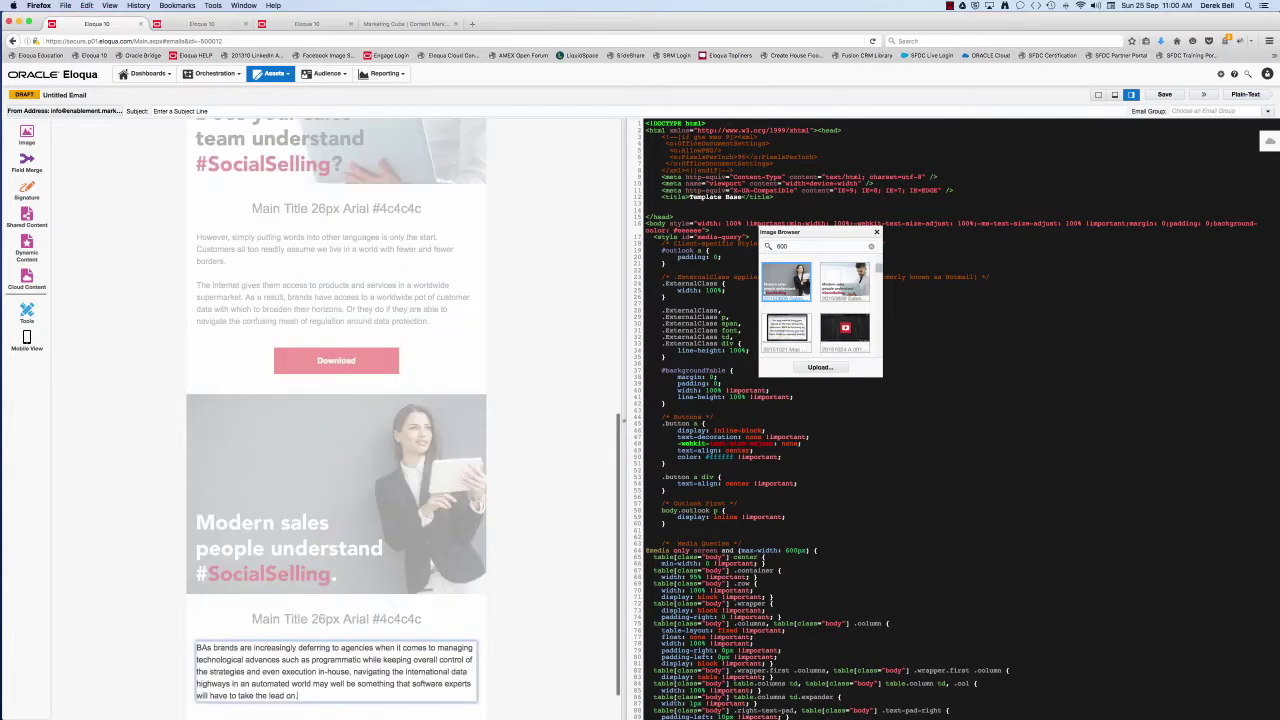
{"action": "left_click", "coordinate": [204, 650]}
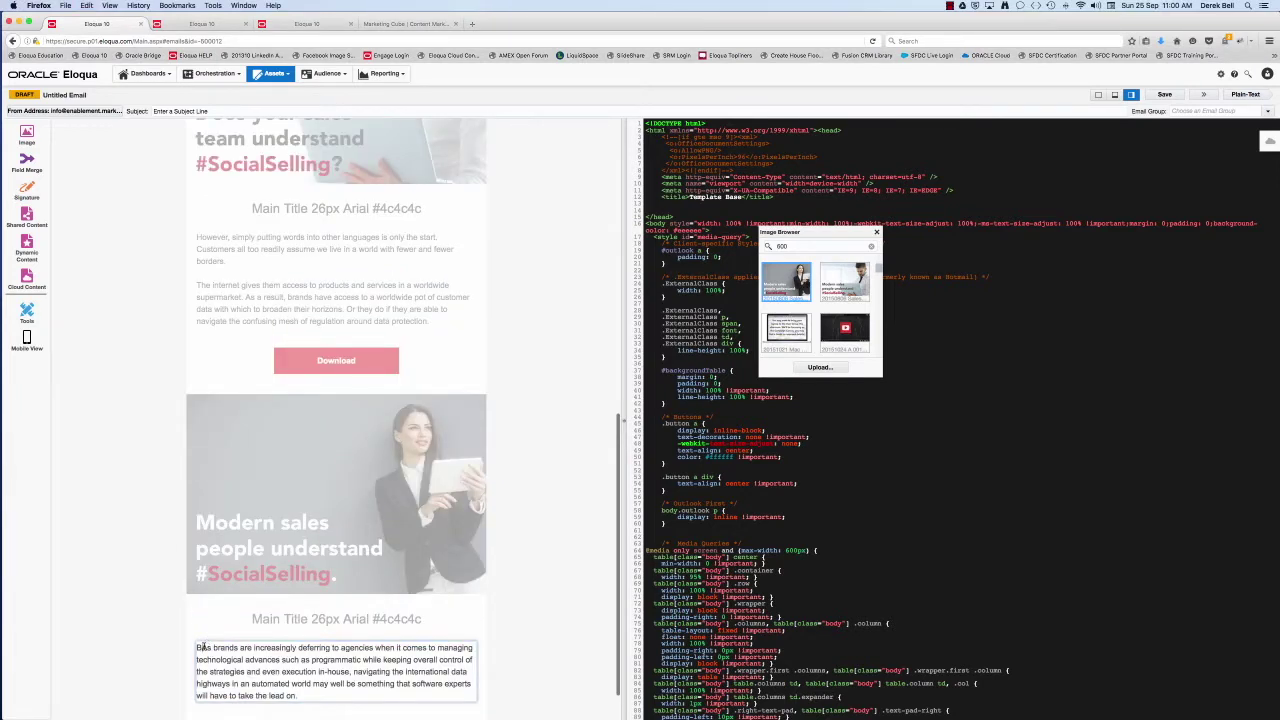
{"action": "key", "text": "BackSpace"}
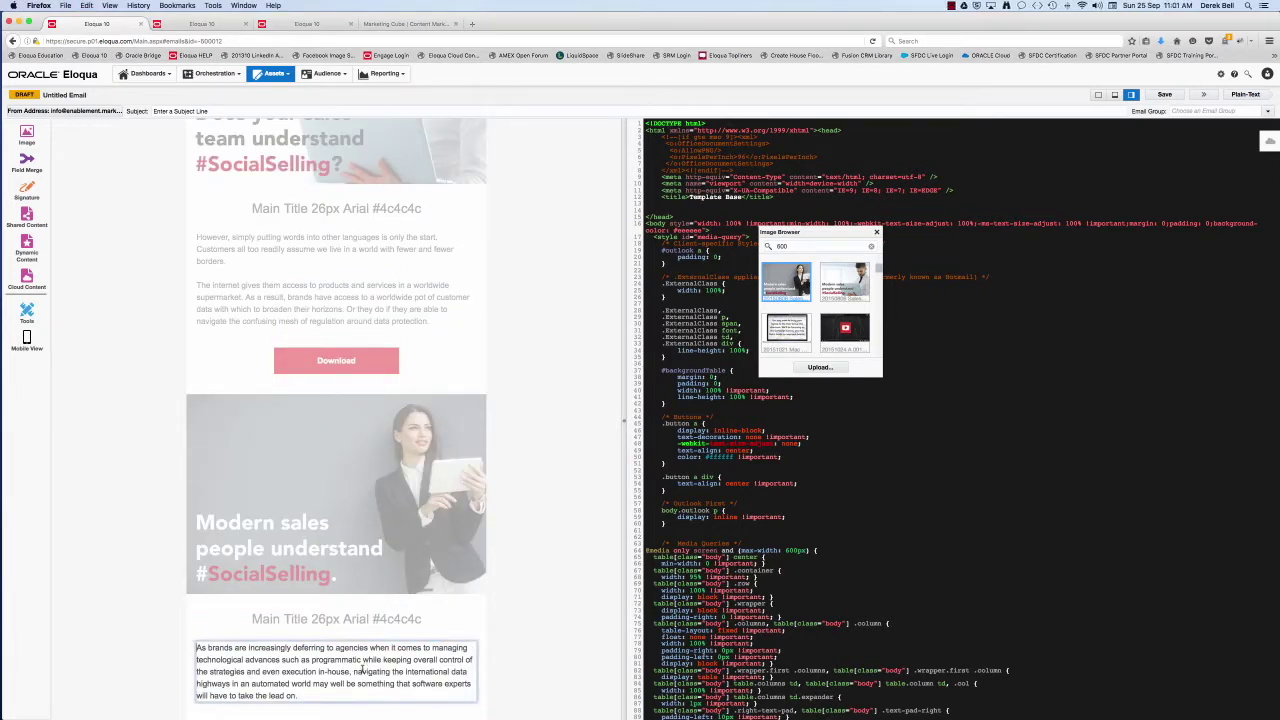
{"action": "left_click", "coordinate": [540, 633]}
{"action": "scroll", "coordinate": [540, 633], "scroll_direction": "down", "scroll_amount": 1}
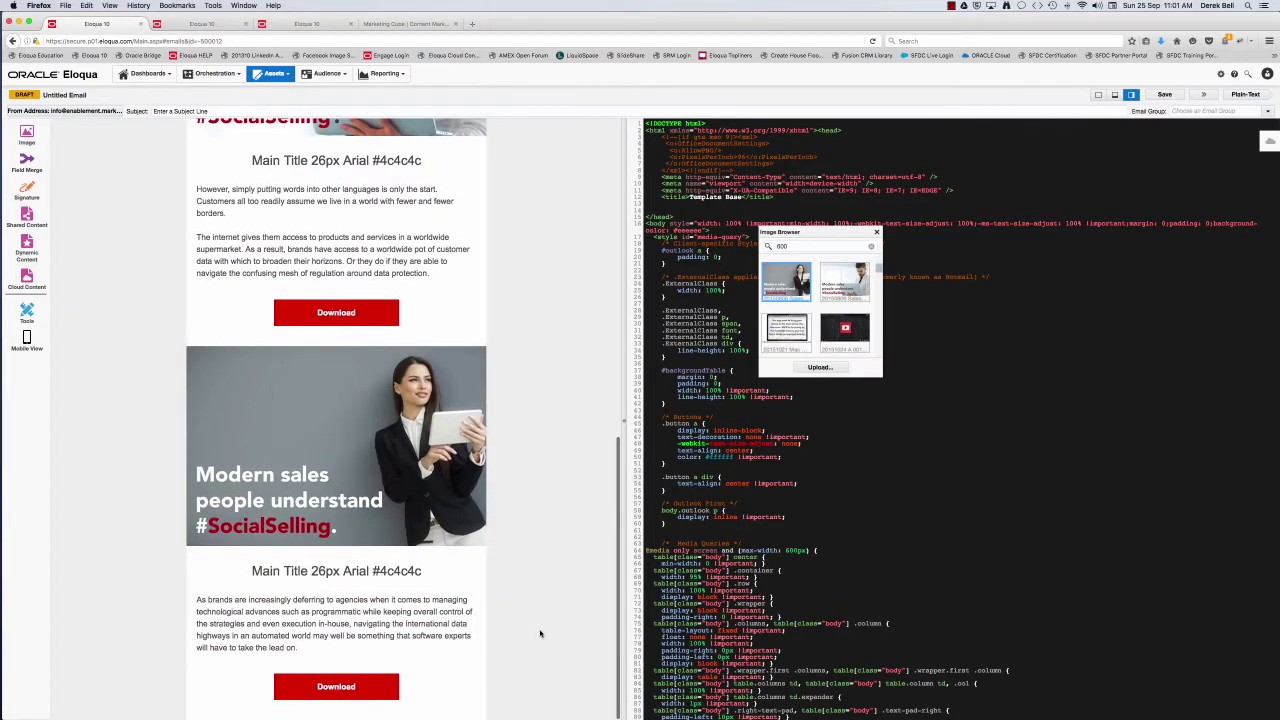
{"action": "scroll", "coordinate": [540, 633], "scroll_direction": "up", "scroll_amount": 7}
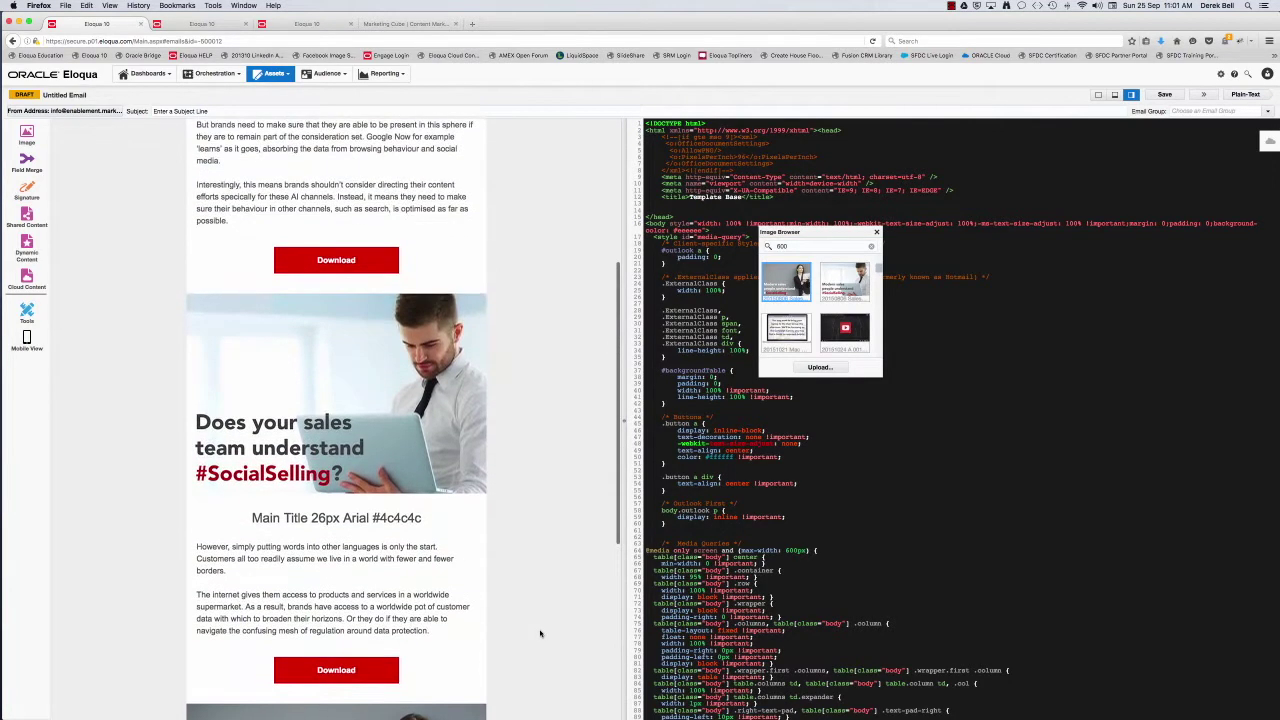
{"action": "scroll", "coordinate": [540, 633], "scroll_direction": "up", "scroll_amount": 6}
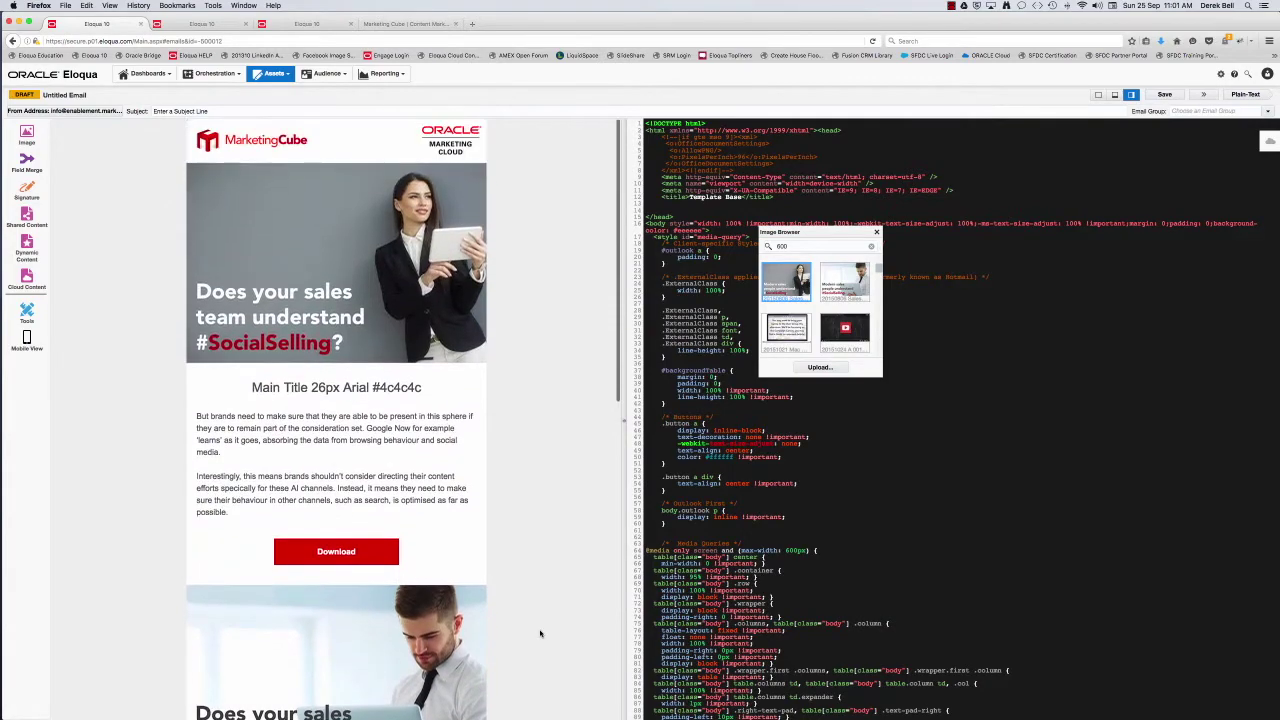
{"action": "left_click", "coordinate": [342, 553]}
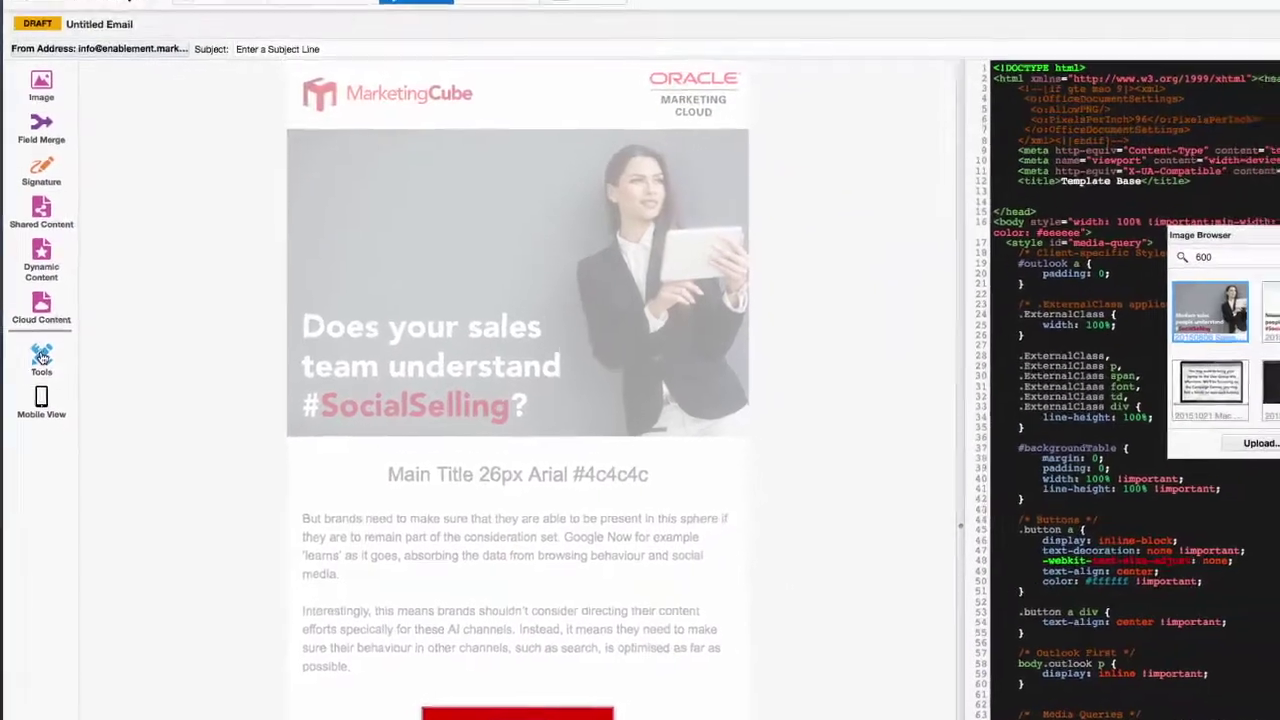
Enable a Landing Page hyperlink on the top Download button, choosing 2016 Grande Guide To Social Selling.
{"action": "left_click", "coordinate": [51, 210]}
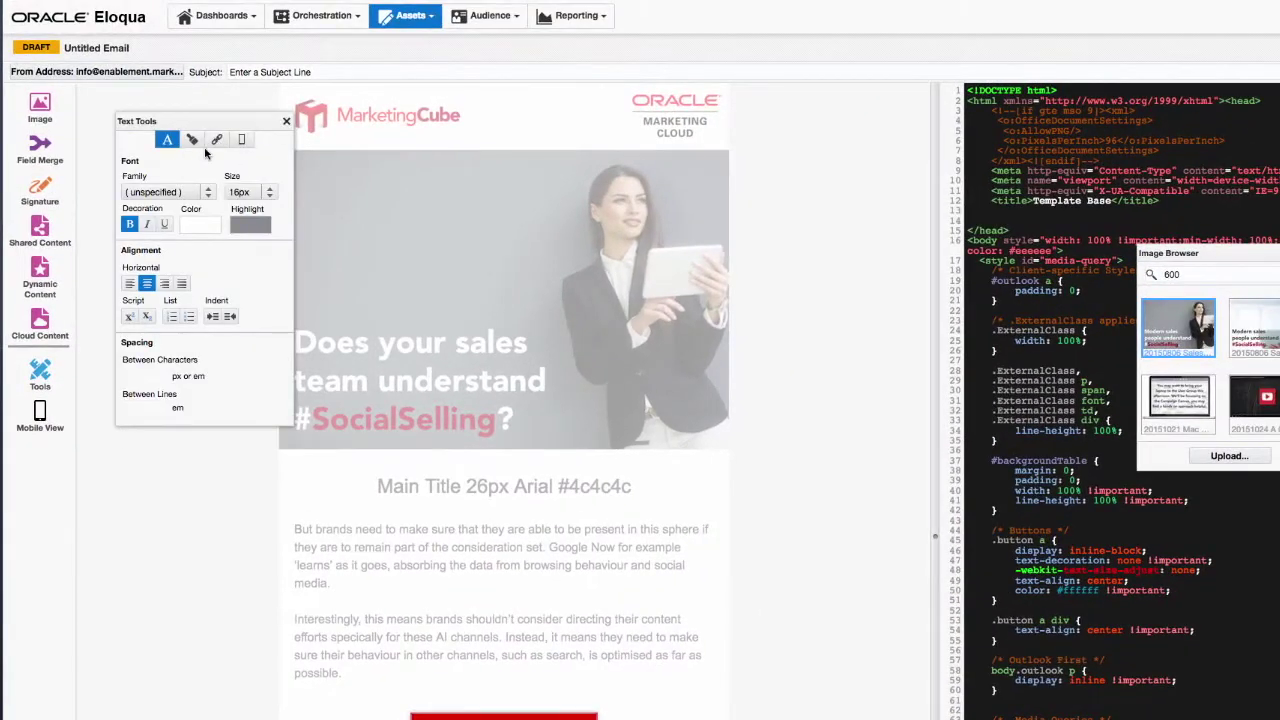
{"action": "left_click", "coordinate": [219, 139]}
{"action": "left_click", "coordinate": [127, 164]}
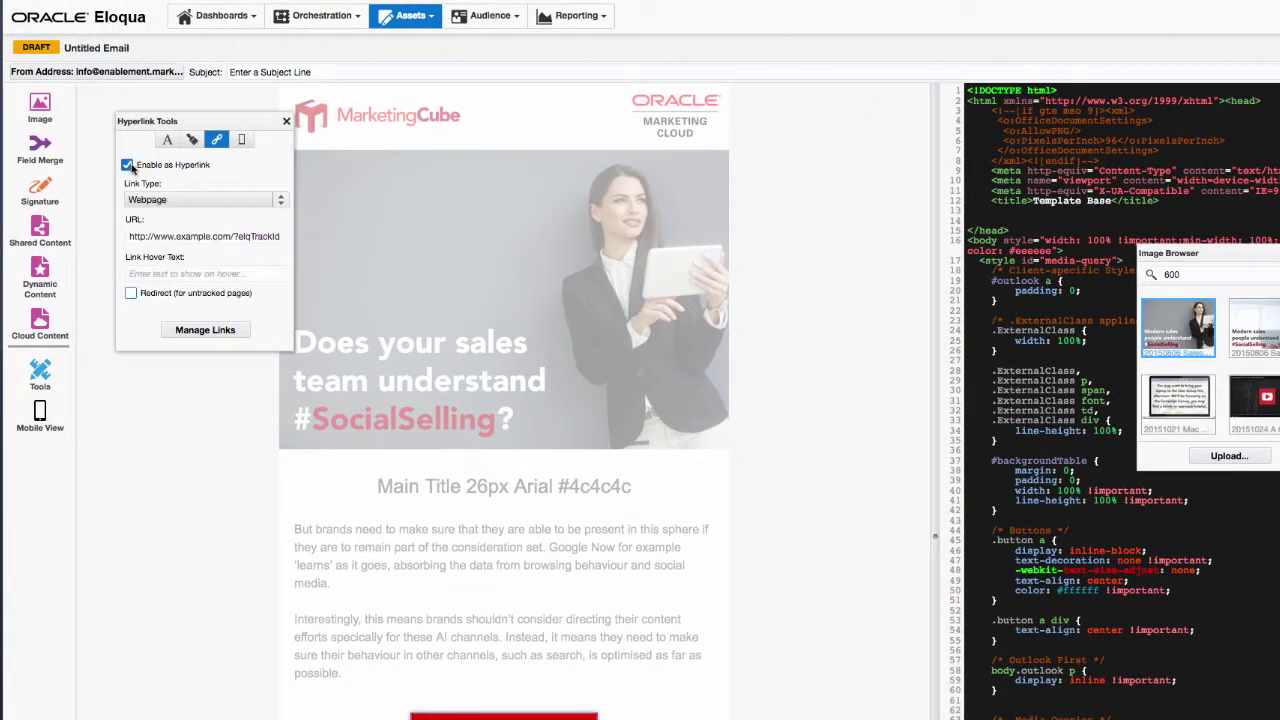
{"action": "left_click", "coordinate": [164, 202]}
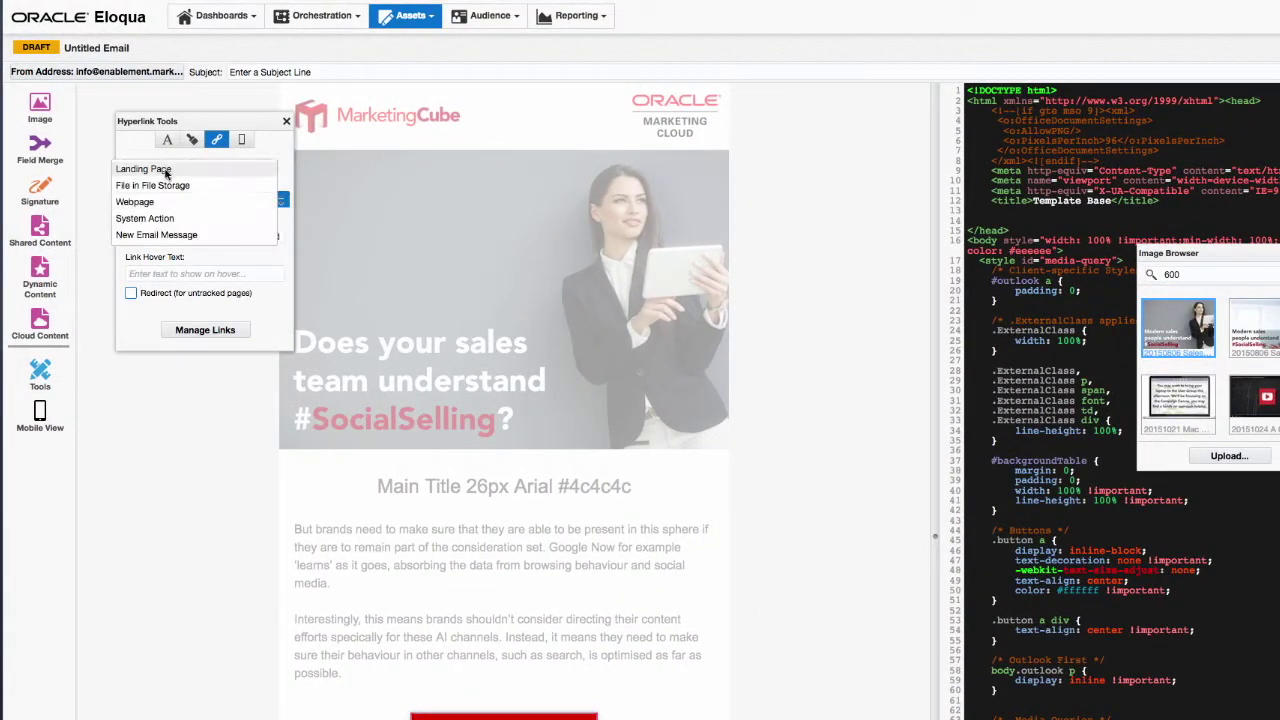
{"action": "left_click", "coordinate": [165, 170]}
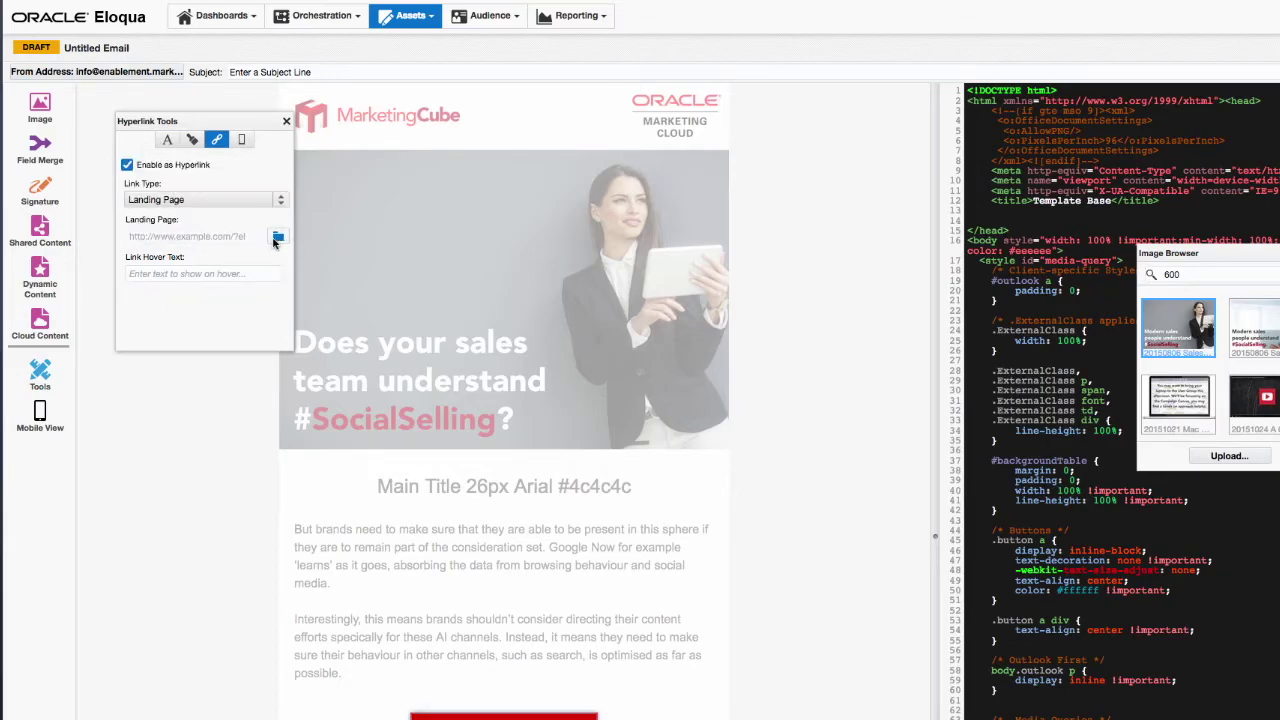
{"action": "left_click", "coordinate": [280, 246]}
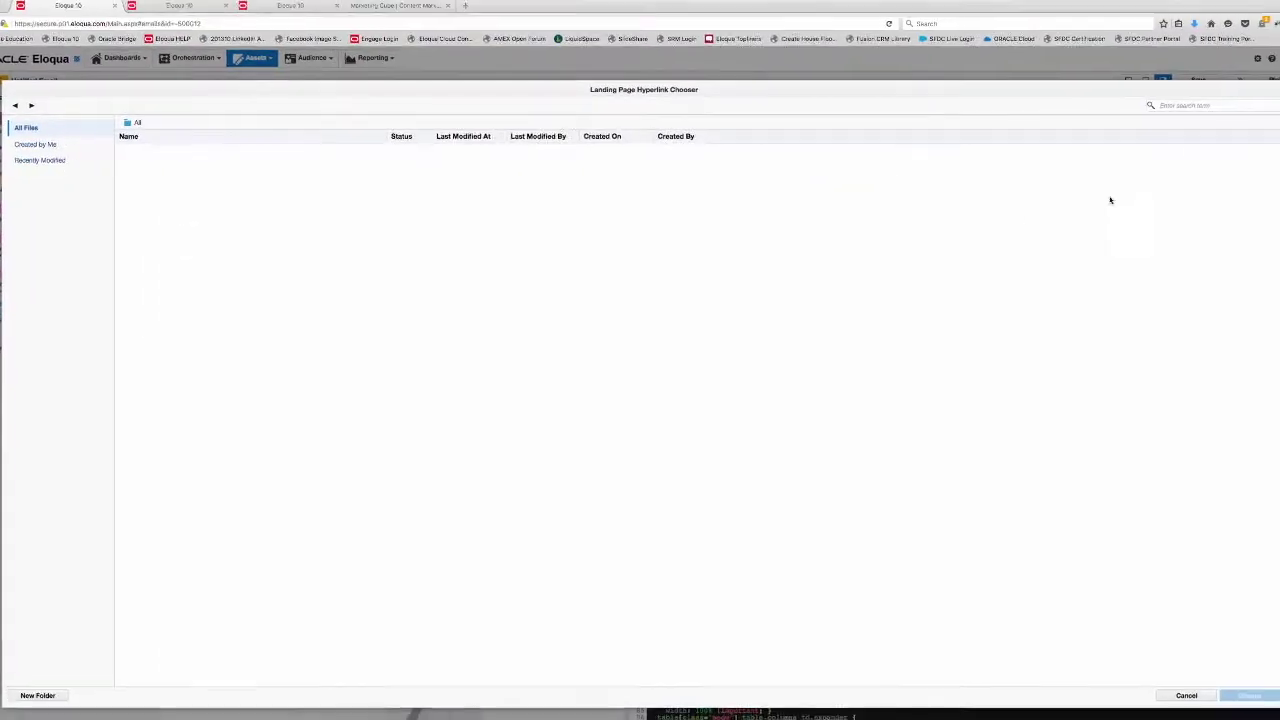
{"action": "left_click", "coordinate": [1186, 105]}
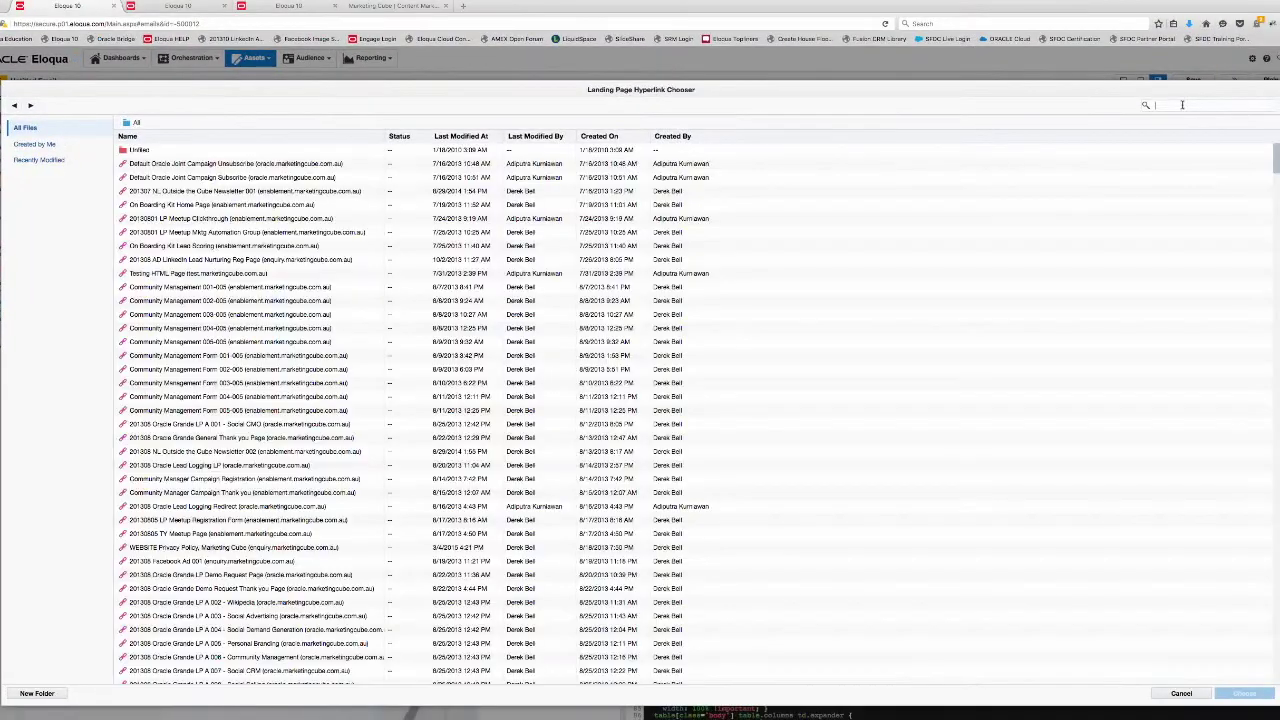
{"action": "type", "text": "social"}
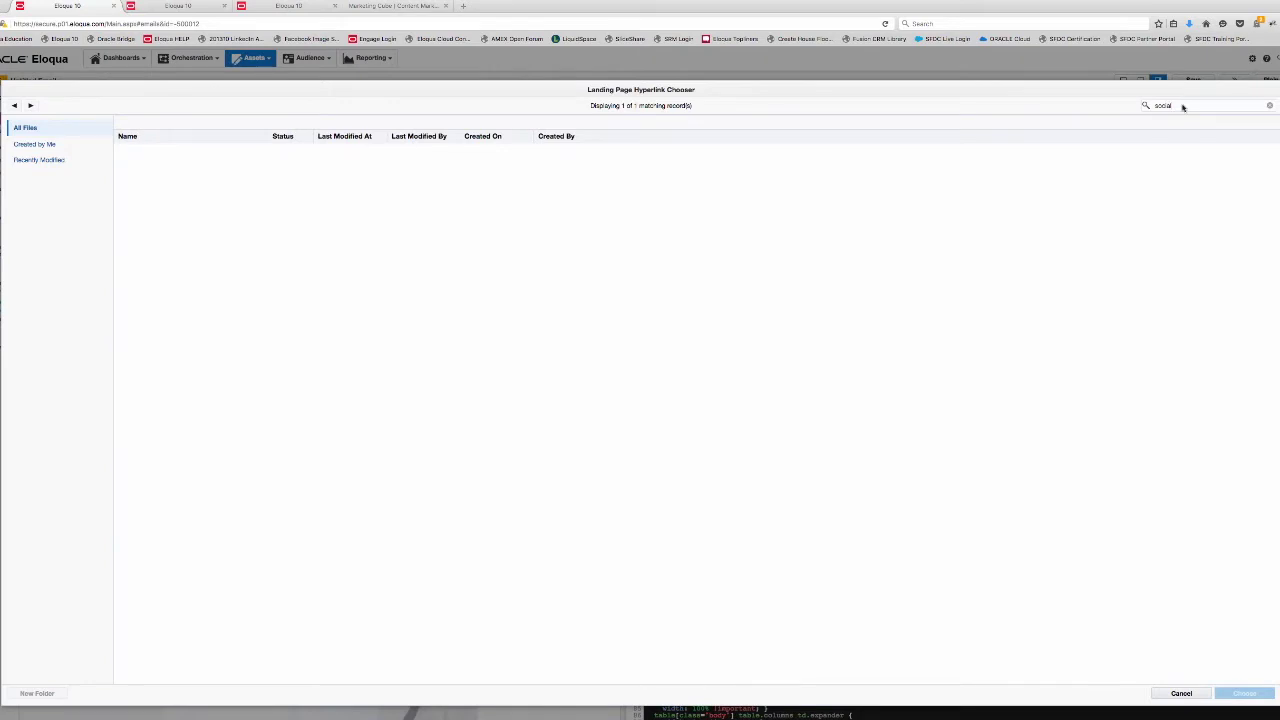
{"action": "double_click", "coordinate": [267, 135]}
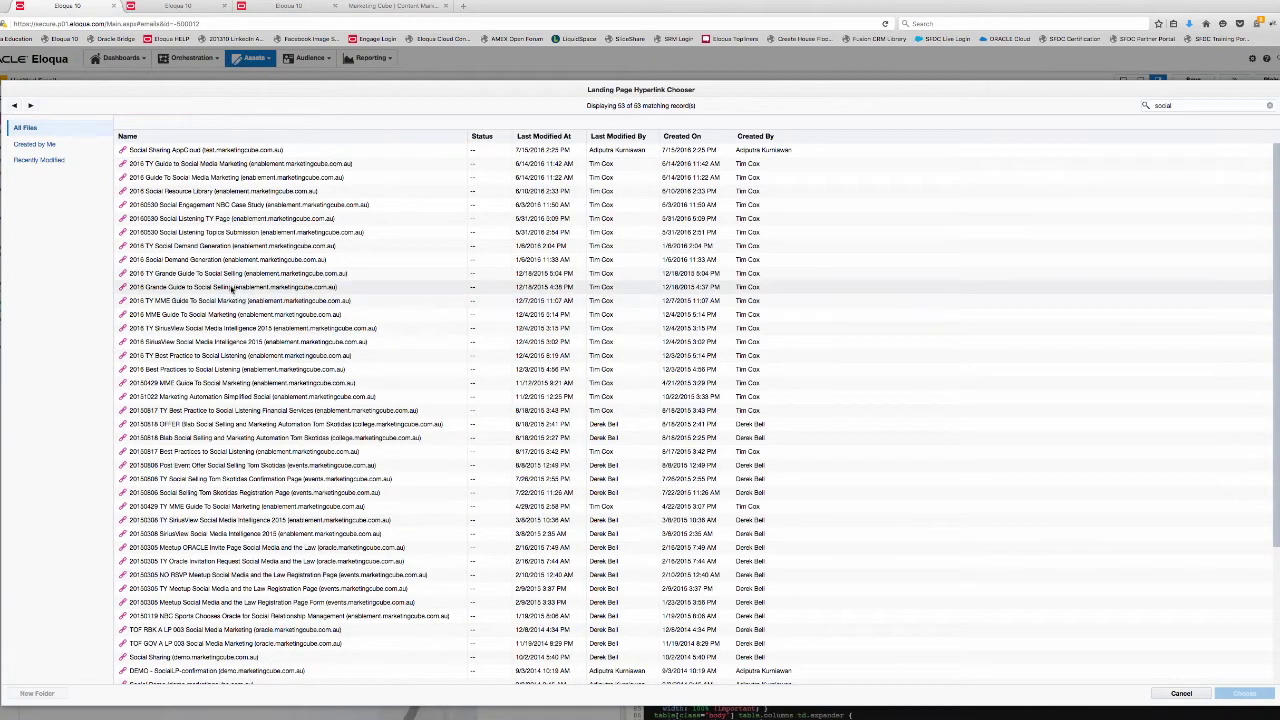
{"action": "left_click", "coordinate": [232, 288]}
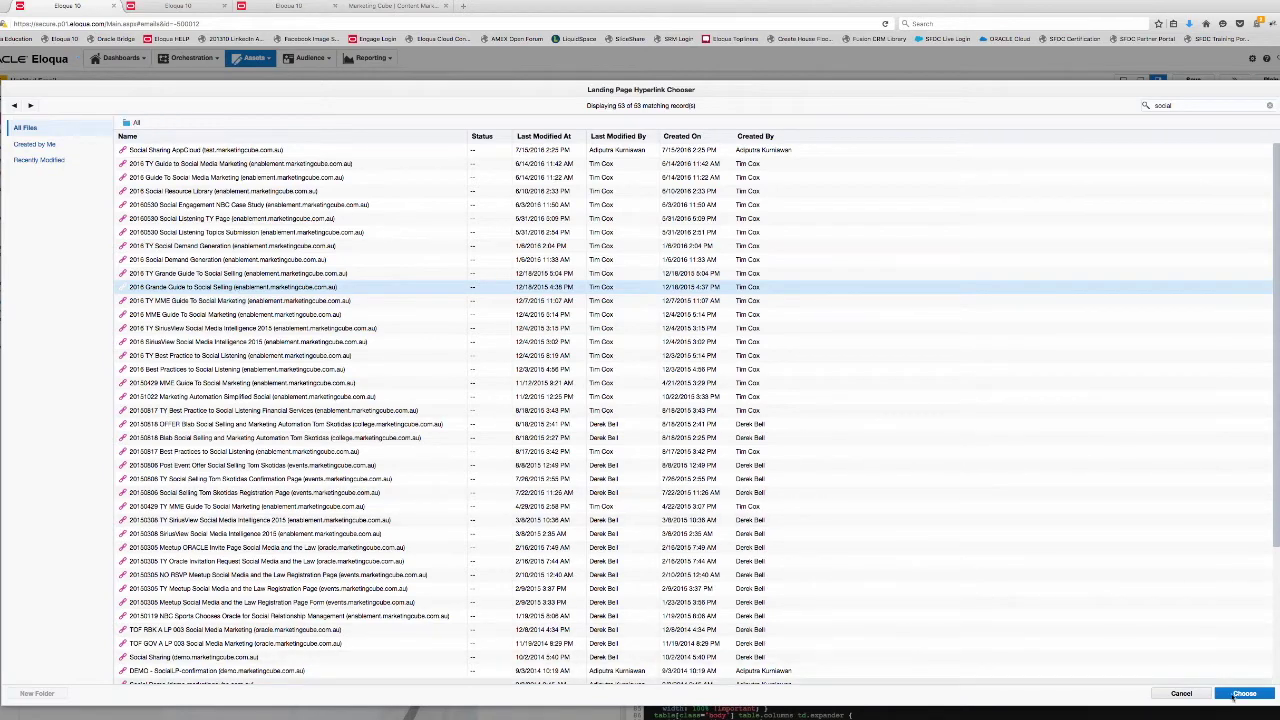
{"action": "left_click", "coordinate": [1243, 694]}
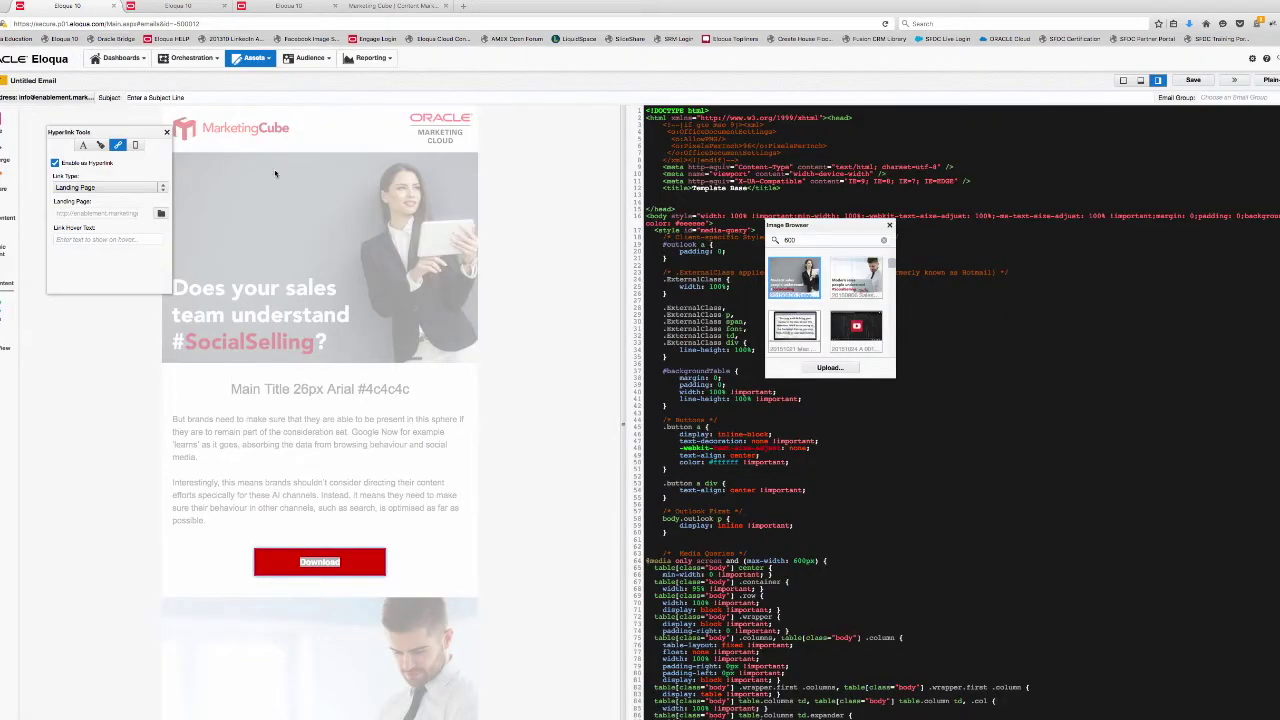
Change the lower Download button's label to 'Visit Oracle Social Cloud Now'.
{"action": "left_click", "coordinate": [554, 503]}
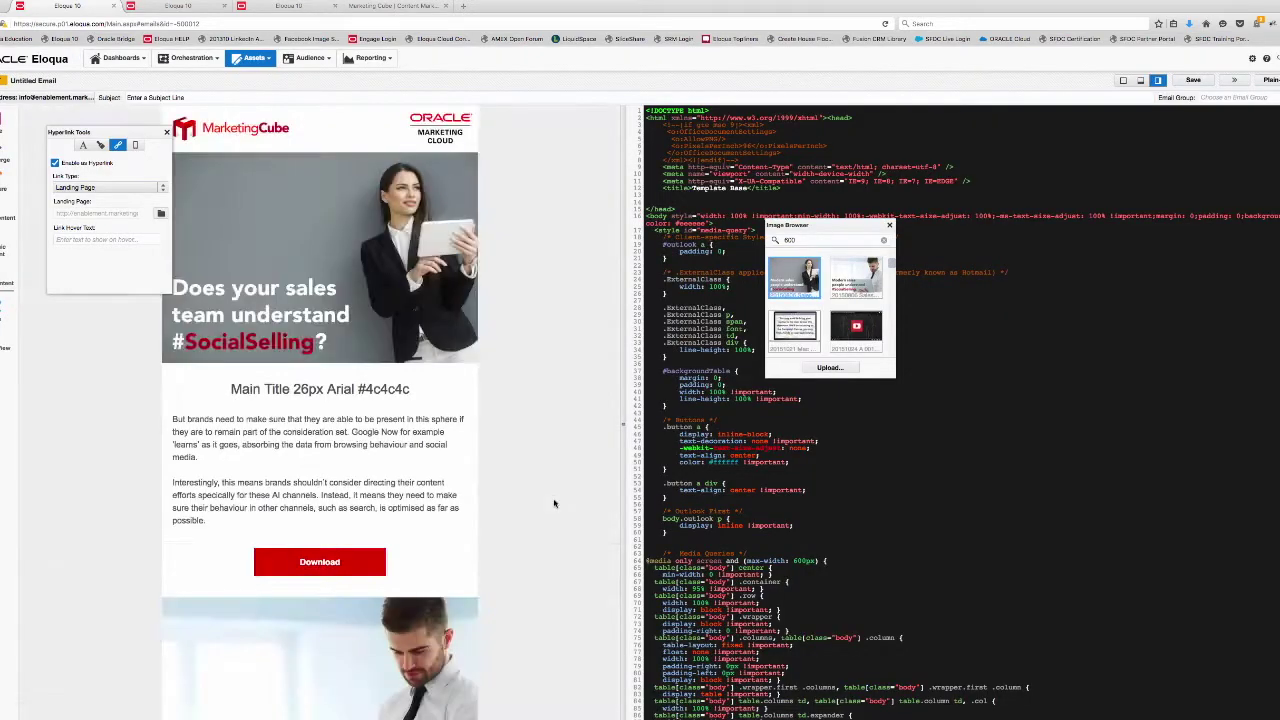
{"action": "scroll", "coordinate": [554, 503], "scroll_direction": "down", "scroll_amount": 5}
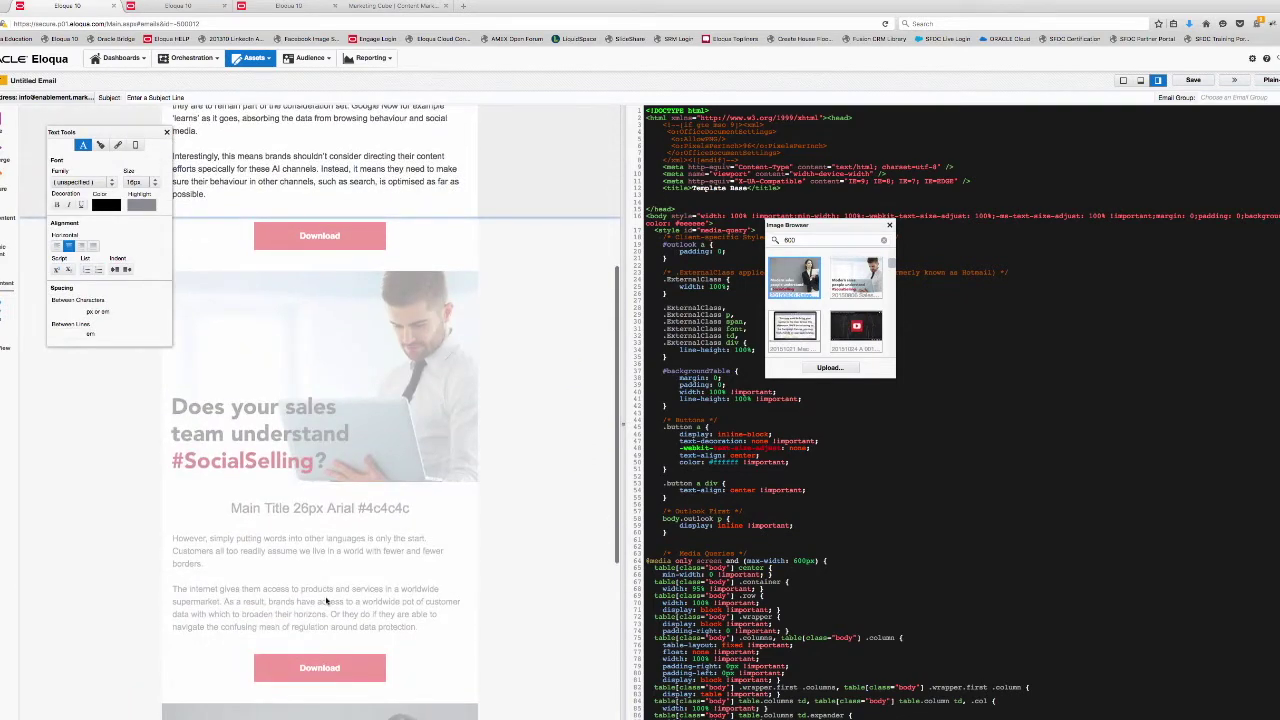
{"action": "left_click", "coordinate": [330, 668]}
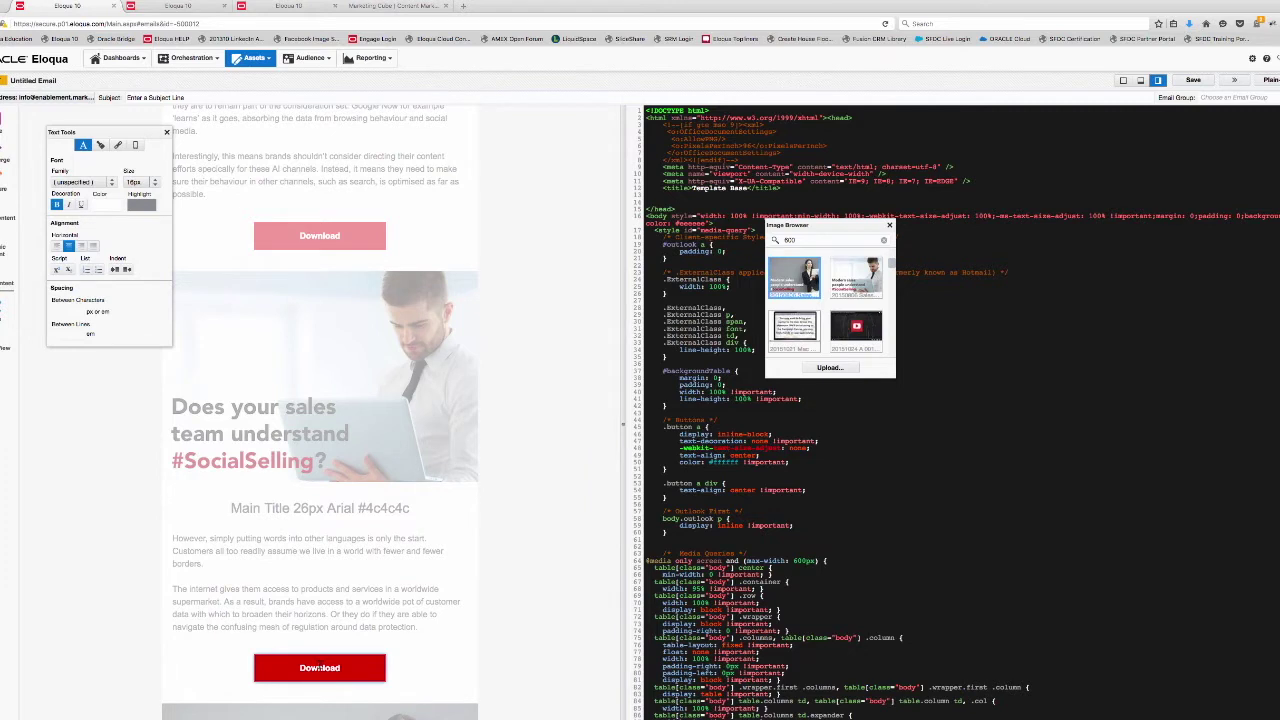
{"action": "left_click_drag", "start_coordinate": [306, 668], "coordinate": [336, 668]}
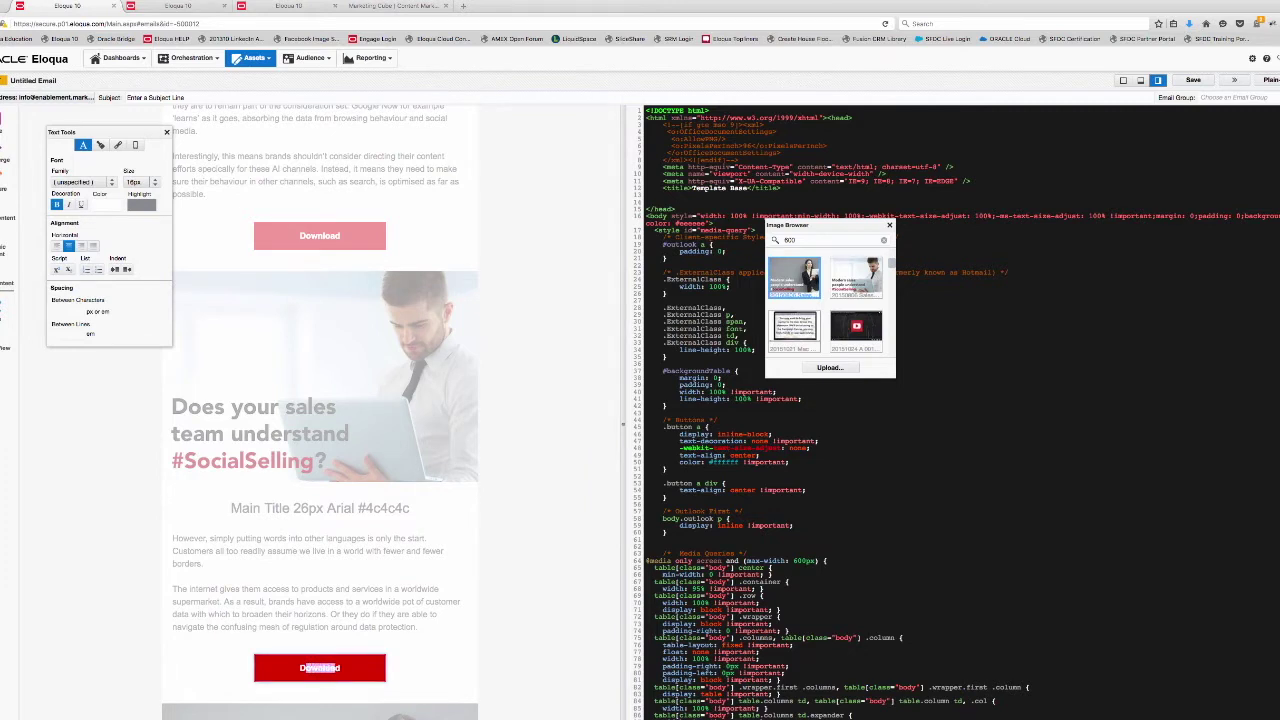
{"action": "type", "text": "Visit"}
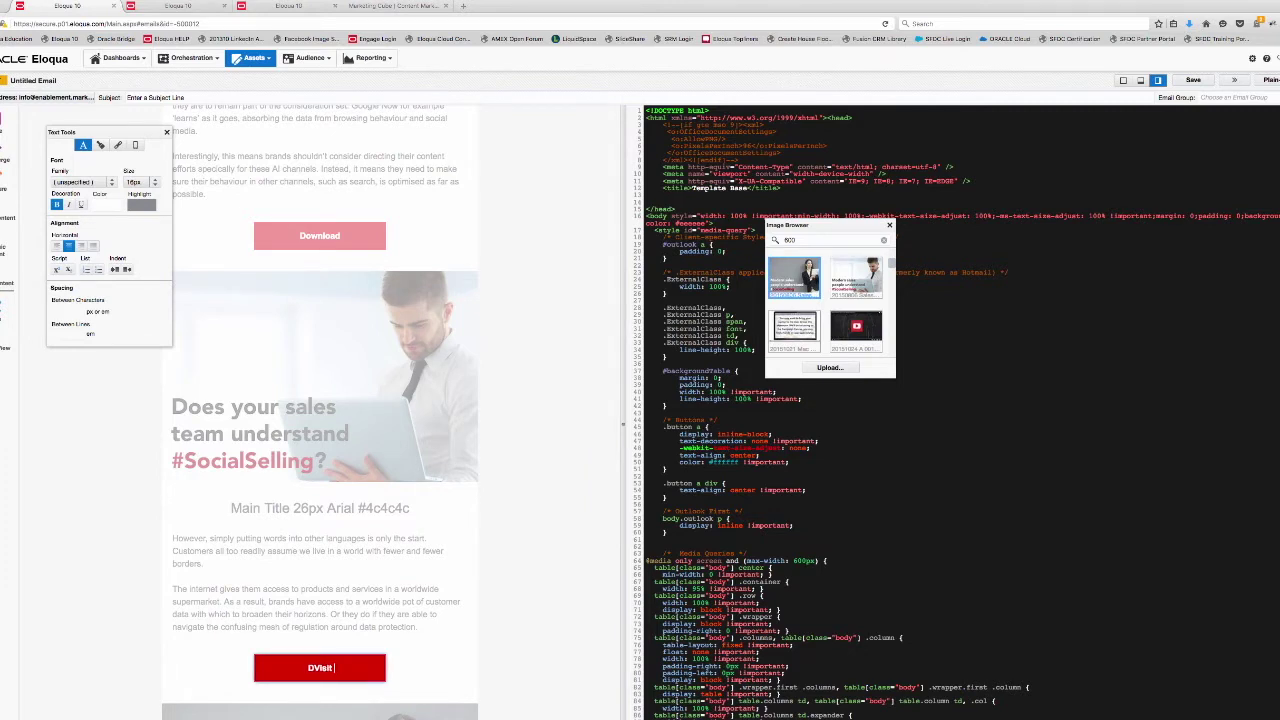
{"action": "type", "text": " Ora"}
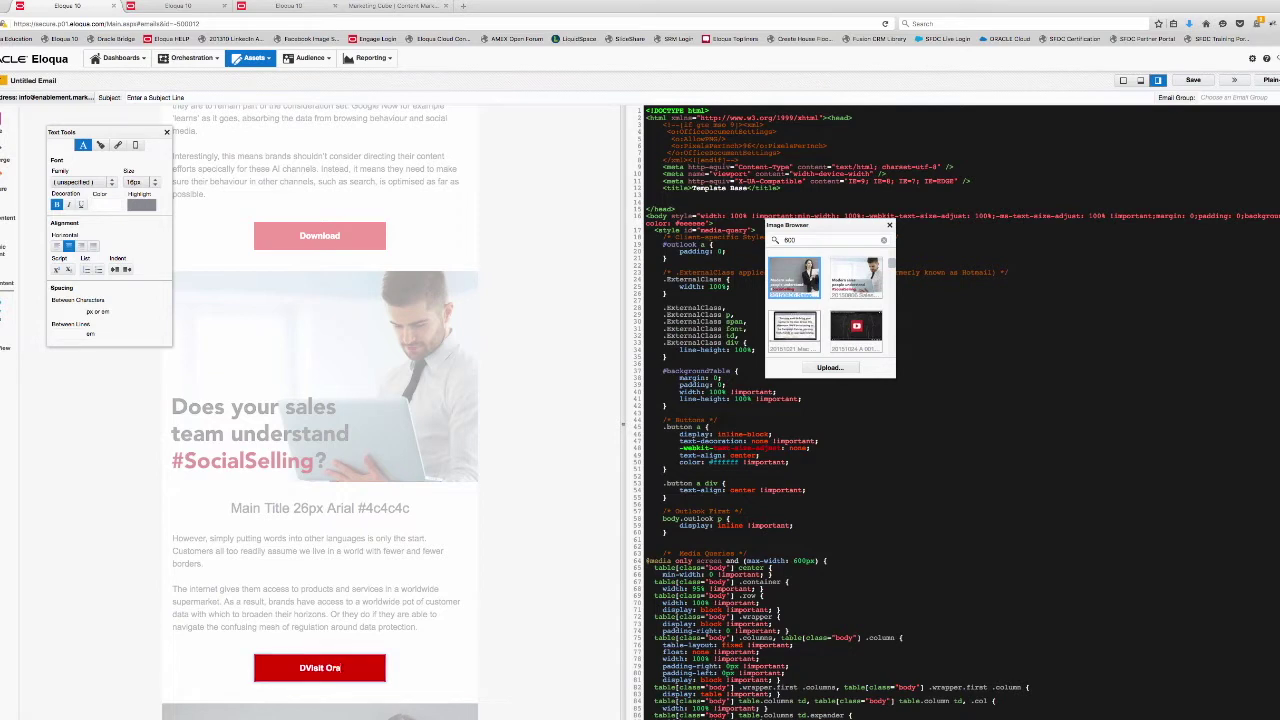
{"action": "type", "text": "cle Social Cloud Now"}
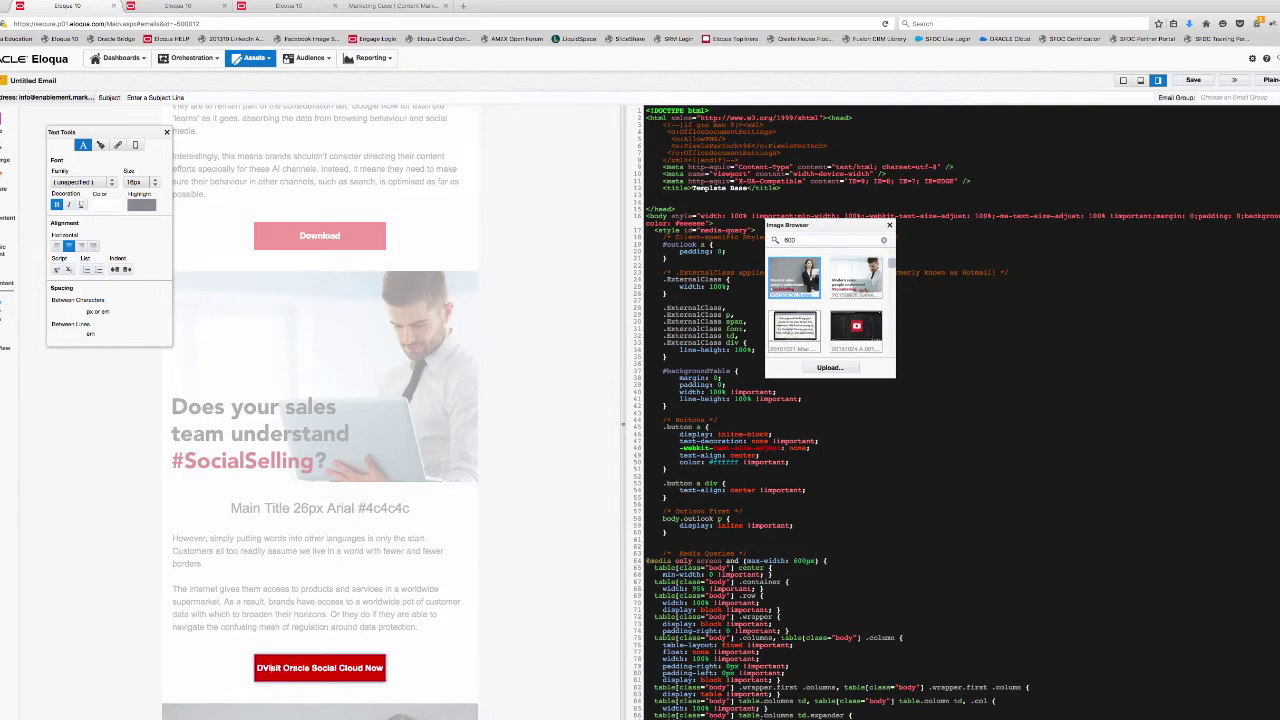
{"action": "key", "text": "BackSpace"}
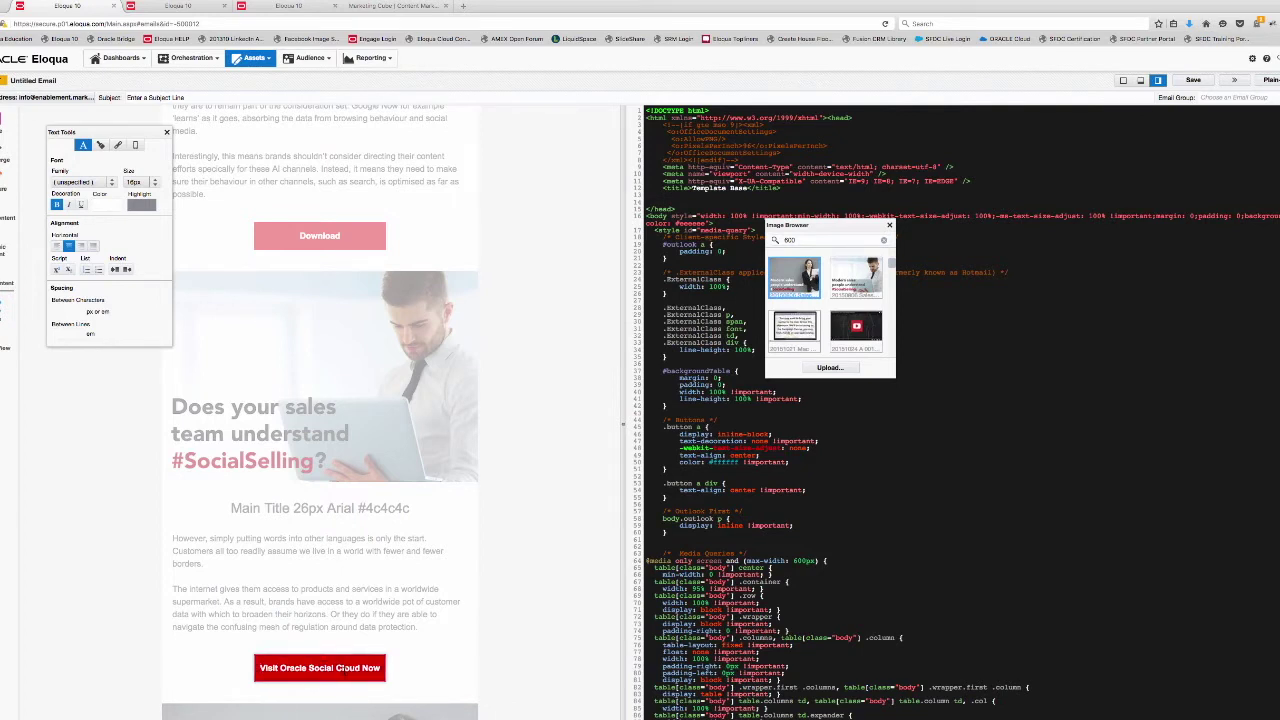
Enable the new 'Visit Oracle Social Cloud Now' label as a hyperlink.
{"action": "key", "text": "ctrl+a"}
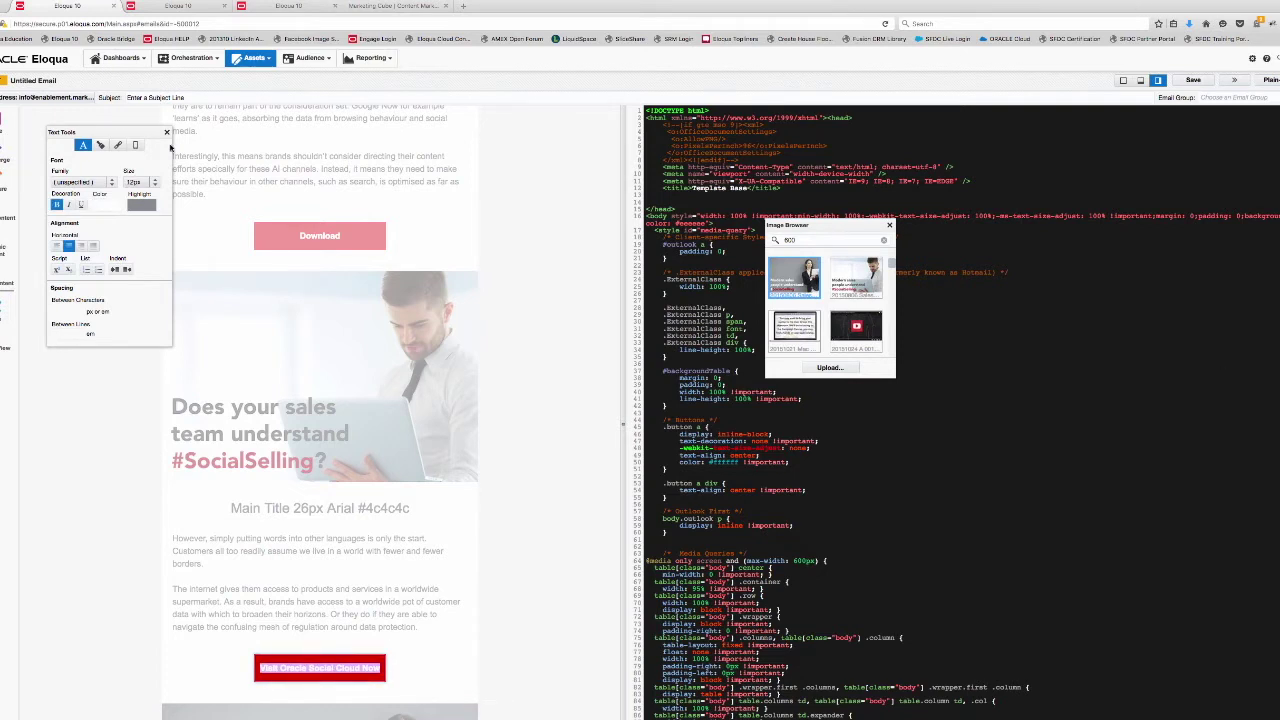
{"action": "left_click", "coordinate": [118, 145]}
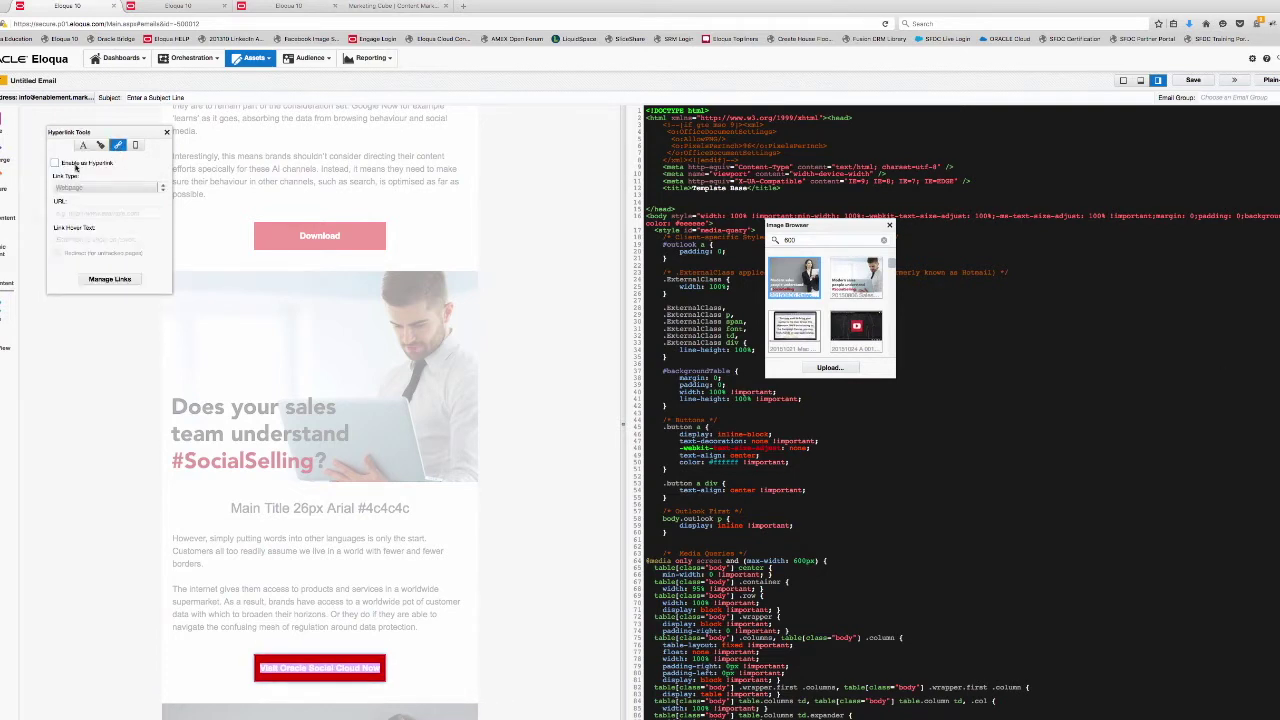
{"action": "left_click", "coordinate": [56, 164]}
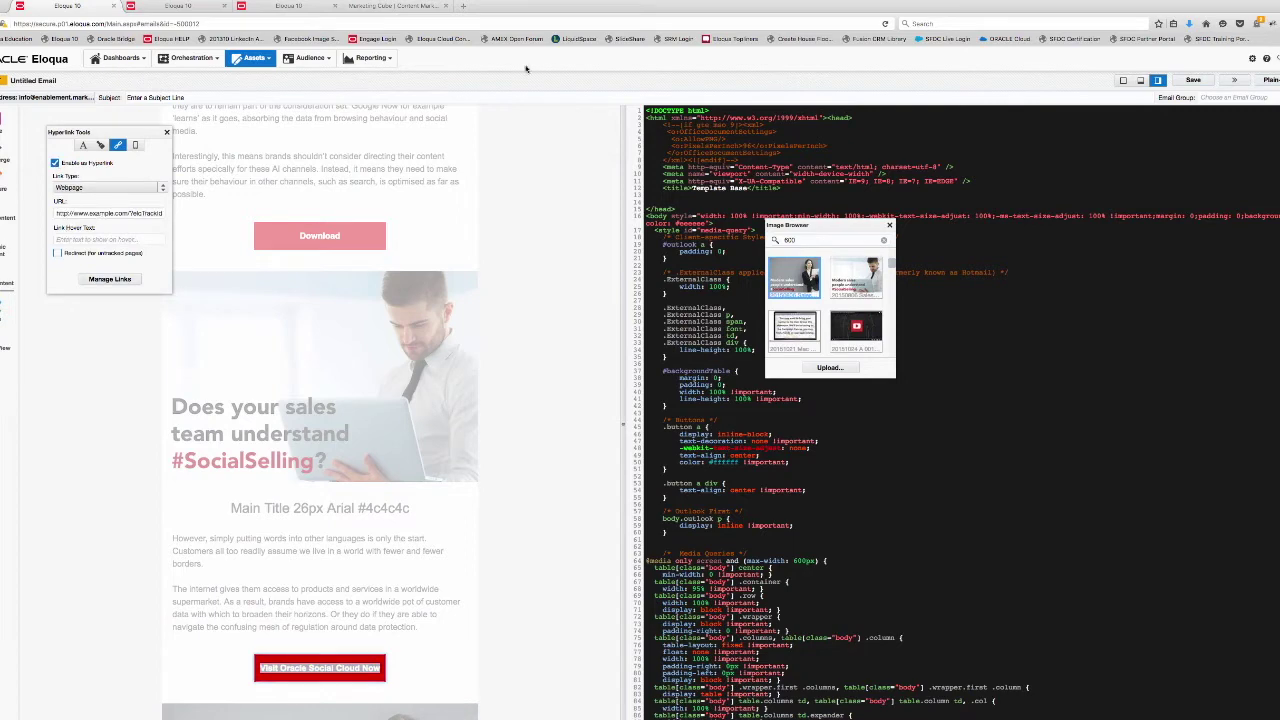
{"action": "left_click", "coordinate": [465, 7]}
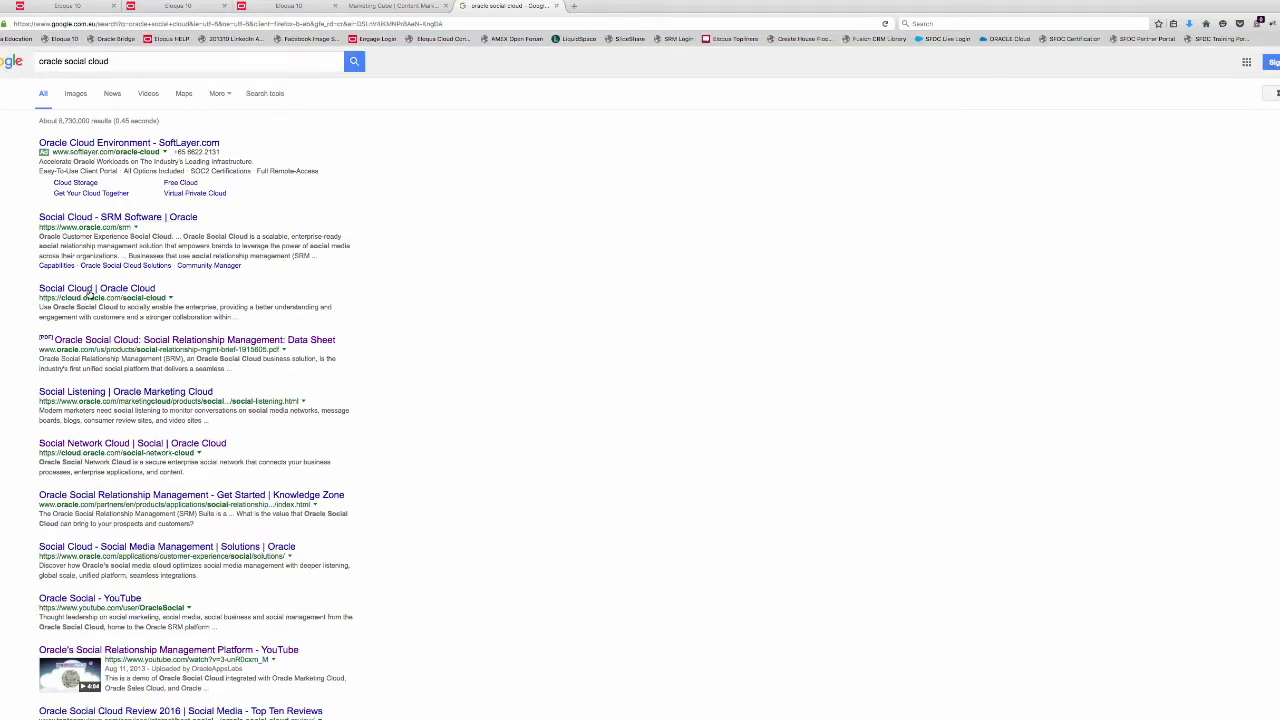
Open the Social Cloud | Oracle Cloud result from the 'oracle social cloud' search.
{"action": "left_click", "coordinate": [86, 290]}
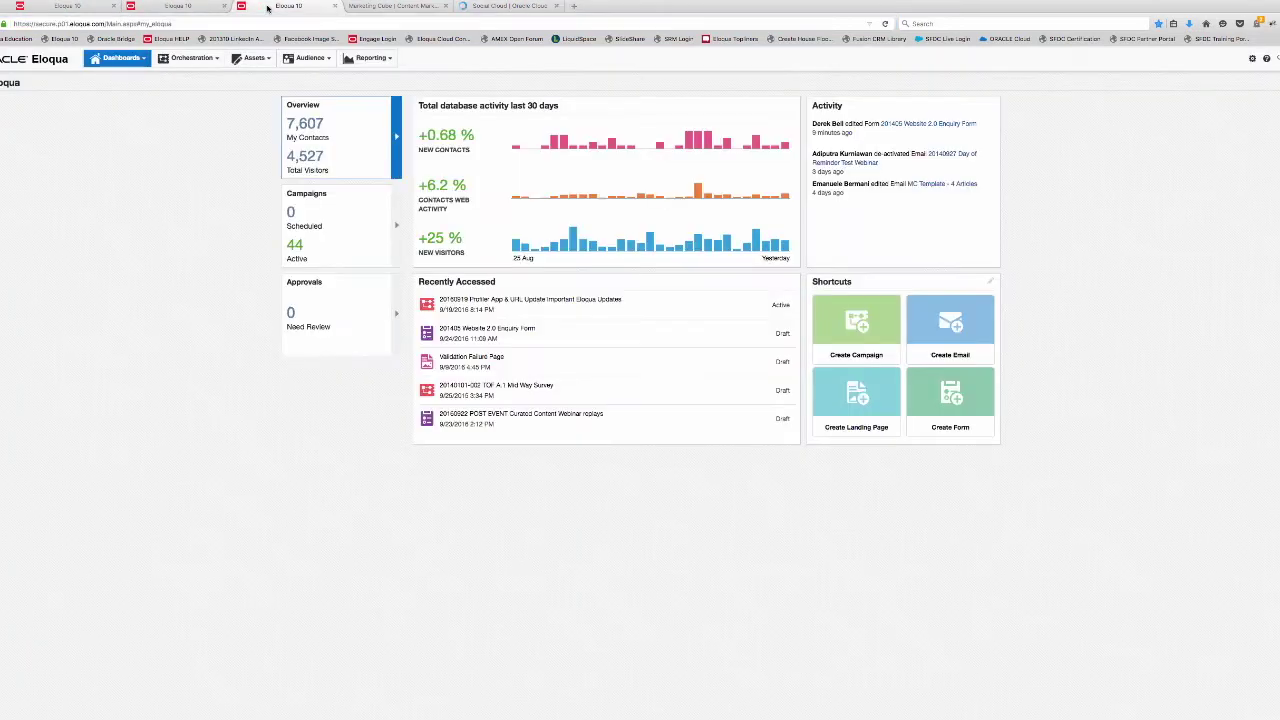
Set the button URL to the Social Cloud address, enable Redirect, and add hover text 'Click here to visit Ora…'.
{"action": "left_click", "coordinate": [96, 8]}
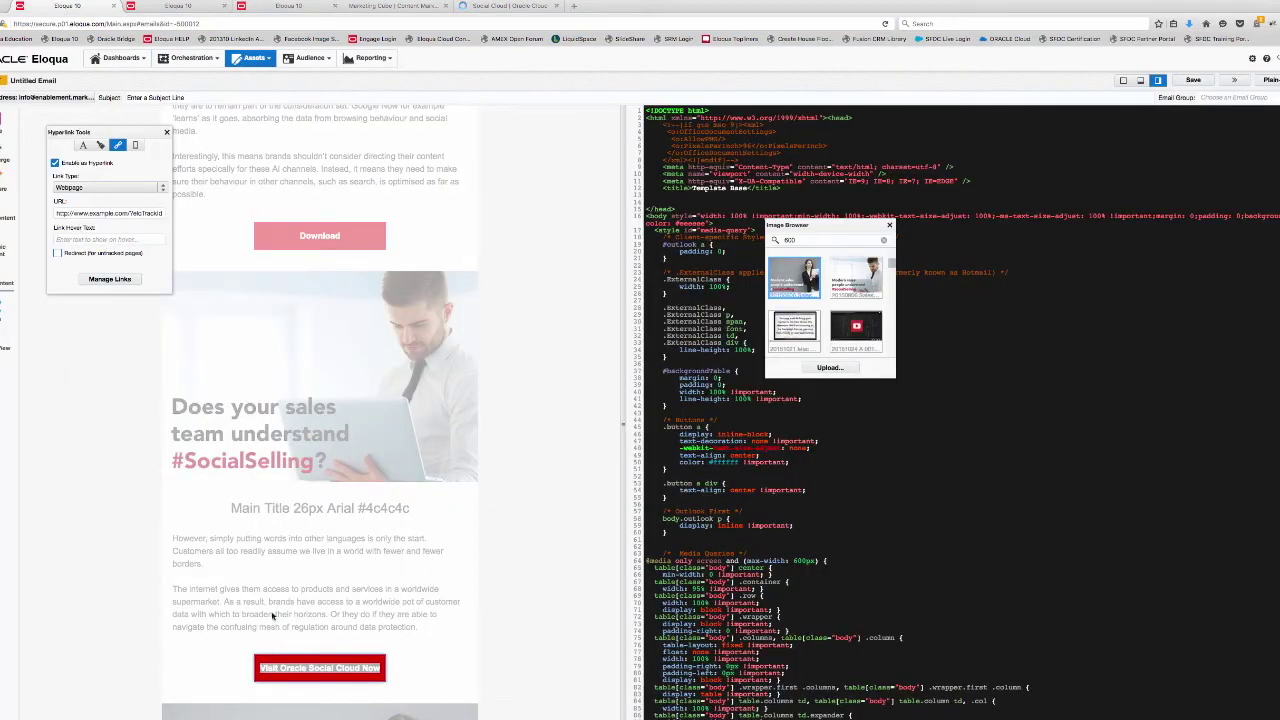
{"action": "triple_click", "coordinate": [101, 214]}
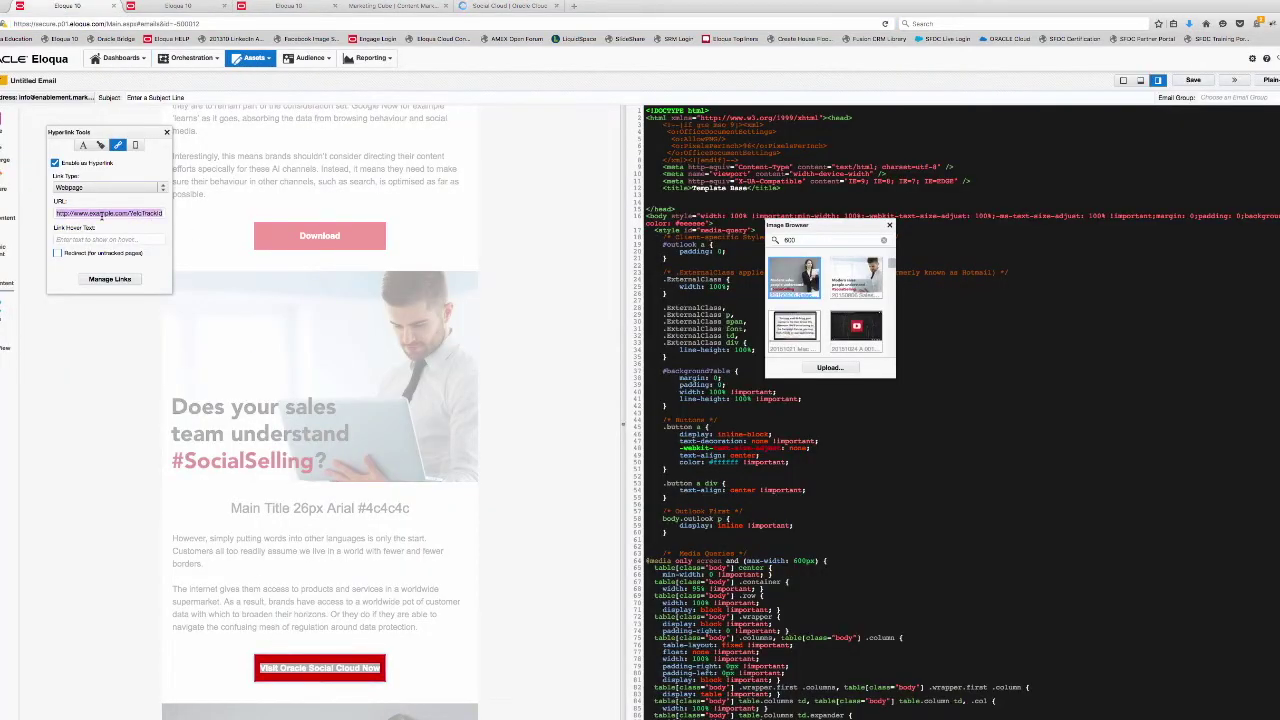
{"action": "type", "text": "https://cloud.oracle.com/social-cloud"}
{"action": "left_click", "coordinate": [57, 253]}
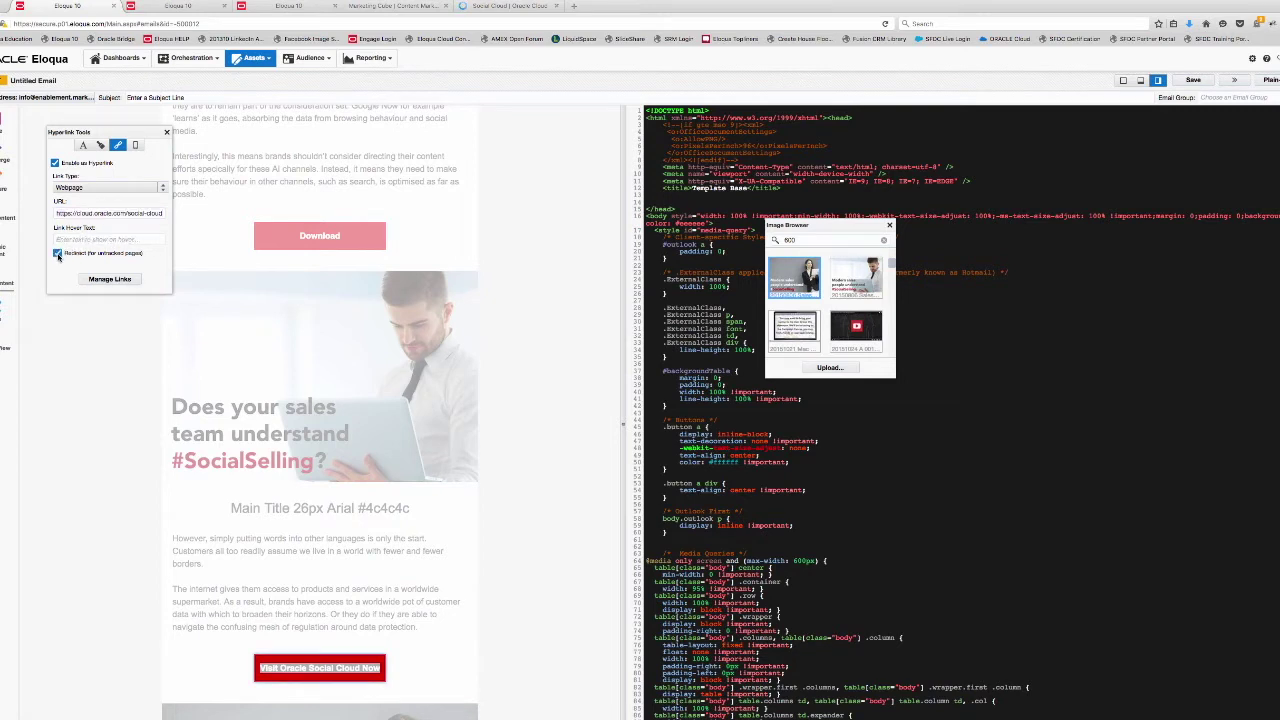
{"action": "left_click", "coordinate": [64, 240]}
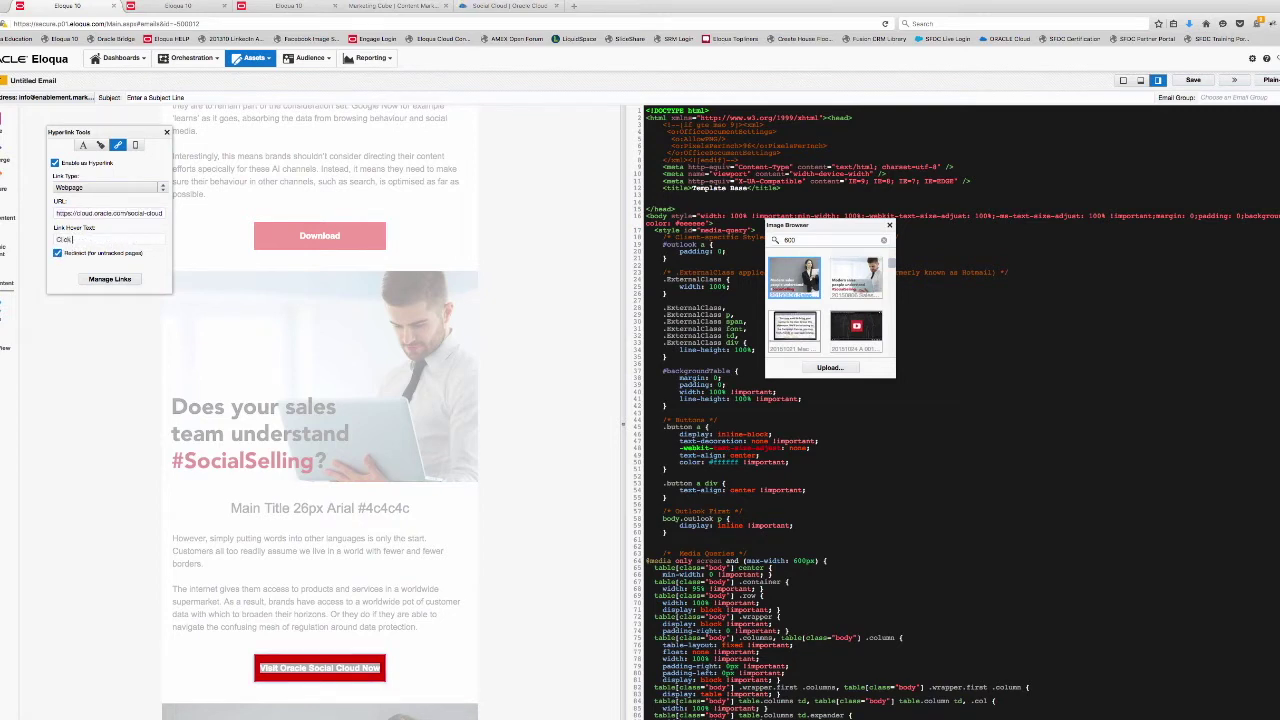
{"action": "type", "text": "Click here to visit Oracle Social Cloud"}
{"action": "left_click", "coordinate": [538, 497]}
Relabel the lower Download button under the Modern sales image as 'Register Today'.
{"action": "scroll", "coordinate": [537, 497], "scroll_direction": "down", "scroll_amount": 5}
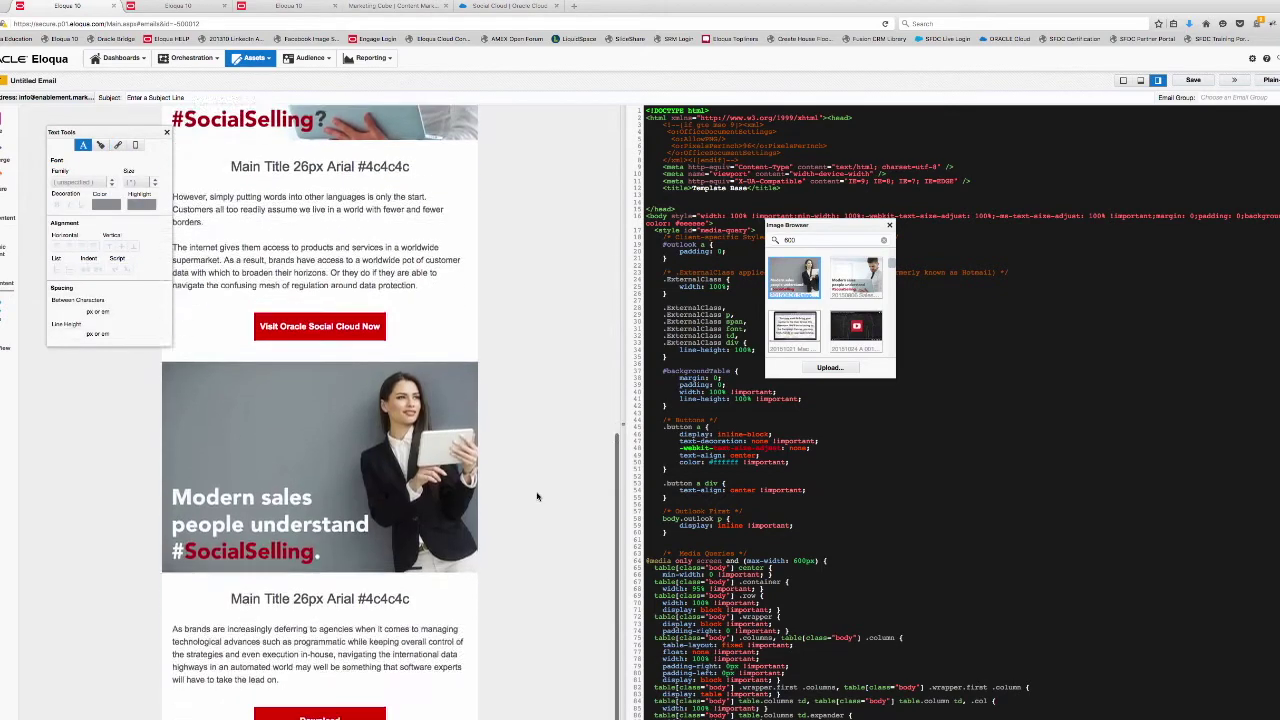
{"action": "left_click", "coordinate": [309, 704]}
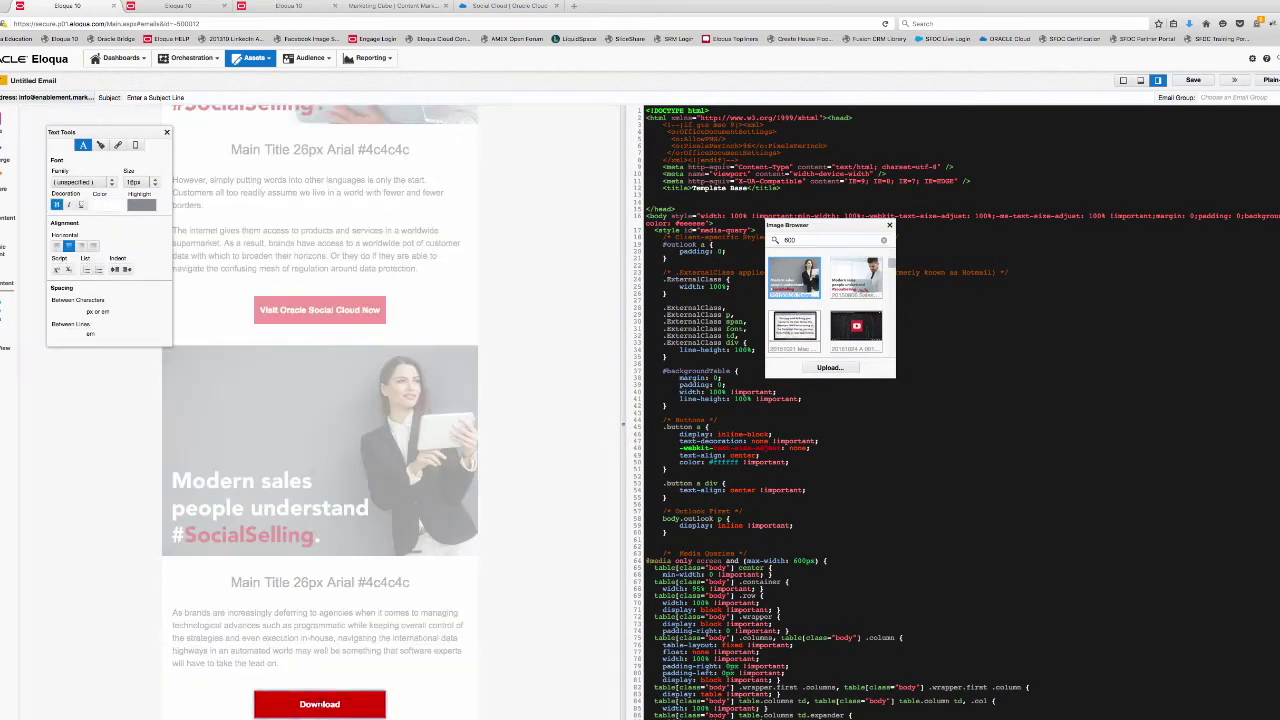
{"action": "left_click_drag", "start_coordinate": [300, 704], "coordinate": [359, 703]}
{"action": "type", "text": "D"}
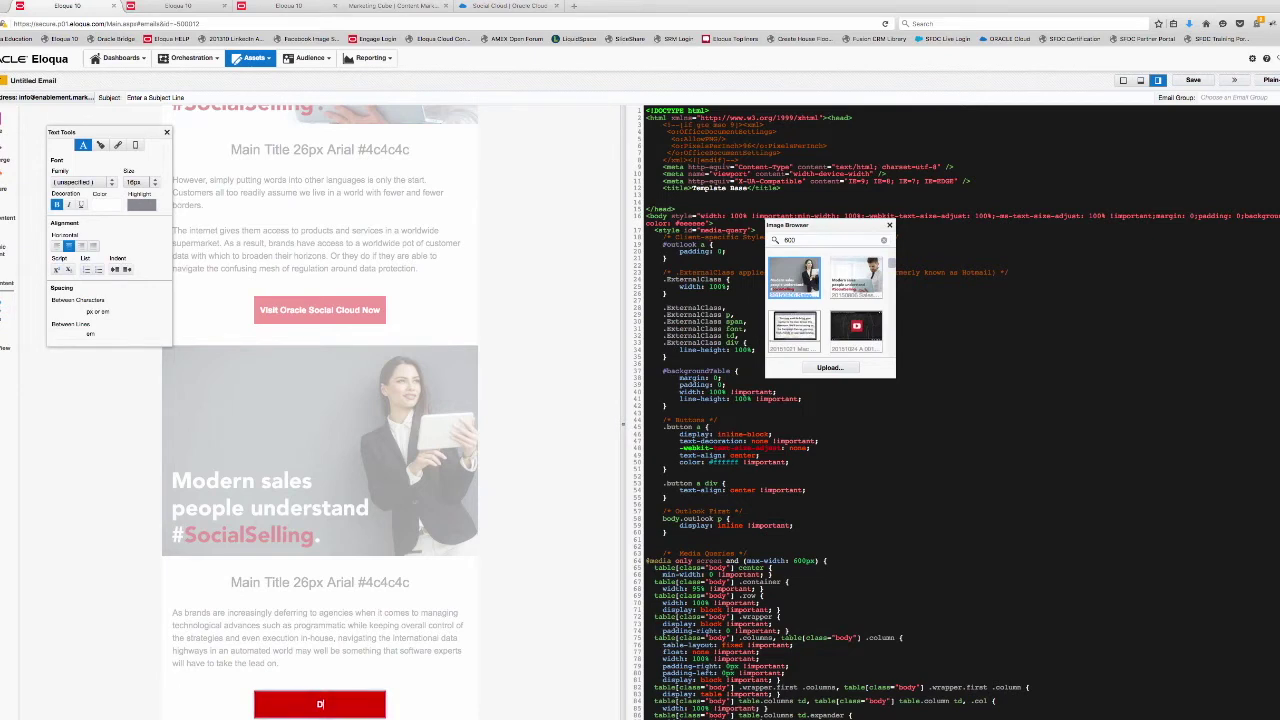
{"action": "type", "text": "Register"}
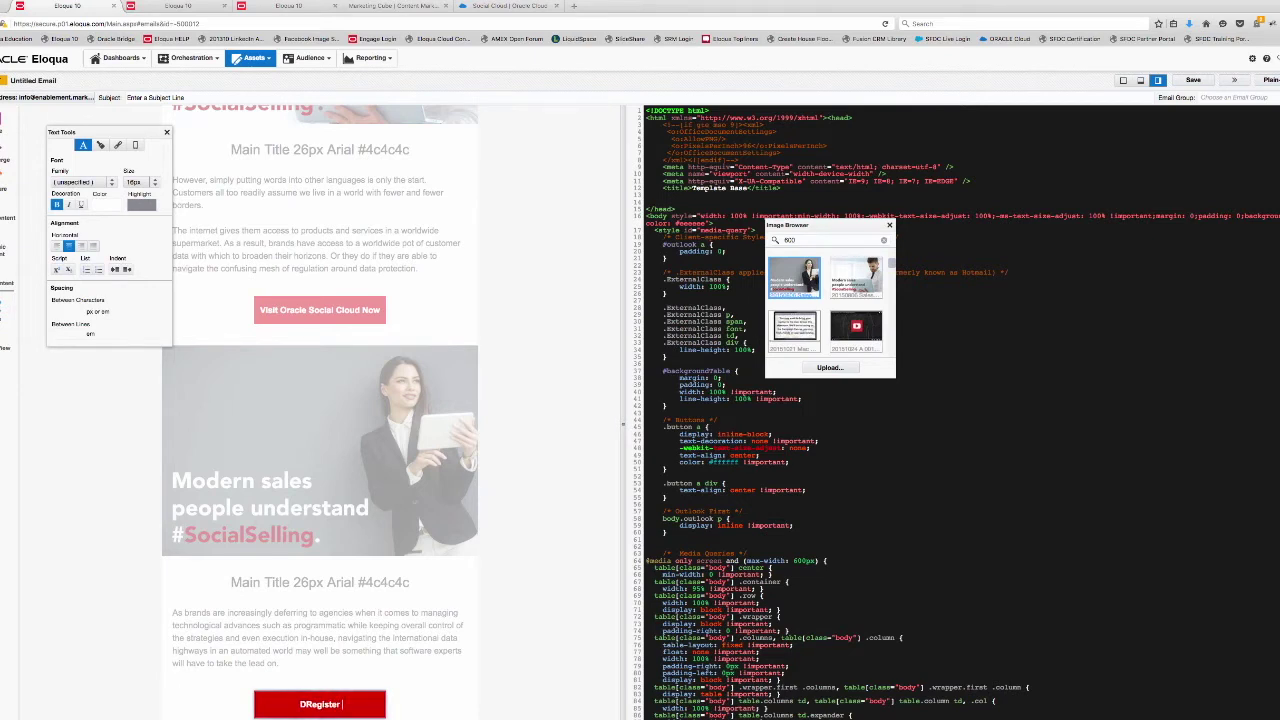
{"action": "type", "text": " Today"}
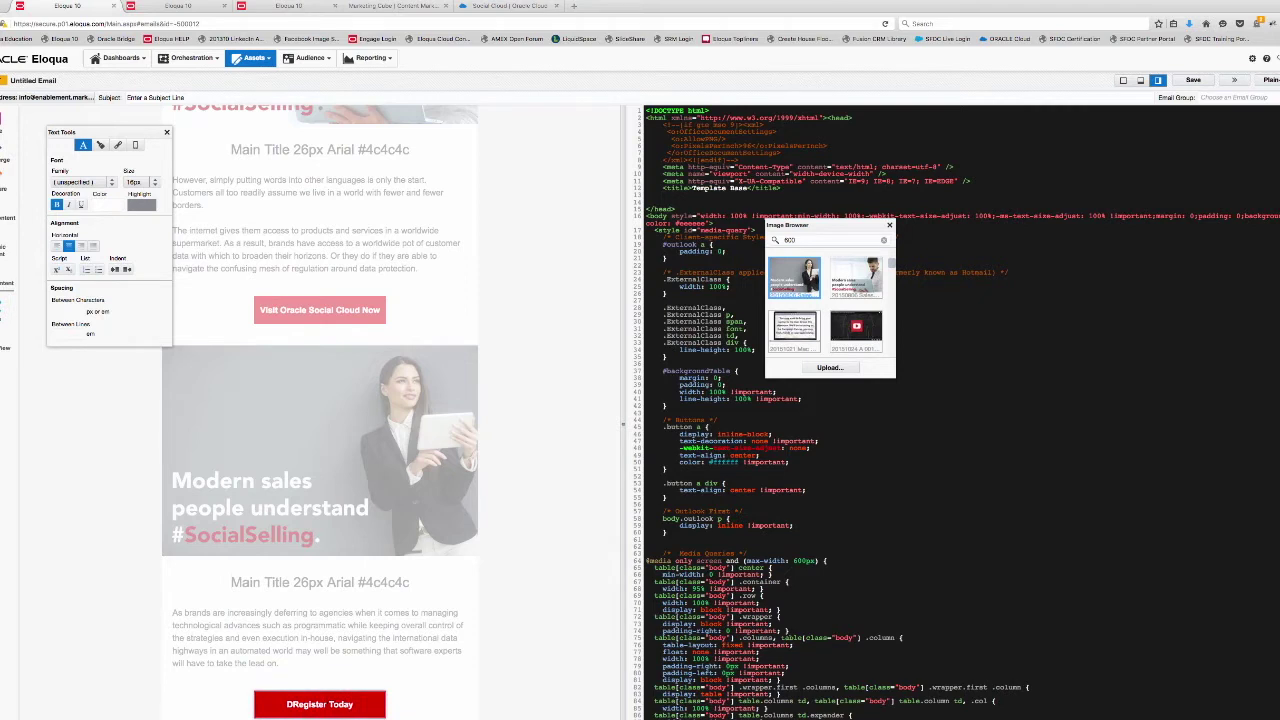
{"action": "key", "text": "Delete"}
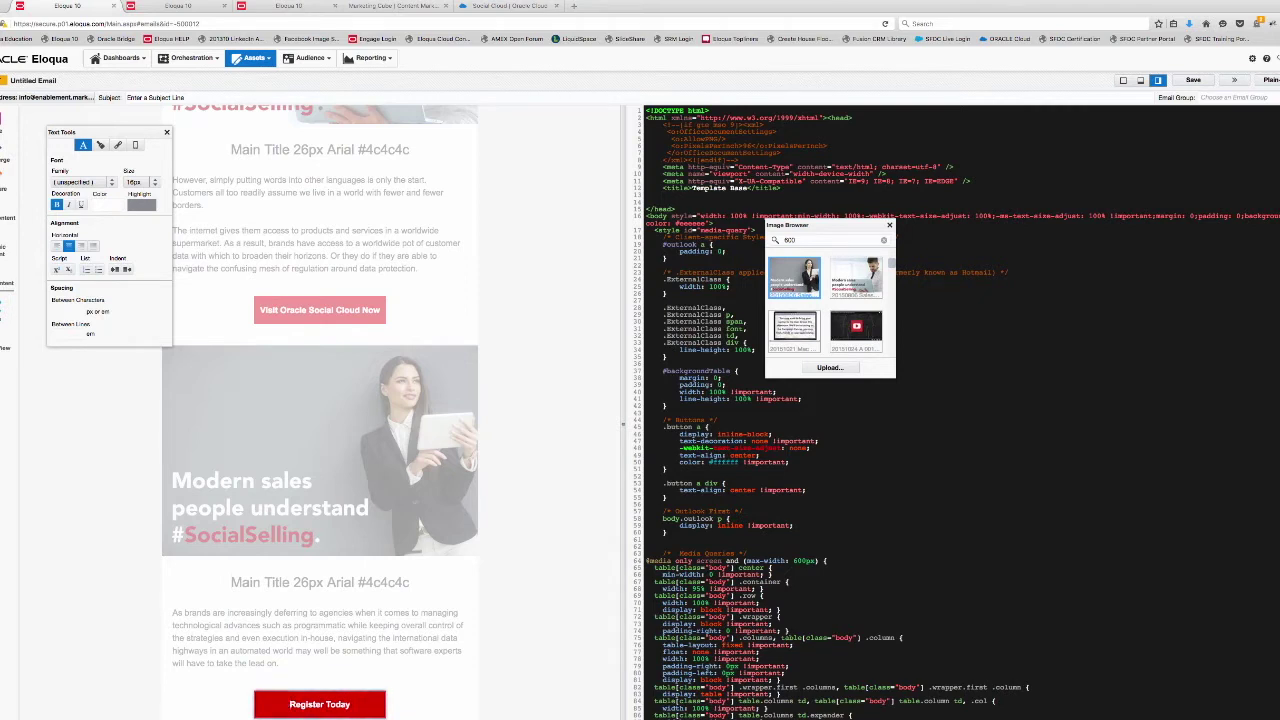
{"action": "key", "text": "ctrl+a"}
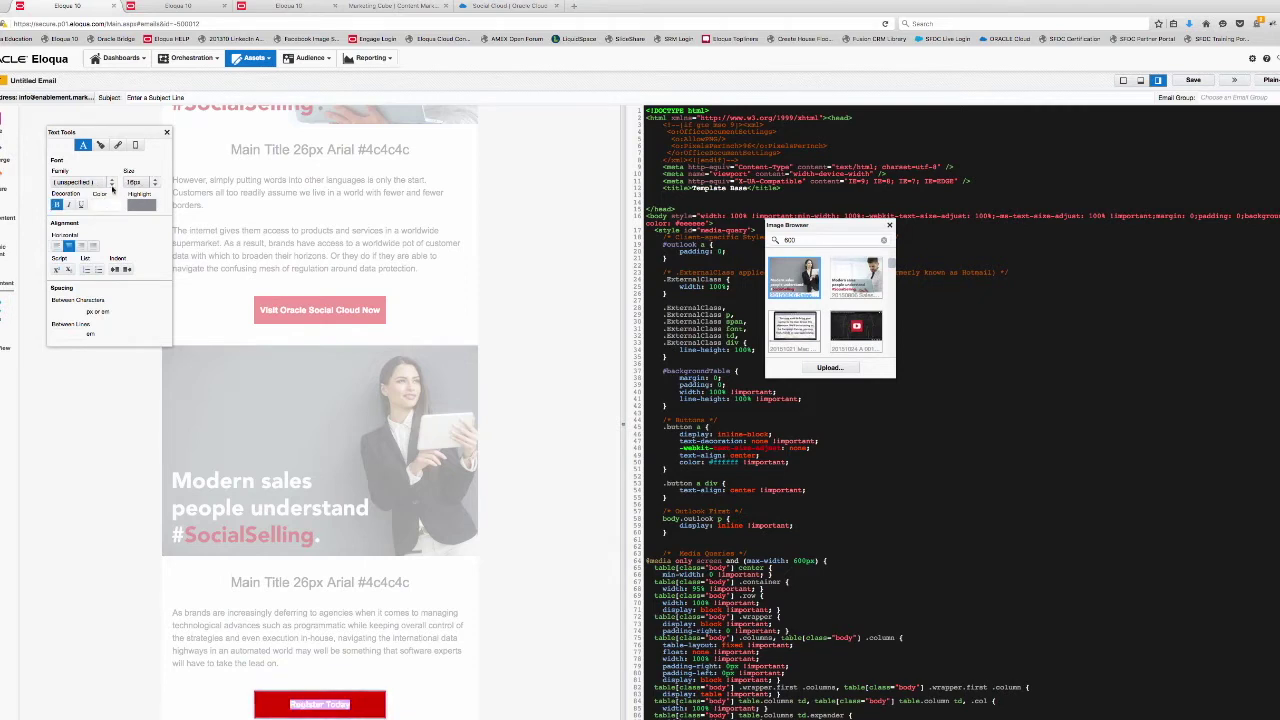
{"action": "left_click", "coordinate": [99, 182]}
Hyperlink Register Today to the 20160921 September Eloqua User Group Registration landing page, found by searching '201609'.
{"action": "left_click", "coordinate": [90, 164]}
{"action": "left_click", "coordinate": [117, 146]}
{"action": "left_click", "coordinate": [55, 163]}
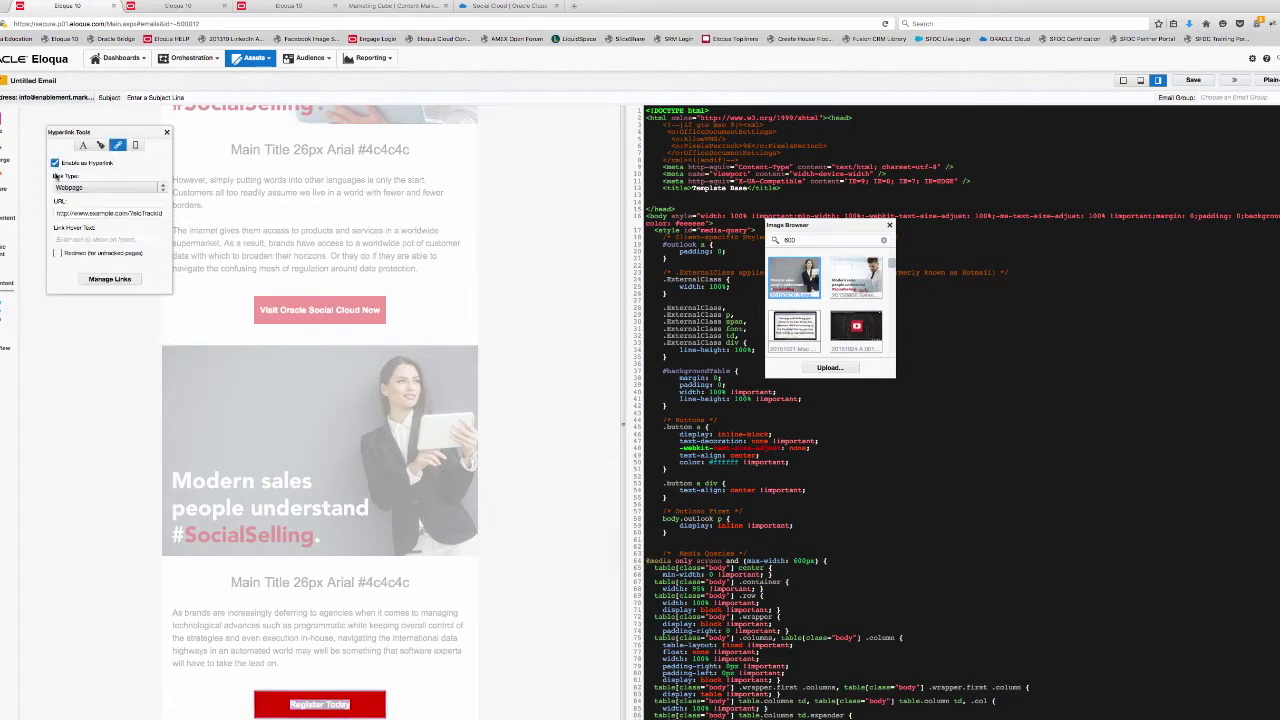
{"action": "left_click", "coordinate": [68, 188]}
{"action": "left_click", "coordinate": [75, 168]}
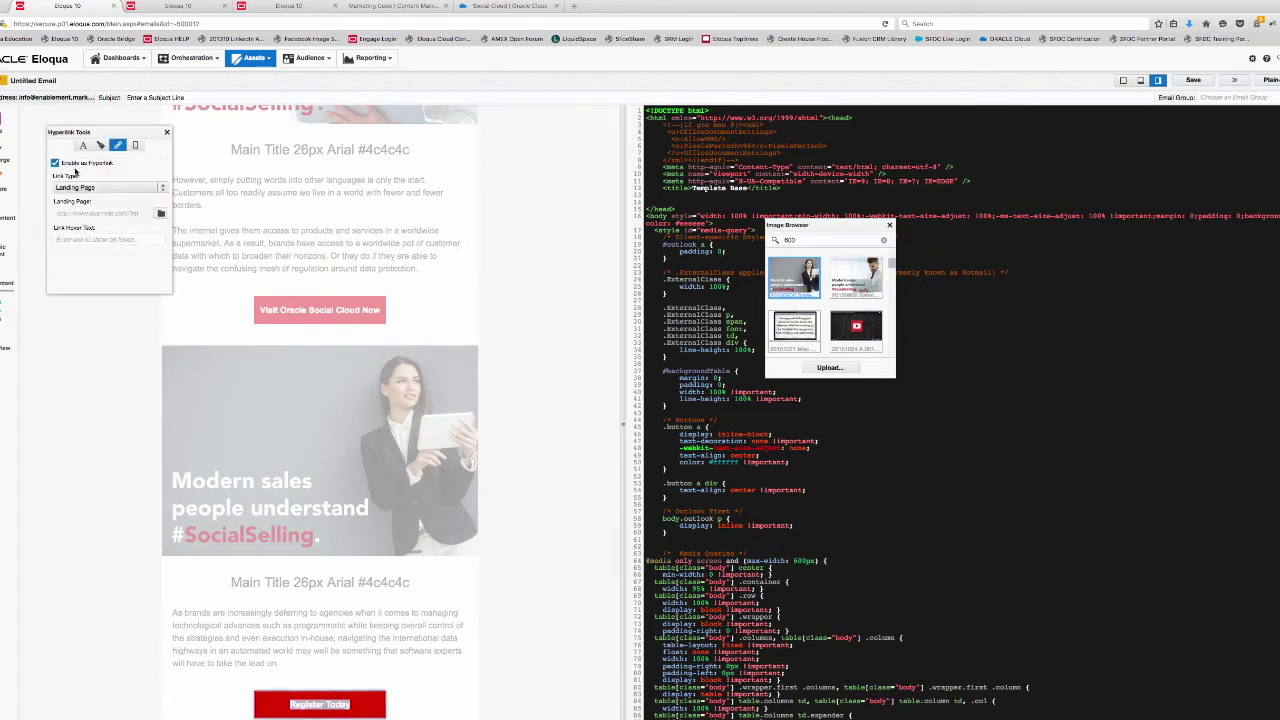
{"action": "left_click", "coordinate": [160, 213]}
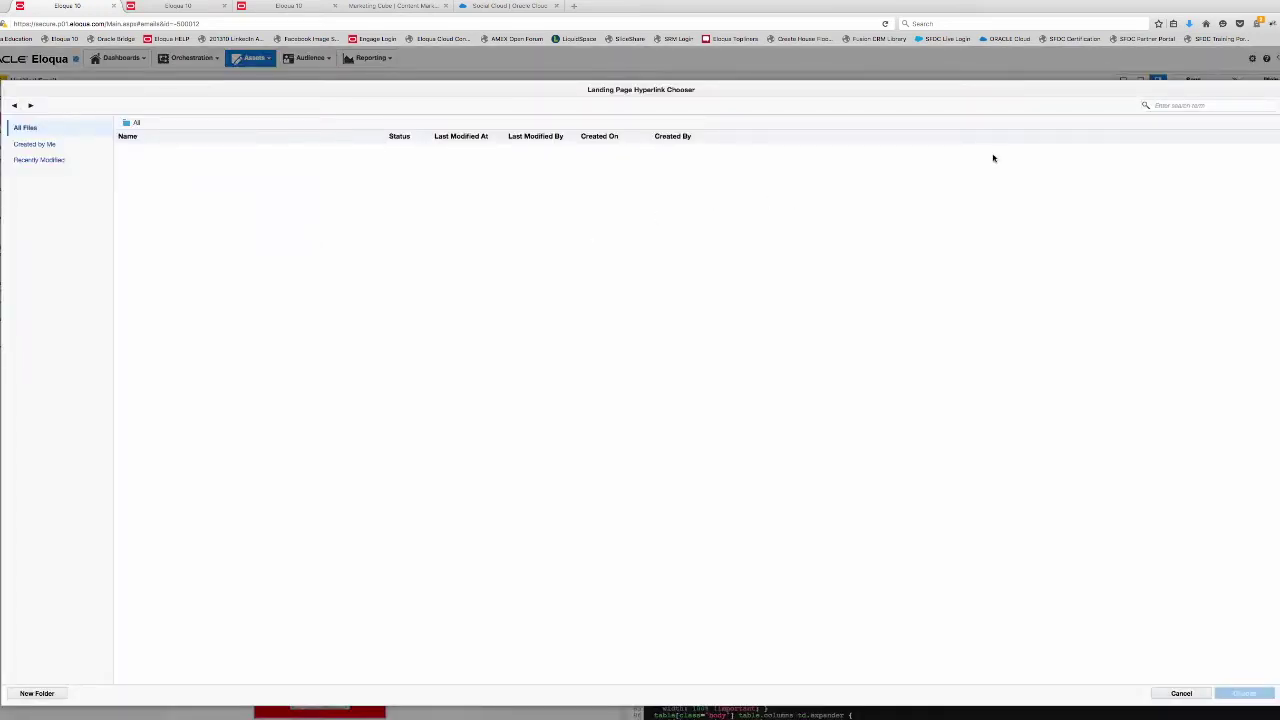
{"action": "left_click", "coordinate": [1197, 106]}
{"action": "type", "text": "2016"}
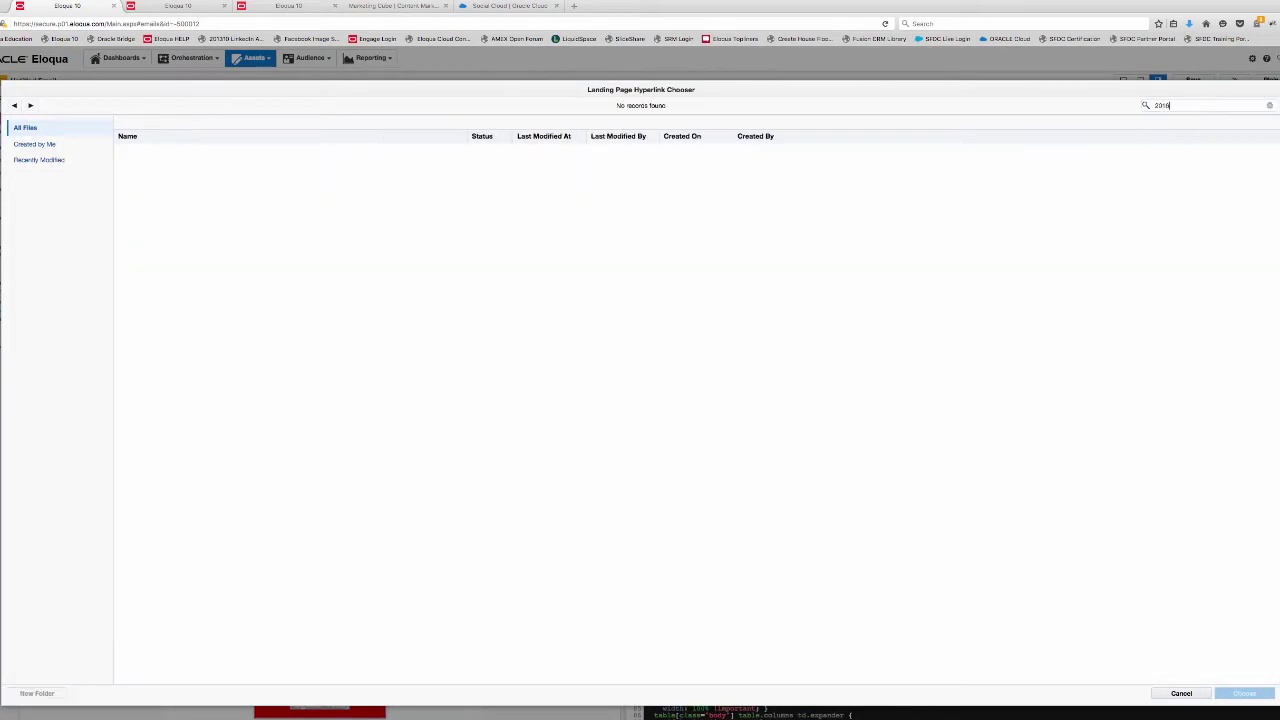
{"action": "type", "text": "09"}
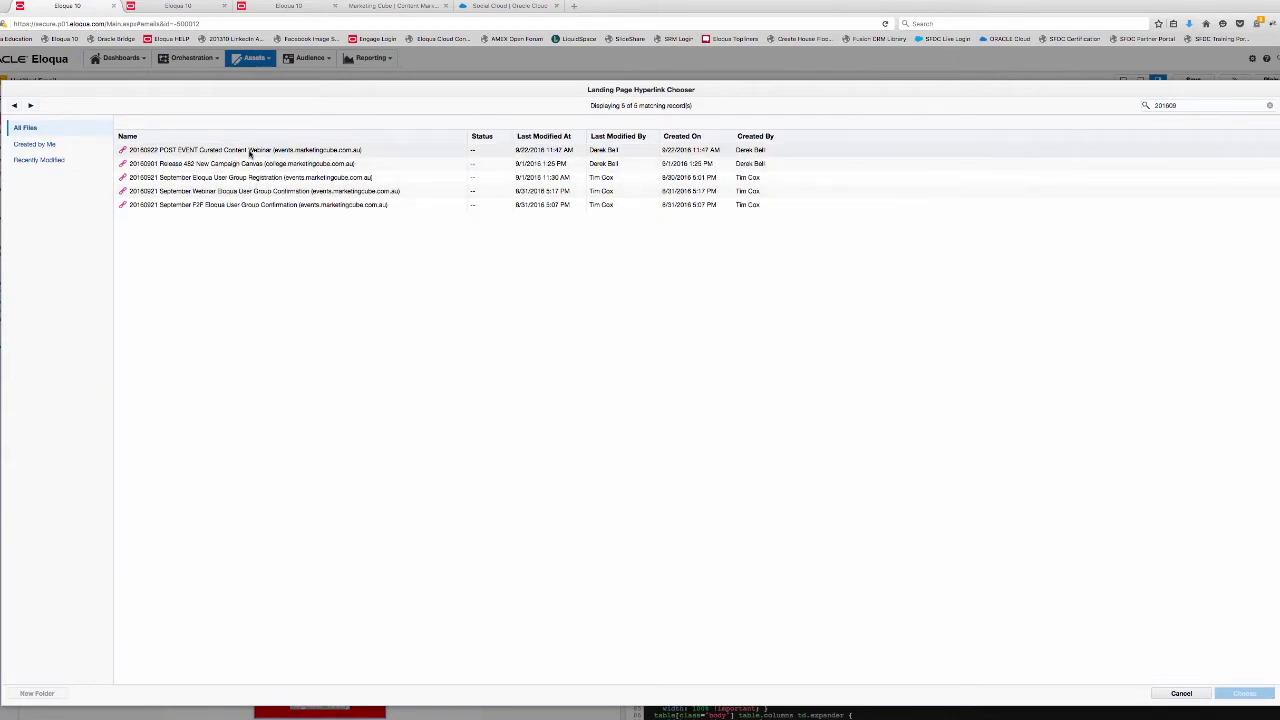
{"action": "double_click", "coordinate": [241, 180]}
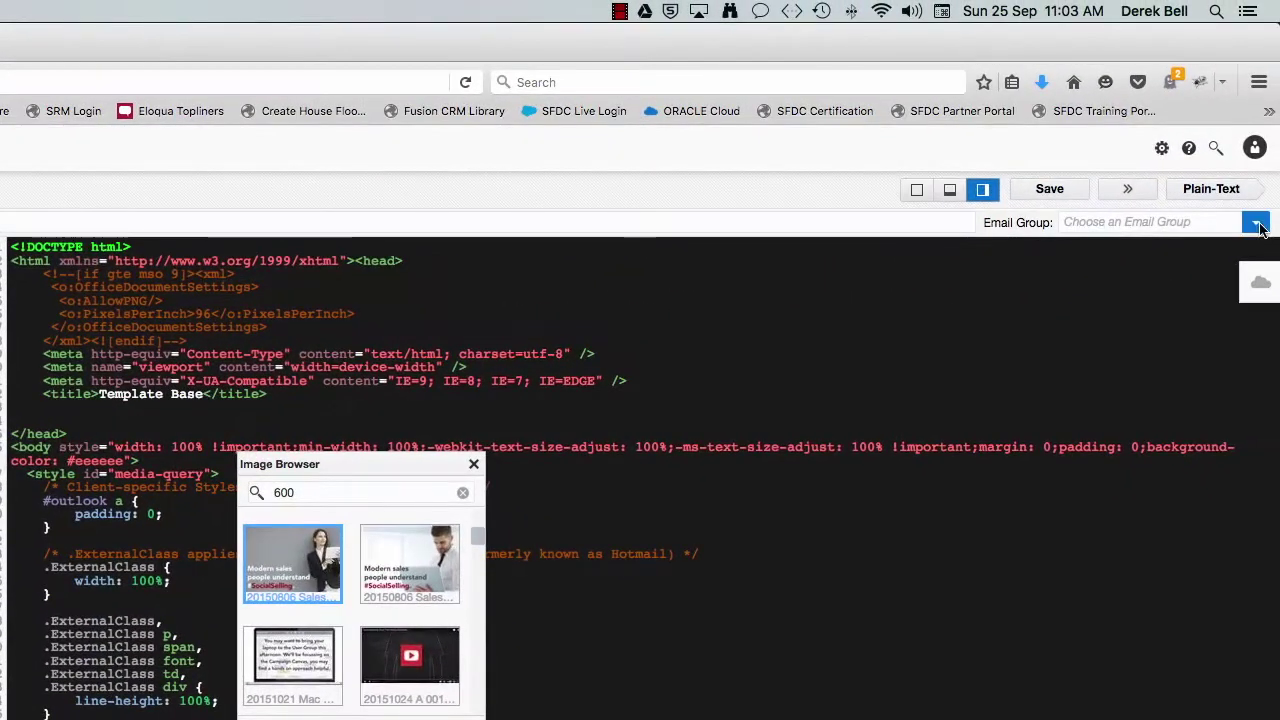
{"action": "left_click", "coordinate": [1250, 97]}
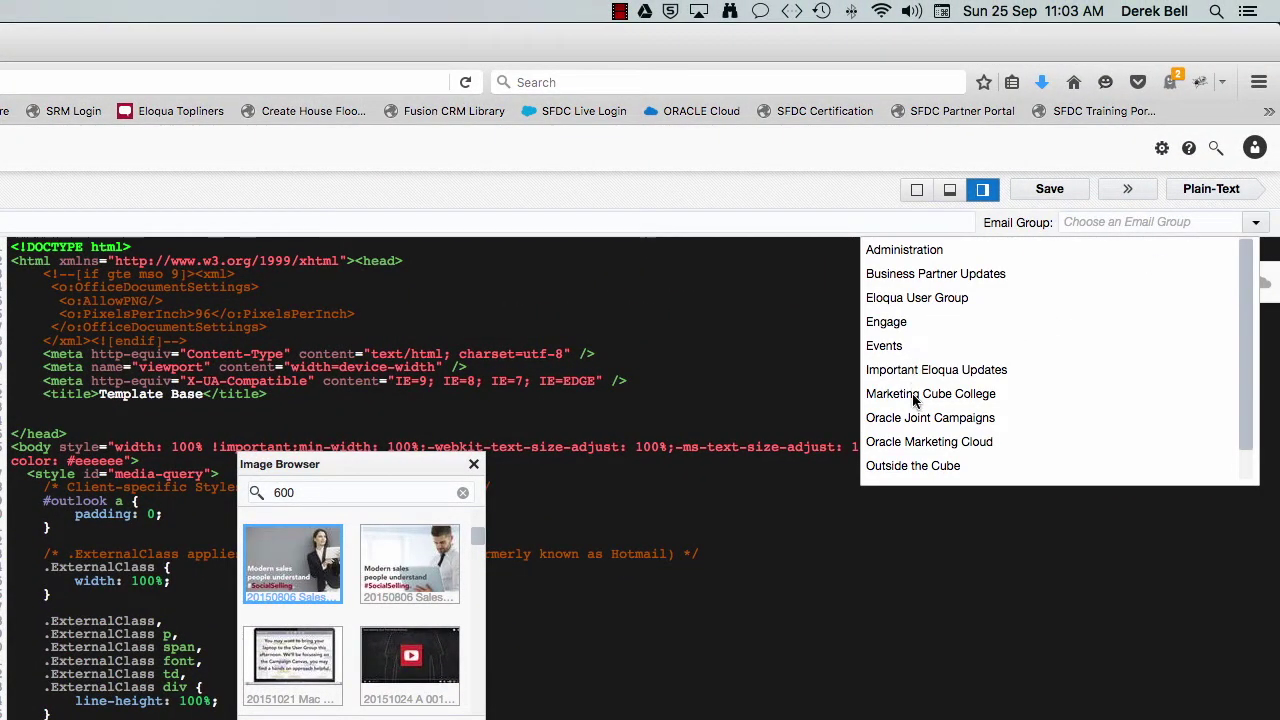
Assign the email to the Outside the Cube group and save it as 'DEMO Outside the Cube' in Outside the Cube Emails.
{"action": "left_click", "coordinate": [908, 465]}
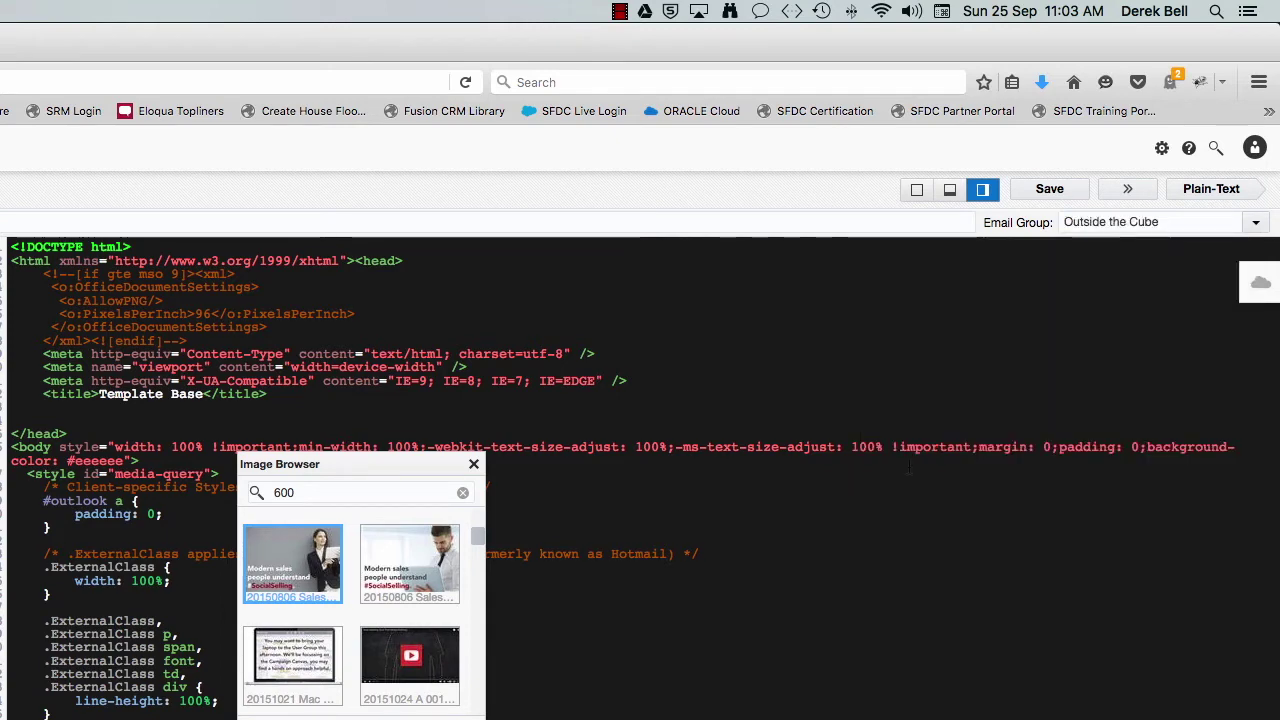
{"action": "left_click", "coordinate": [1052, 189]}
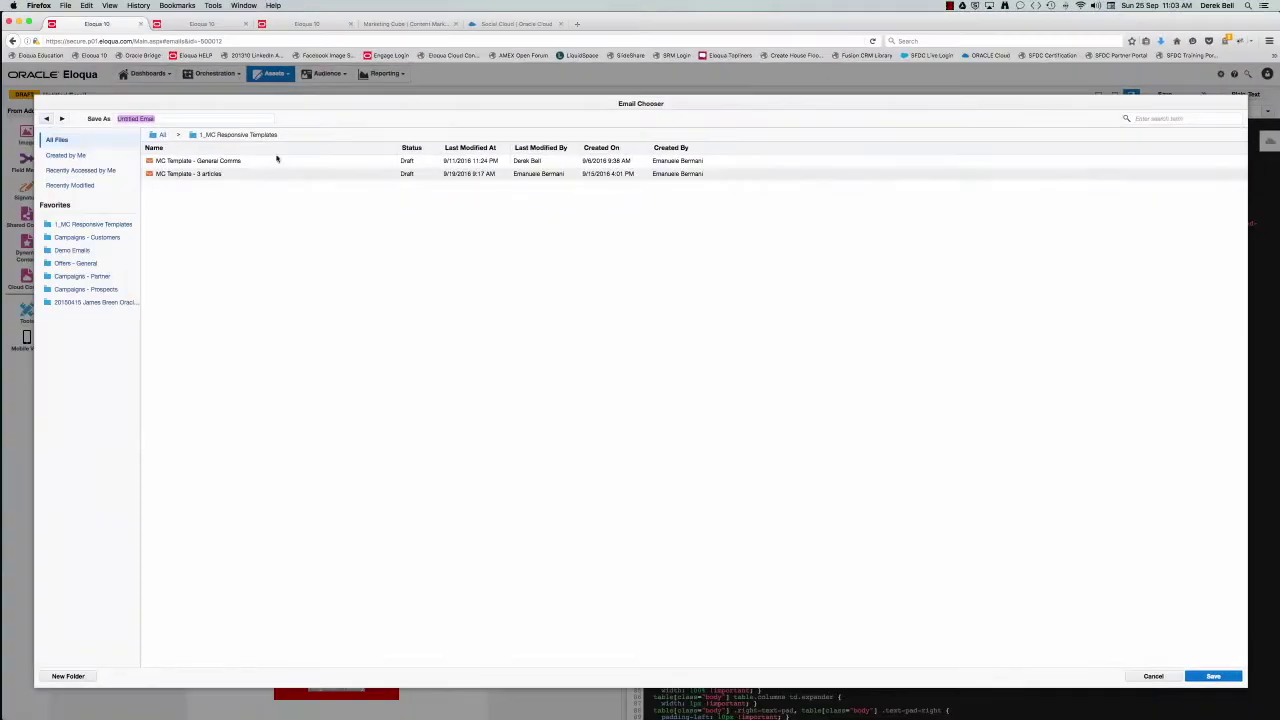
{"action": "left_click", "coordinate": [156, 135]}
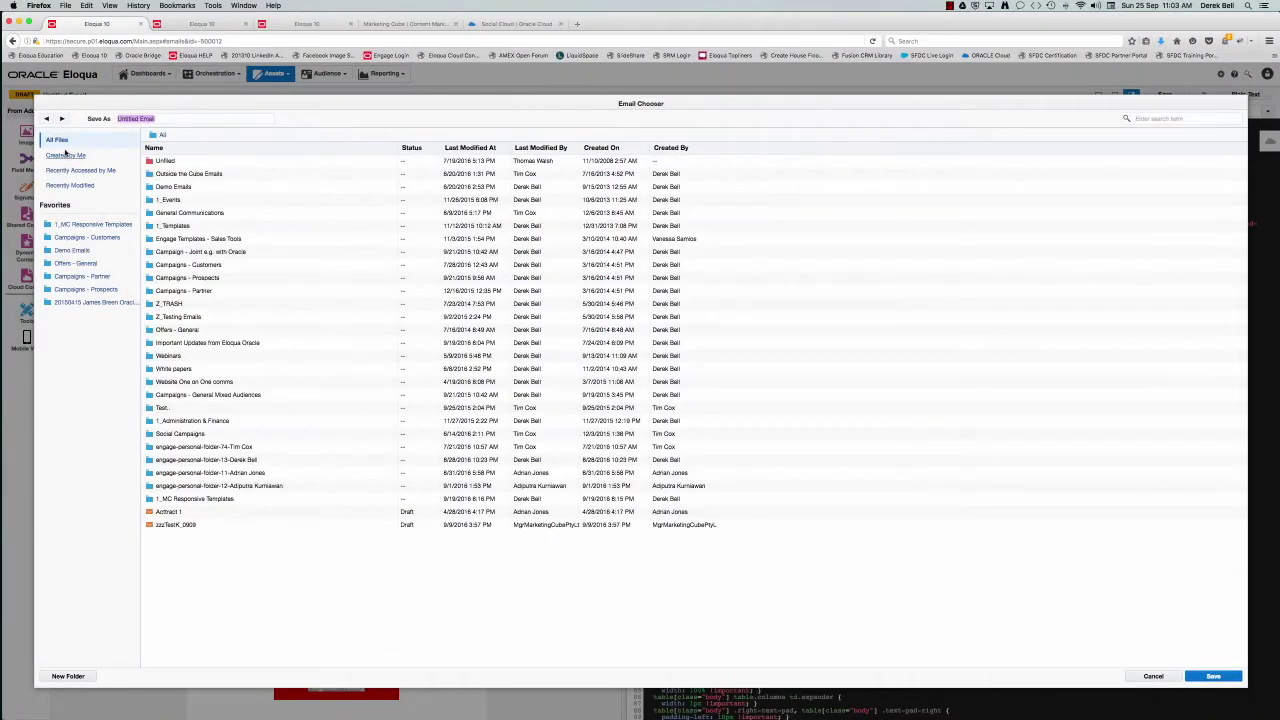
{"action": "double_click", "coordinate": [193, 178]}
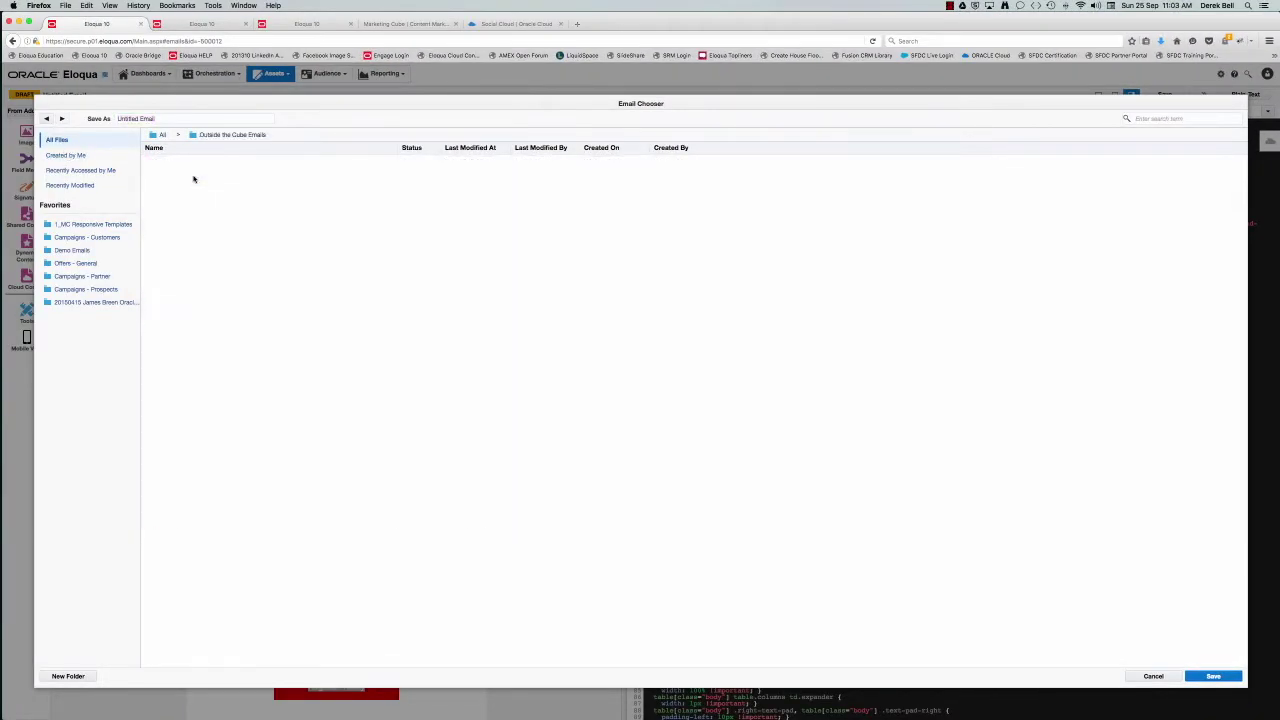
{"action": "triple_click", "coordinate": [167, 117]}
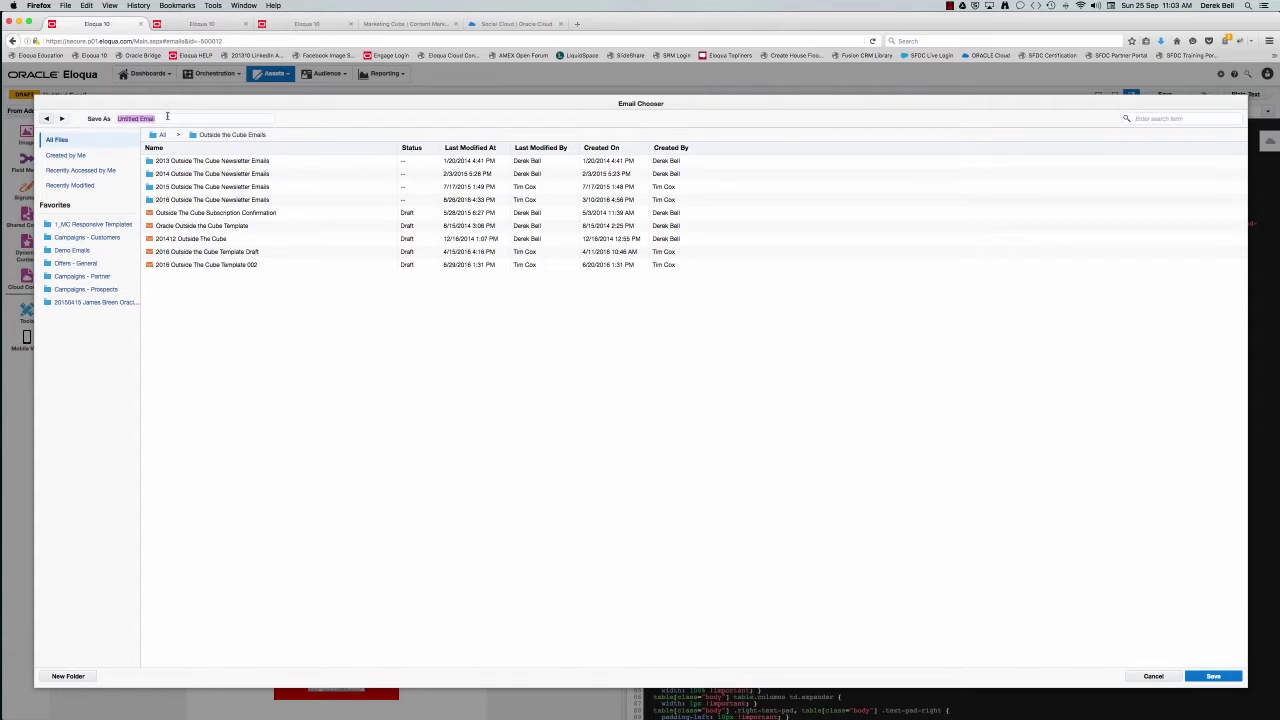
{"action": "type", "text": "DE"}
{"action": "left_click", "coordinate": [162, 118]}
{"action": "key", "text": "BackSpace"}
{"action": "left_click", "coordinate": [1207, 678]}
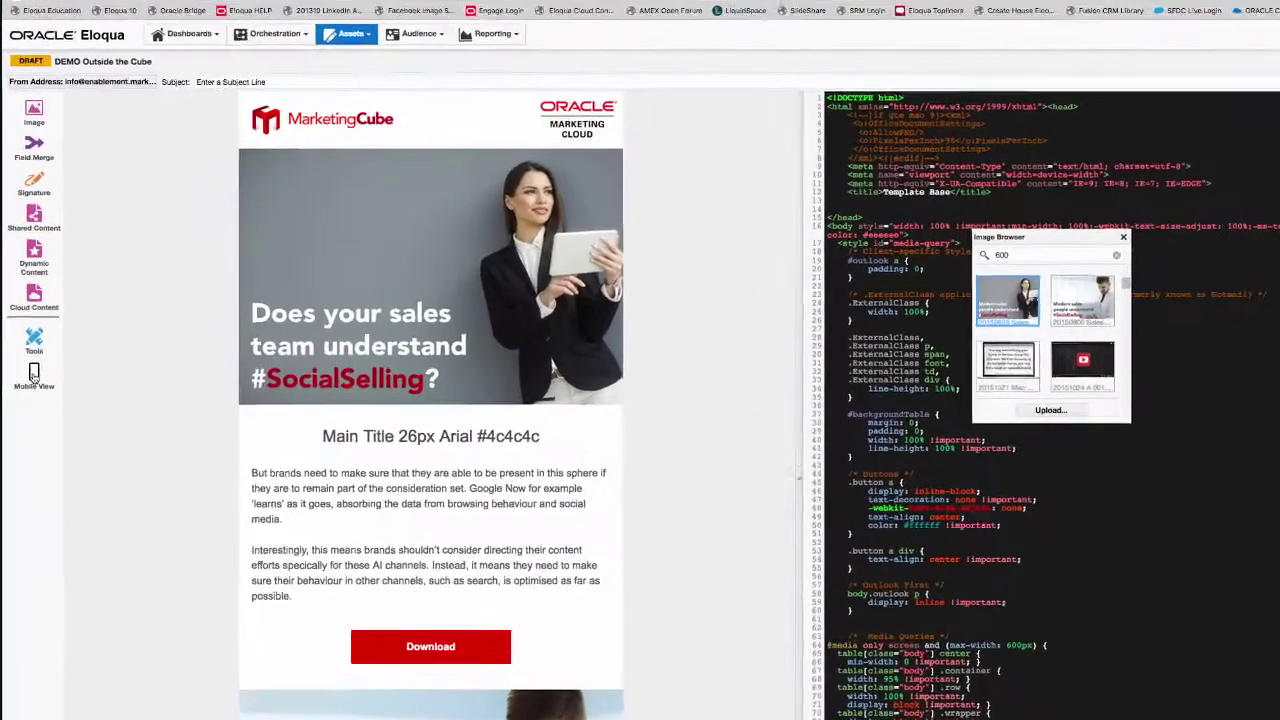
Preview the email on a phone in portrait, then rotated to landscape.
{"action": "left_click", "coordinate": [27, 340]}
{"action": "scroll", "coordinate": [485, 456], "scroll_direction": "down", "scroll_amount": 5}
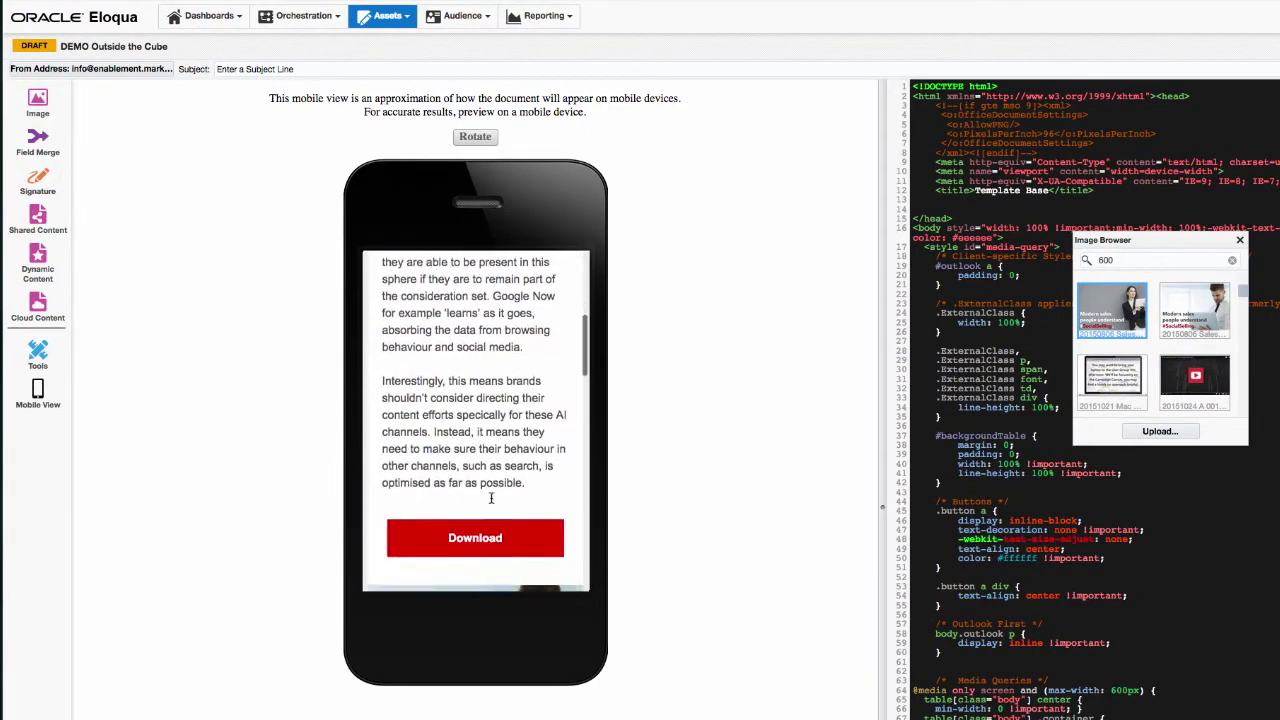
{"action": "scroll", "coordinate": [491, 503], "scroll_direction": "down", "scroll_amount": 10}
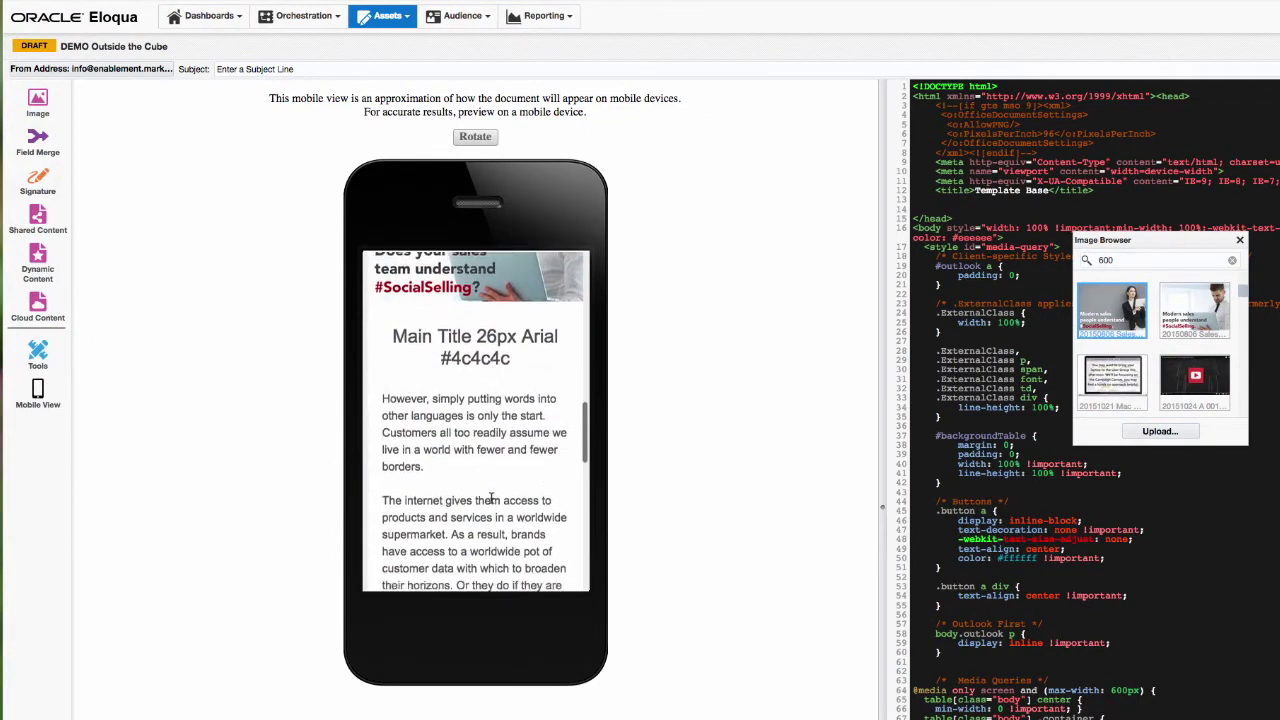
{"action": "scroll", "coordinate": [491, 503], "scroll_direction": "down", "scroll_amount": 10}
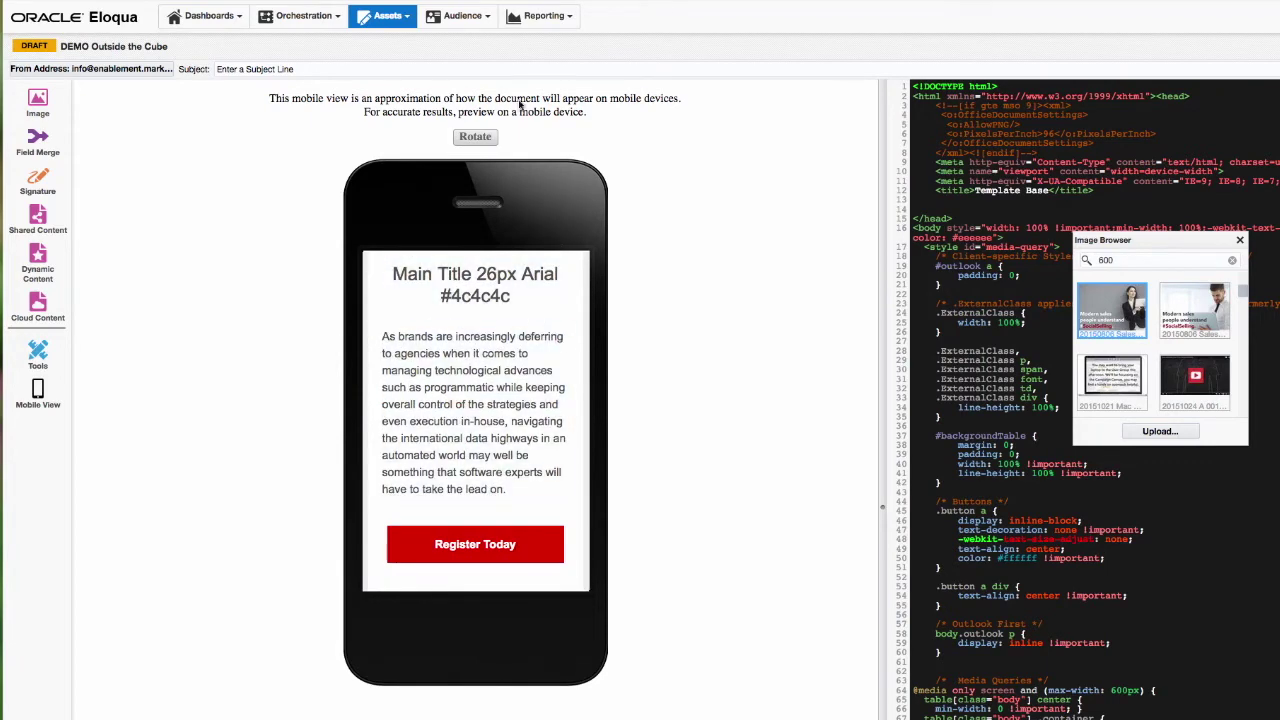
{"action": "left_click", "coordinate": [475, 136]}
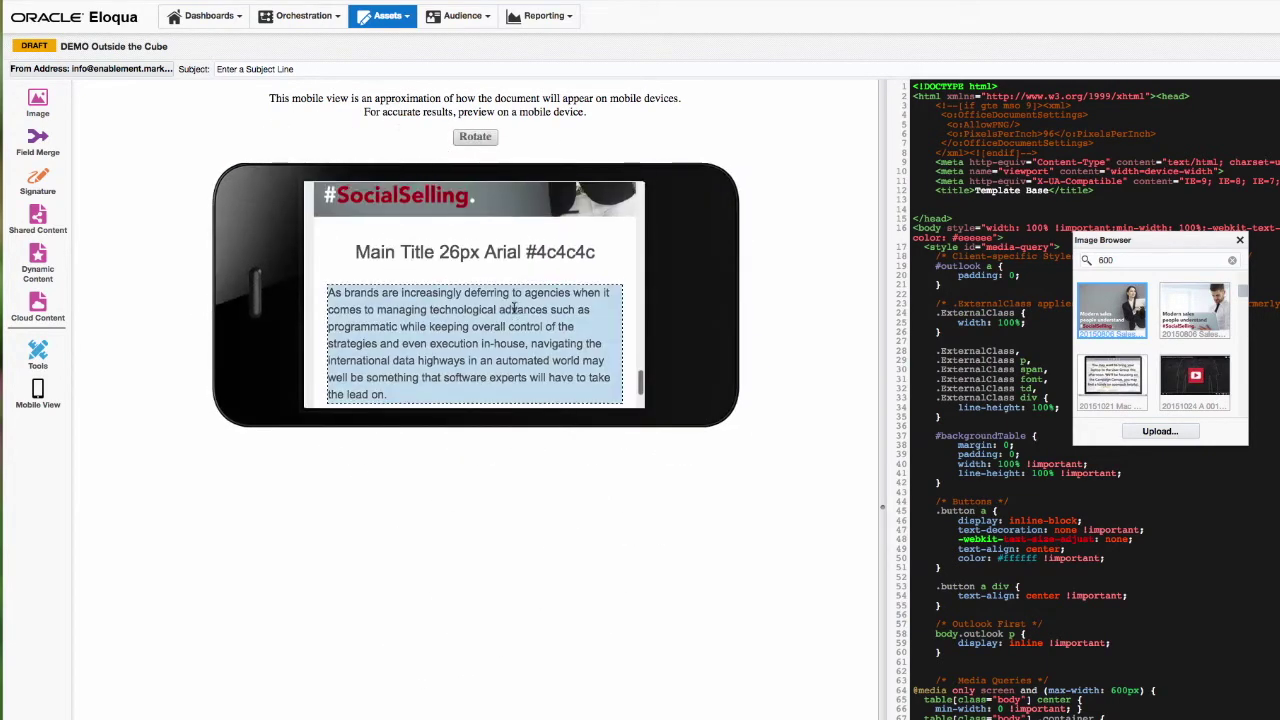
{"action": "scroll", "coordinate": [514, 313], "scroll_direction": "down", "scroll_amount": 5}
{"action": "scroll", "coordinate": [514, 313], "scroll_direction": "down", "scroll_amount": 3}
{"action": "scroll", "coordinate": [513, 306], "scroll_direction": "up", "scroll_amount": 8}
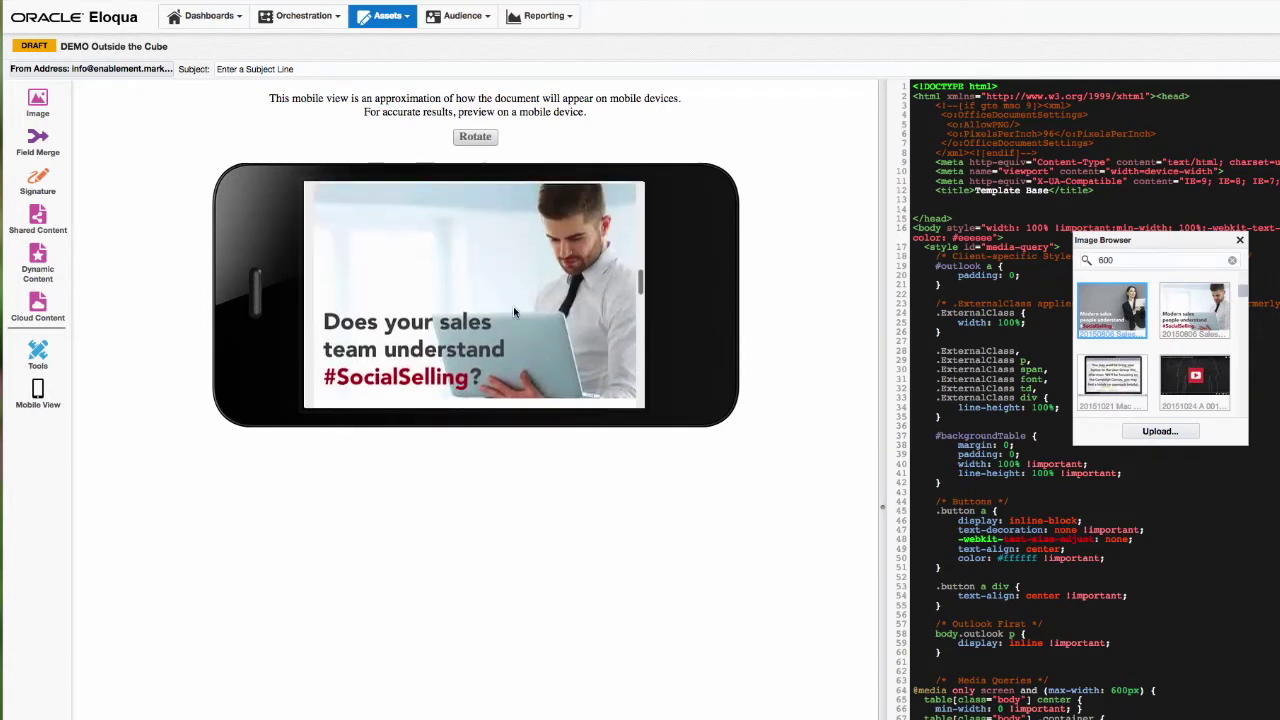
{"action": "scroll", "coordinate": [513, 306], "scroll_direction": "down", "scroll_amount": 12}
{"action": "scroll", "coordinate": [513, 306], "scroll_direction": "up", "scroll_amount": 6}
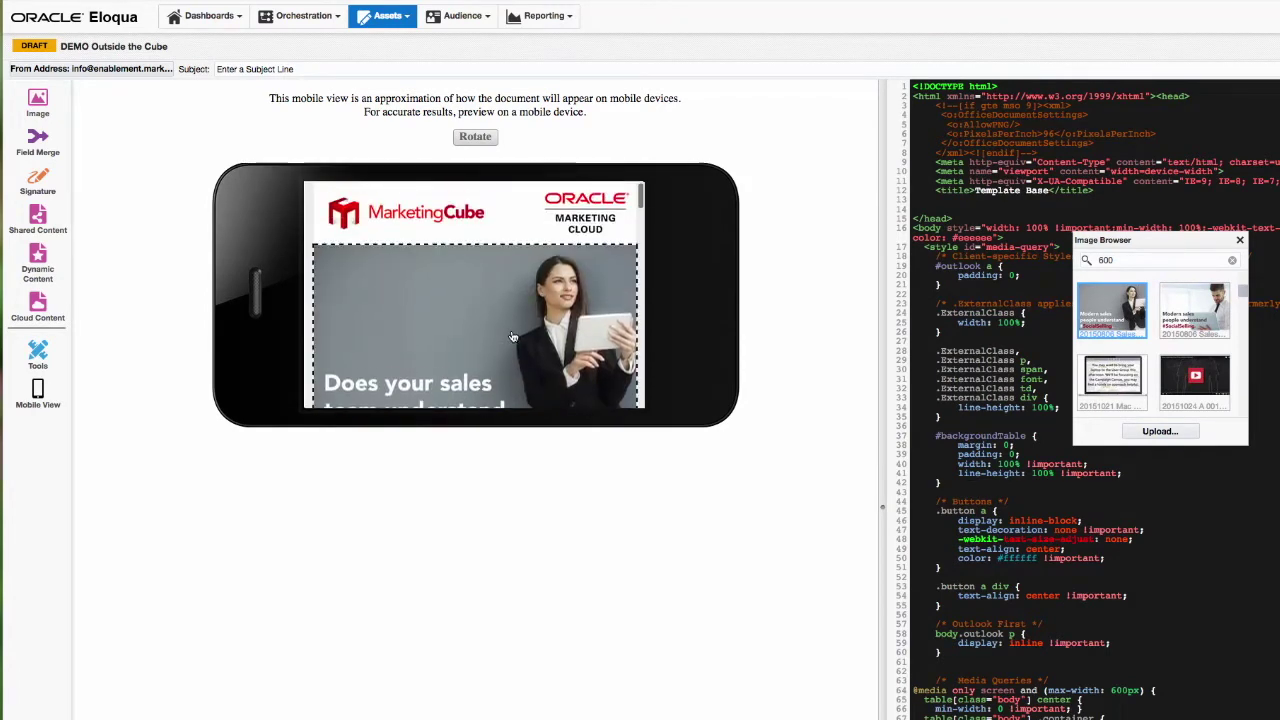
Return to the full desktop layout and scroll through the email.
{"action": "left_click", "coordinate": [38, 390]}
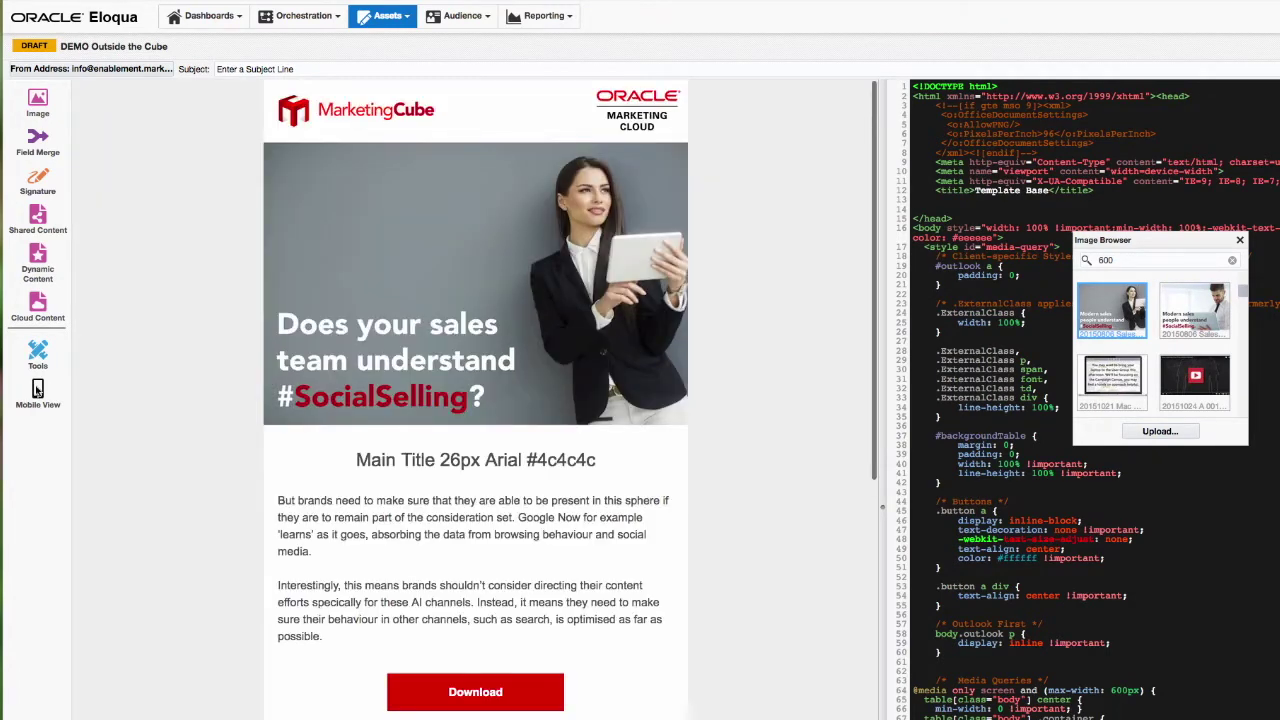
{"action": "scroll", "coordinate": [721, 533], "scroll_direction": "down", "scroll_amount": 7}
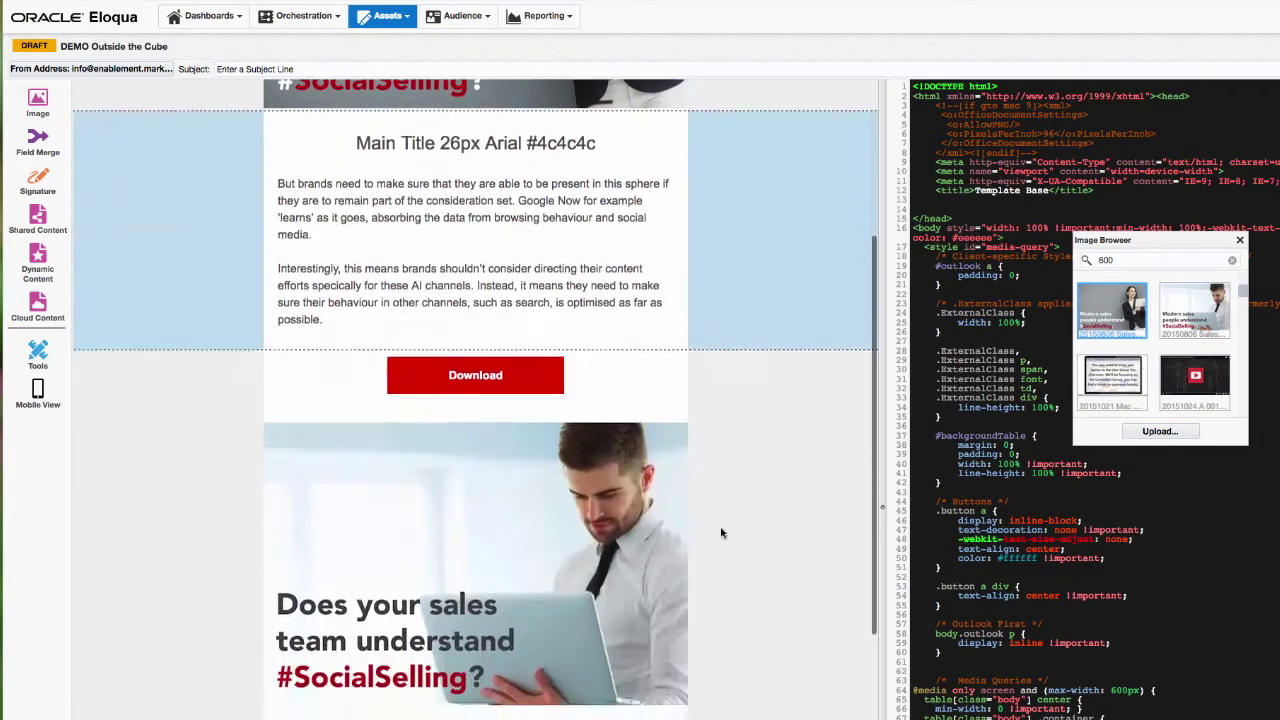
{"action": "scroll", "coordinate": [721, 533], "scroll_direction": "down", "scroll_amount": 7}
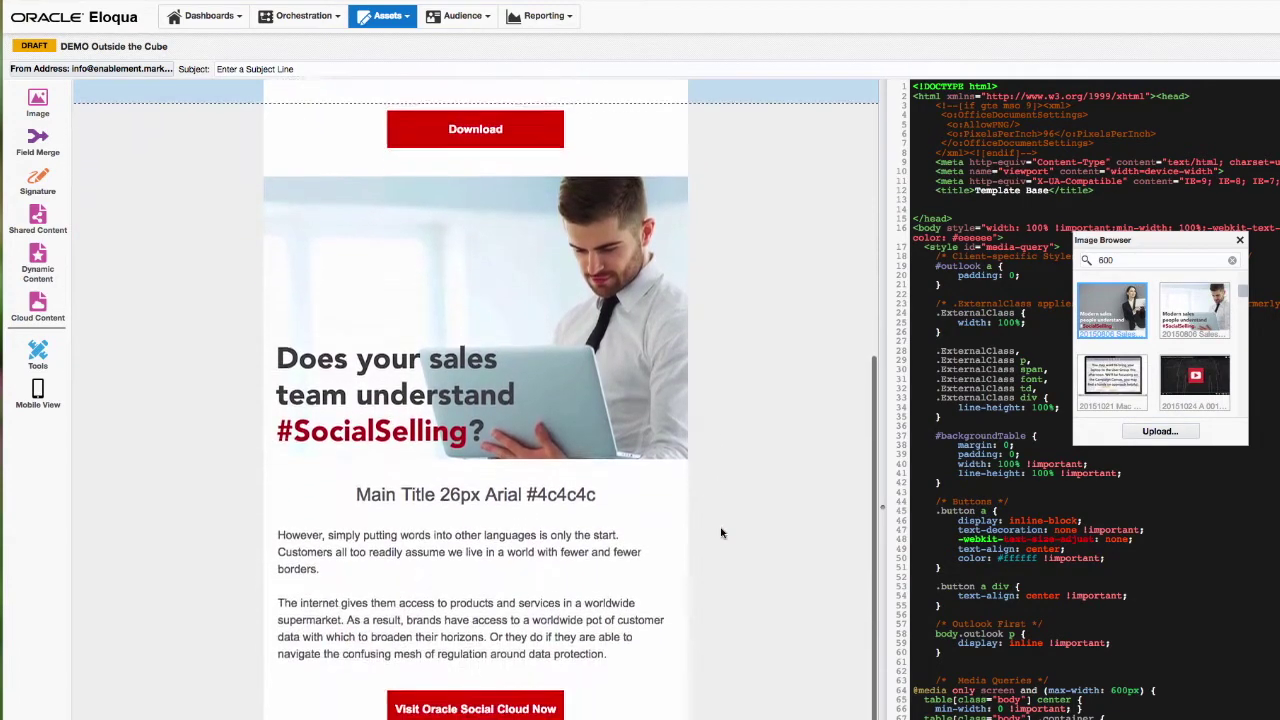
{"action": "scroll", "coordinate": [721, 533], "scroll_direction": "down", "scroll_amount": 1}
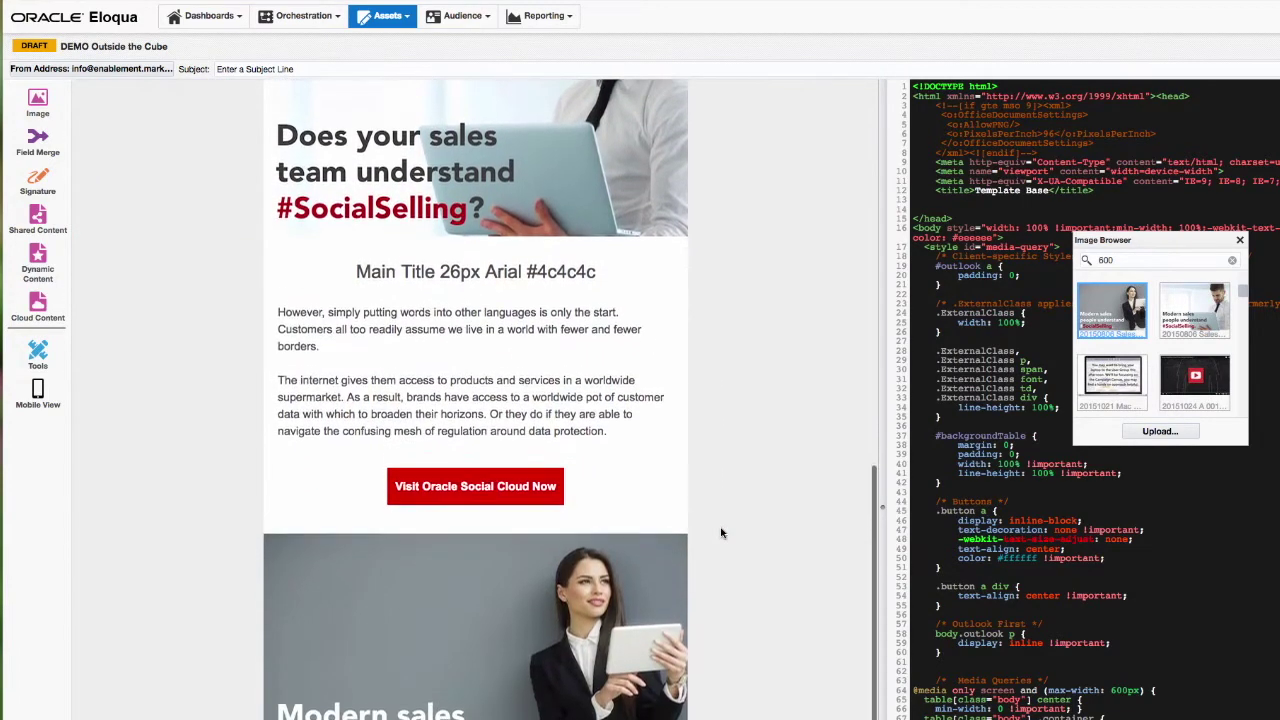
{"action": "scroll", "coordinate": [721, 533], "scroll_direction": "up", "scroll_amount": 2}
{"action": "scroll", "coordinate": [721, 533], "scroll_direction": "up", "scroll_amount": 14}
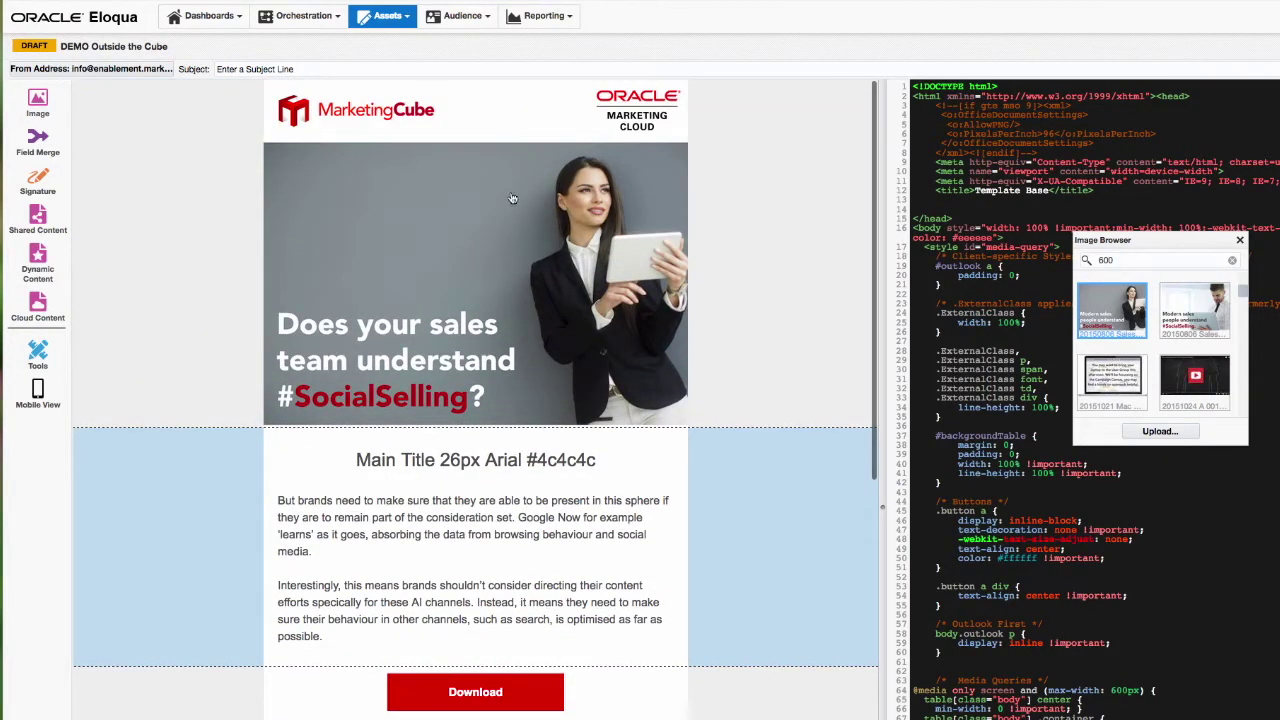
Clear the subject line and open the Field Merge browser, searching for 'first'.
{"action": "left_click", "coordinate": [289, 70]}
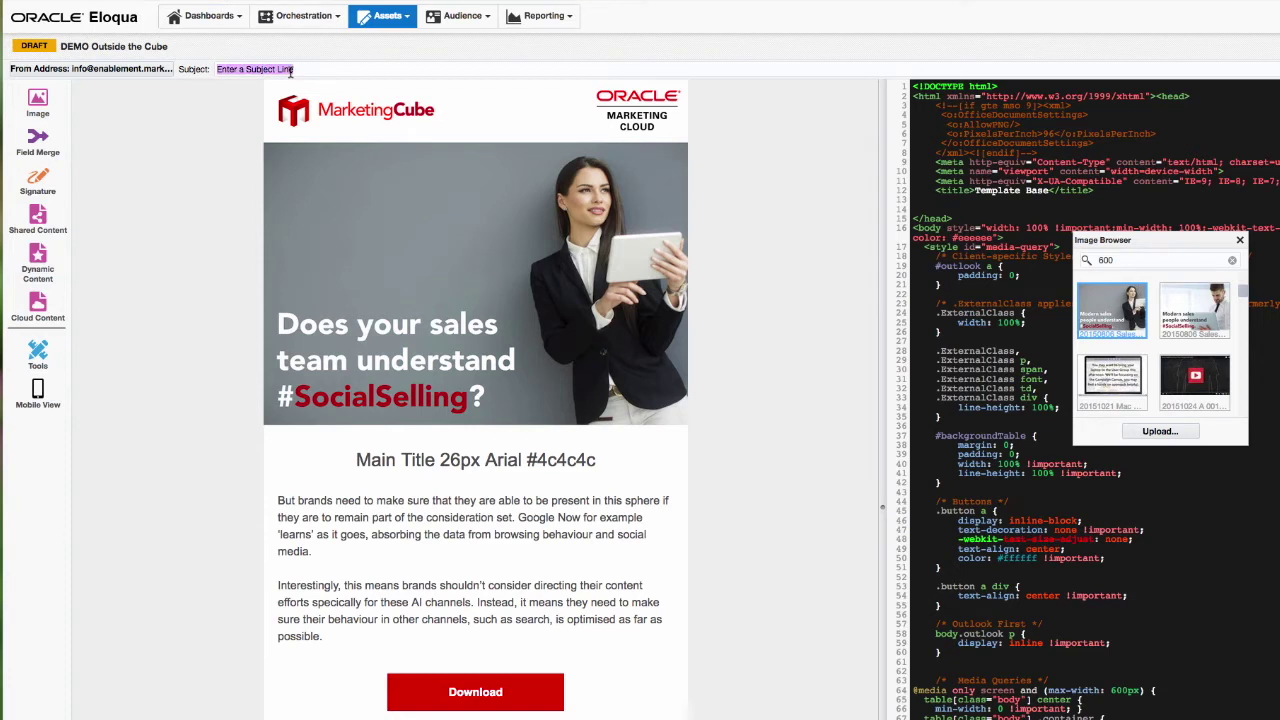
{"action": "key", "text": "BackSpace"}
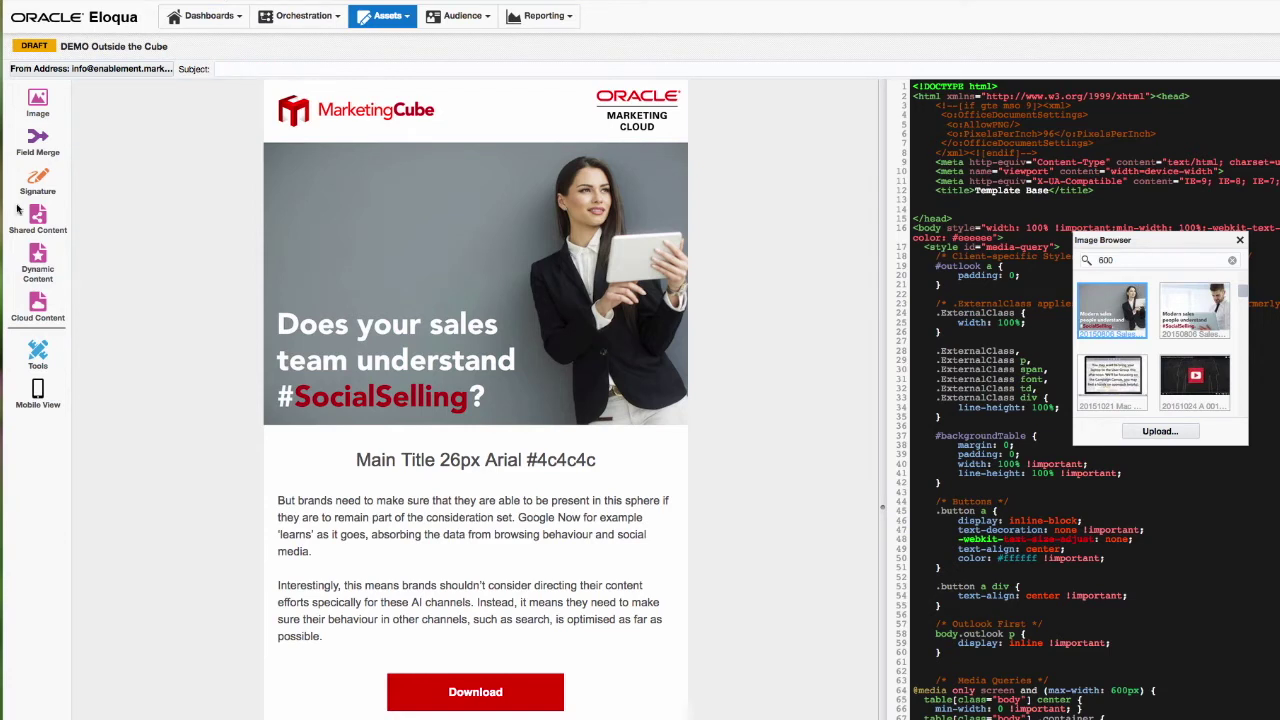
{"action": "left_click", "coordinate": [38, 355]}
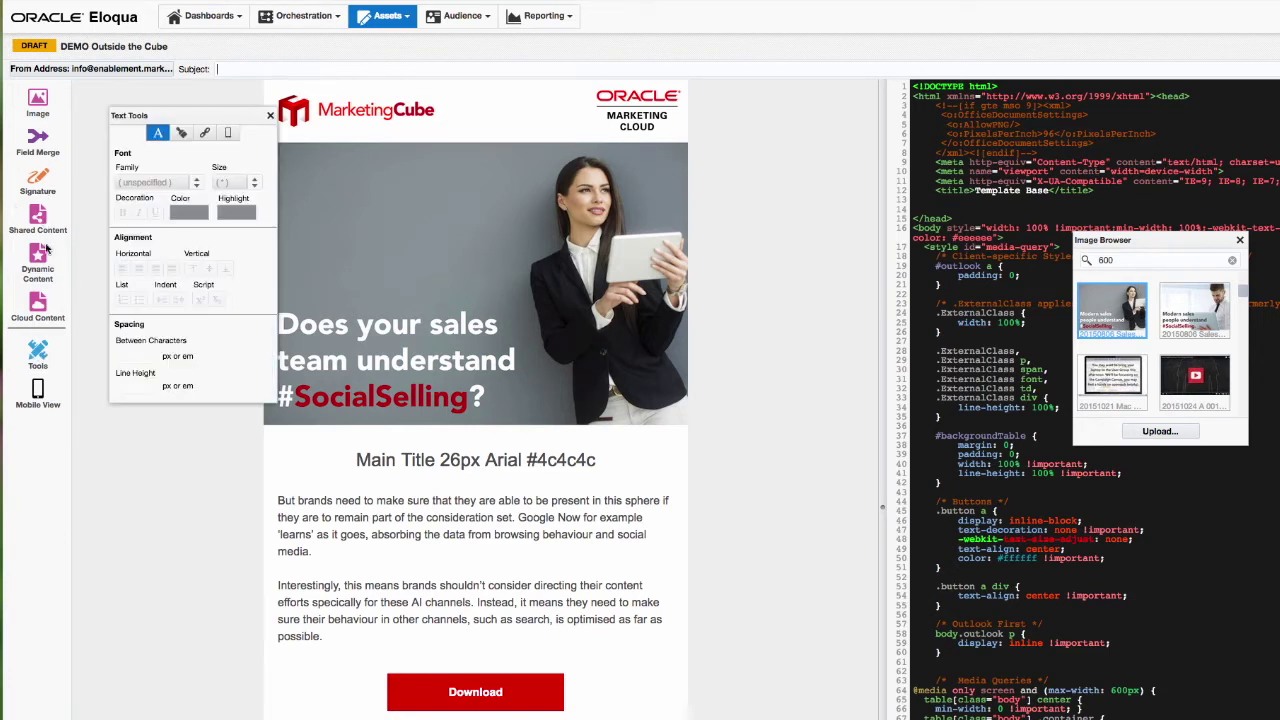
{"action": "left_click", "coordinate": [40, 145]}
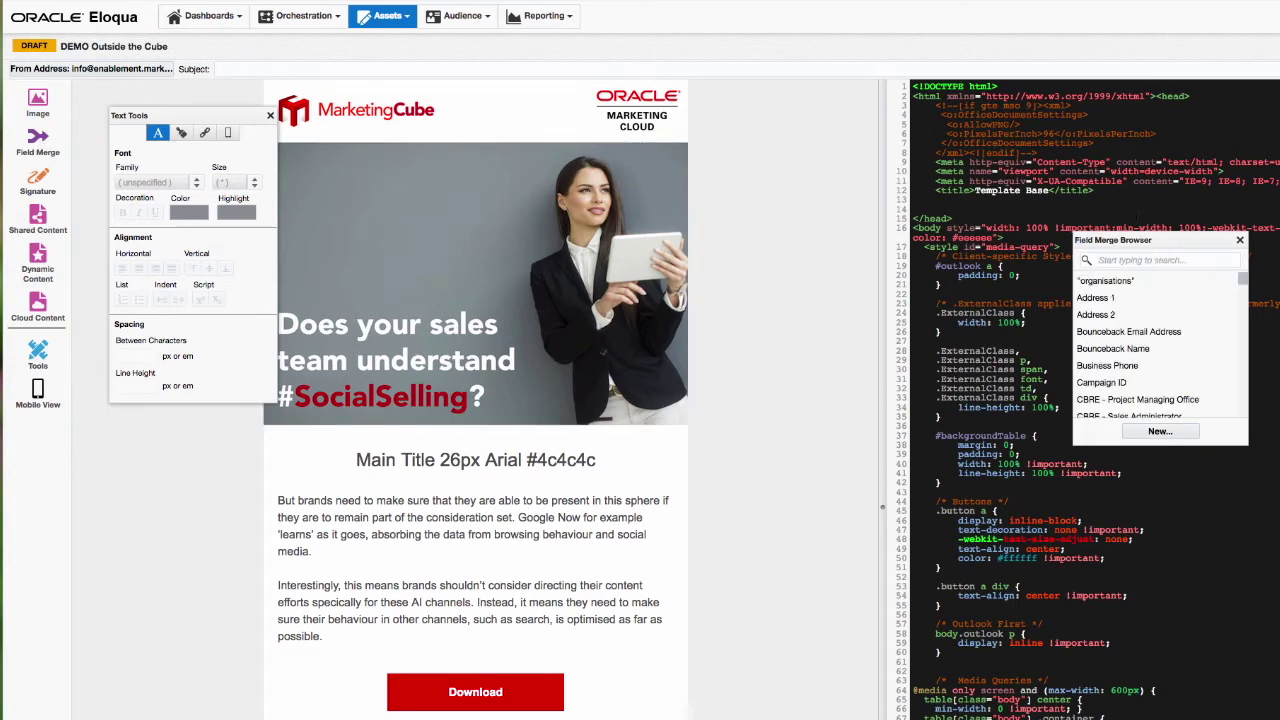
{"action": "left_click_drag", "start_coordinate": [1125, 245], "coordinate": [450, 100]}
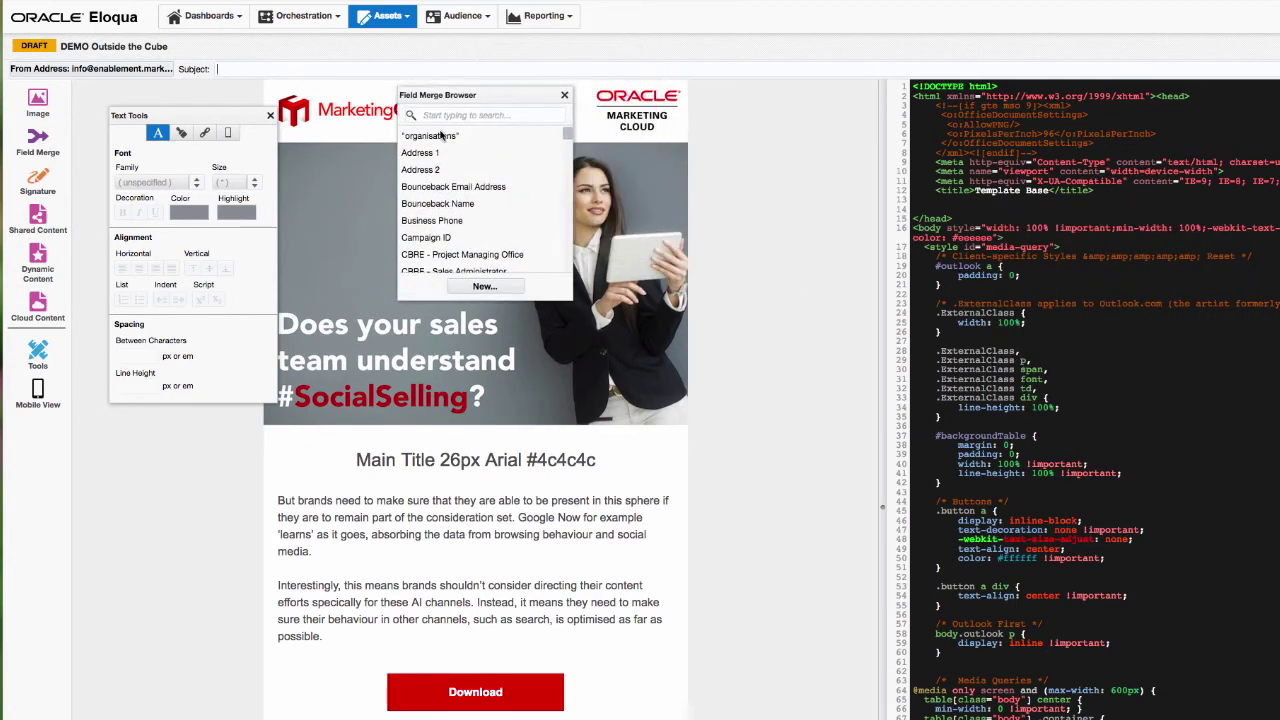
{"action": "left_click", "coordinate": [437, 116]}
{"action": "type", "text": "fir"}
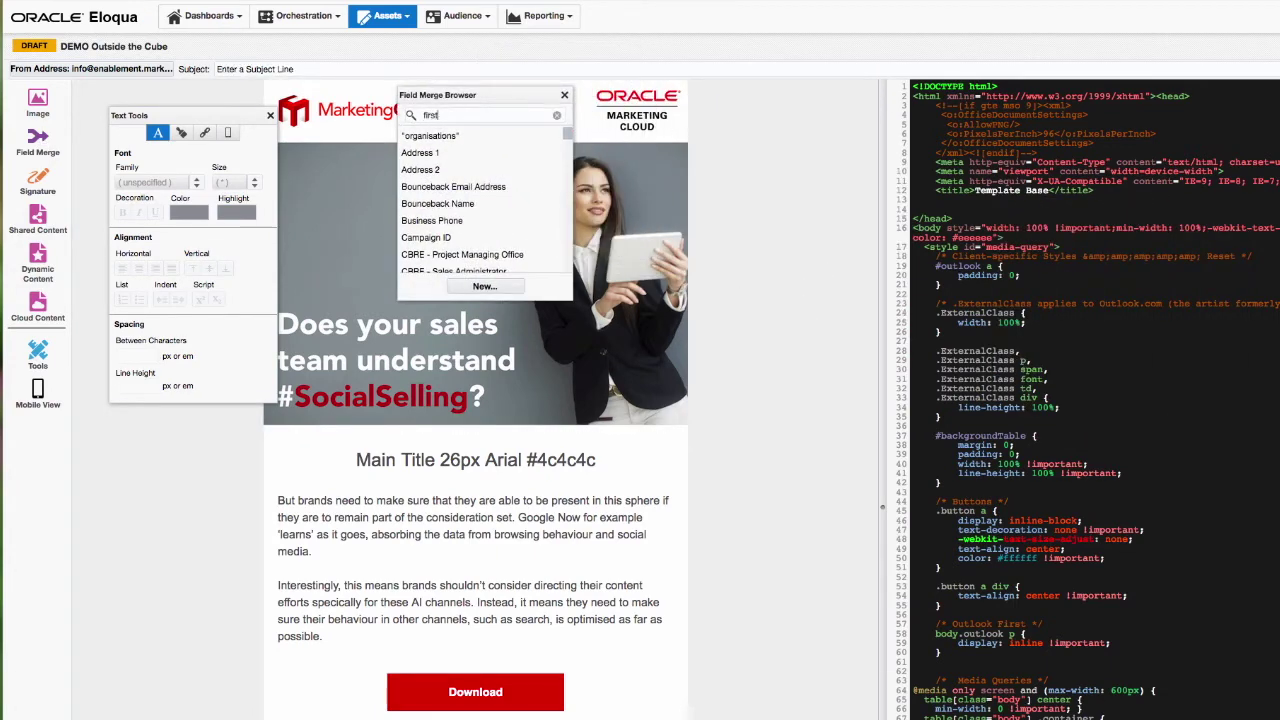
{"action": "type", "text": "st"}
Build the subject 'First_Name1, is Company_LC1 Social Selling?' with First Name and Company LC merges.
{"action": "left_click_drag", "start_coordinate": [422, 152], "coordinate": [224, 68]}
{"action": "key", "text": "BackSpace"}
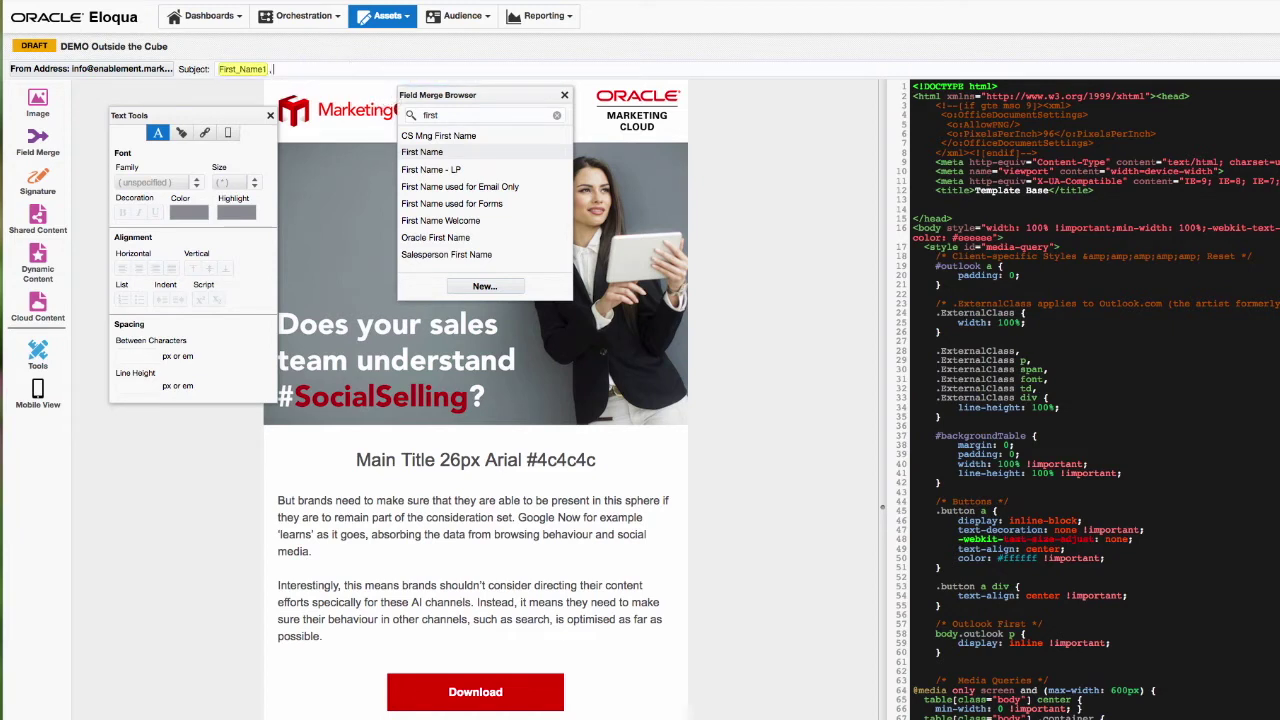
{"action": "double_click", "coordinate": [448, 116]}
{"action": "left_click_drag", "start_coordinate": [456, 152], "coordinate": [329, 68]}
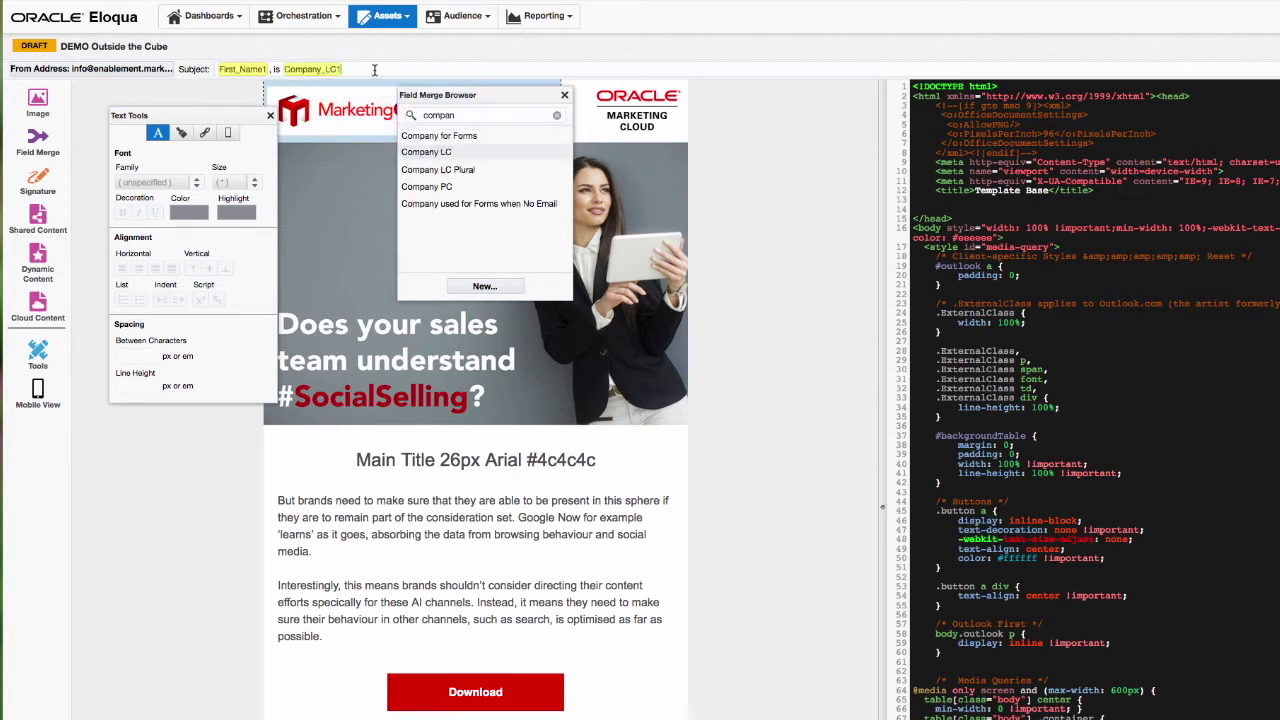
{"action": "type", "text": "Social Selling?"}
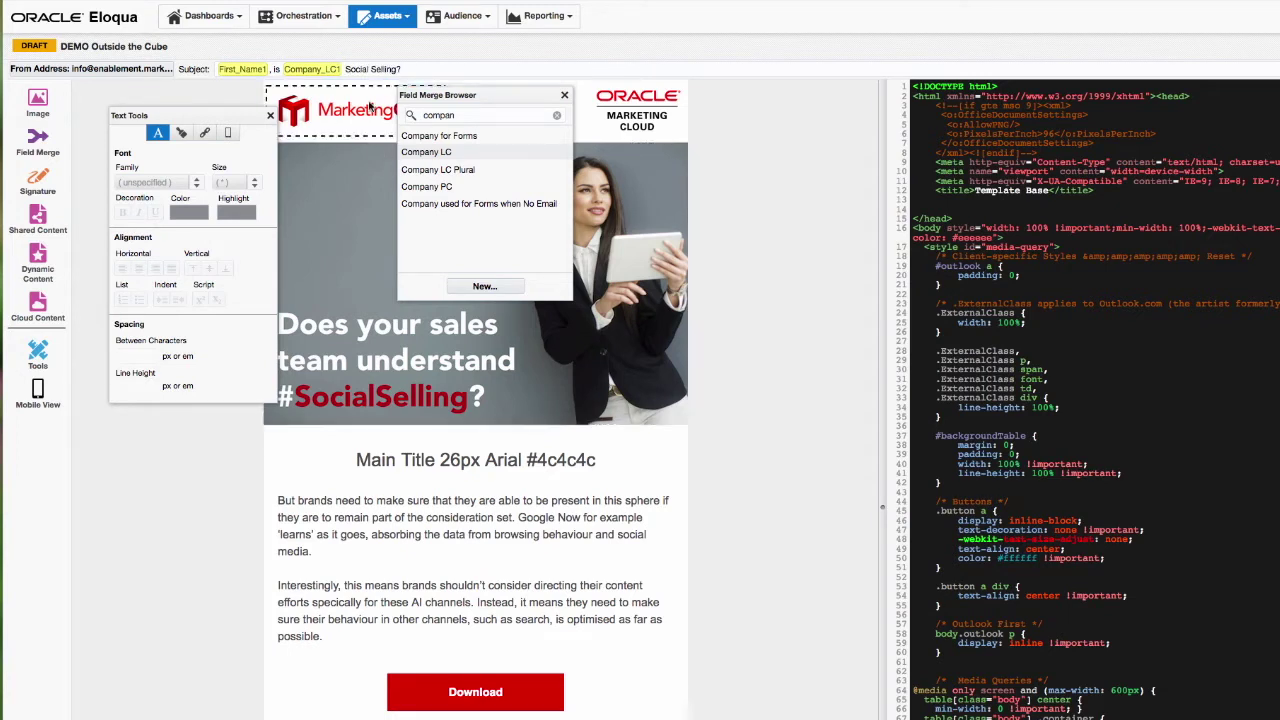
{"action": "left_click_drag", "start_coordinate": [491, 100], "coordinate": [797, 483]}
Add a 'Good Morning' line above the first body text block.
{"action": "left_click", "coordinate": [352, 515]}
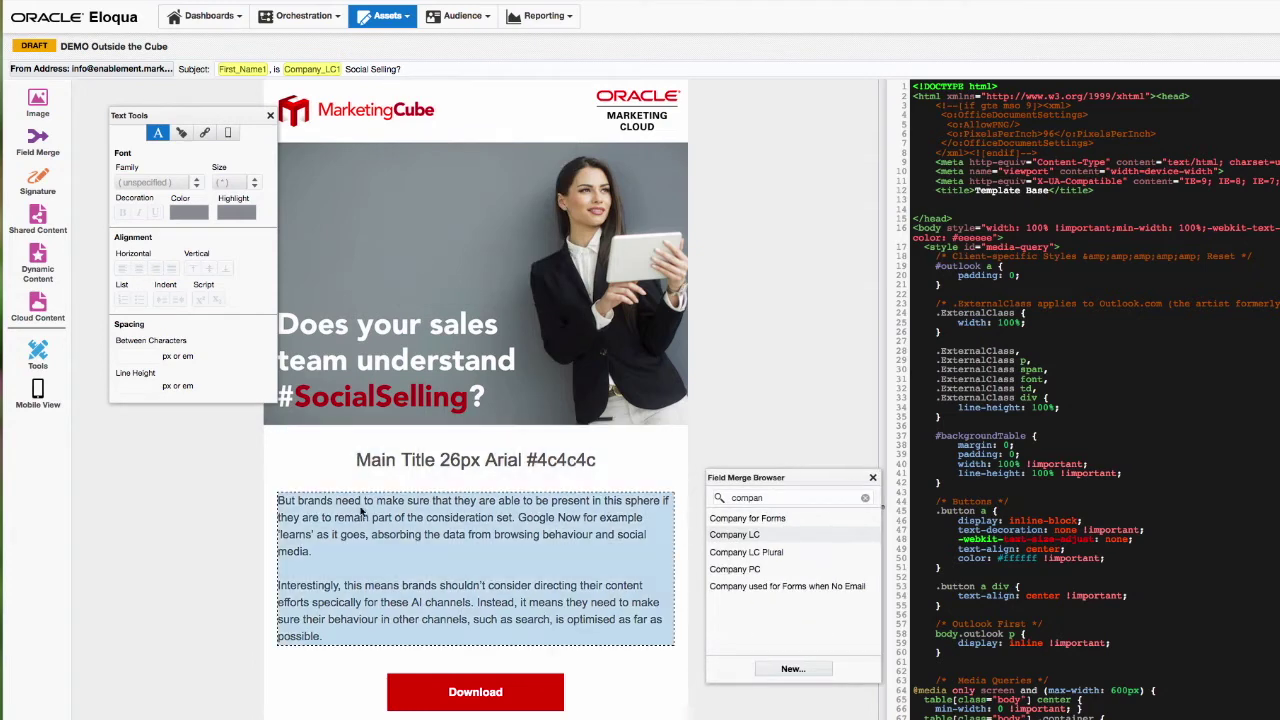
{"action": "double_click", "coordinate": [352, 515]}
{"action": "left_click", "coordinate": [287, 500]}
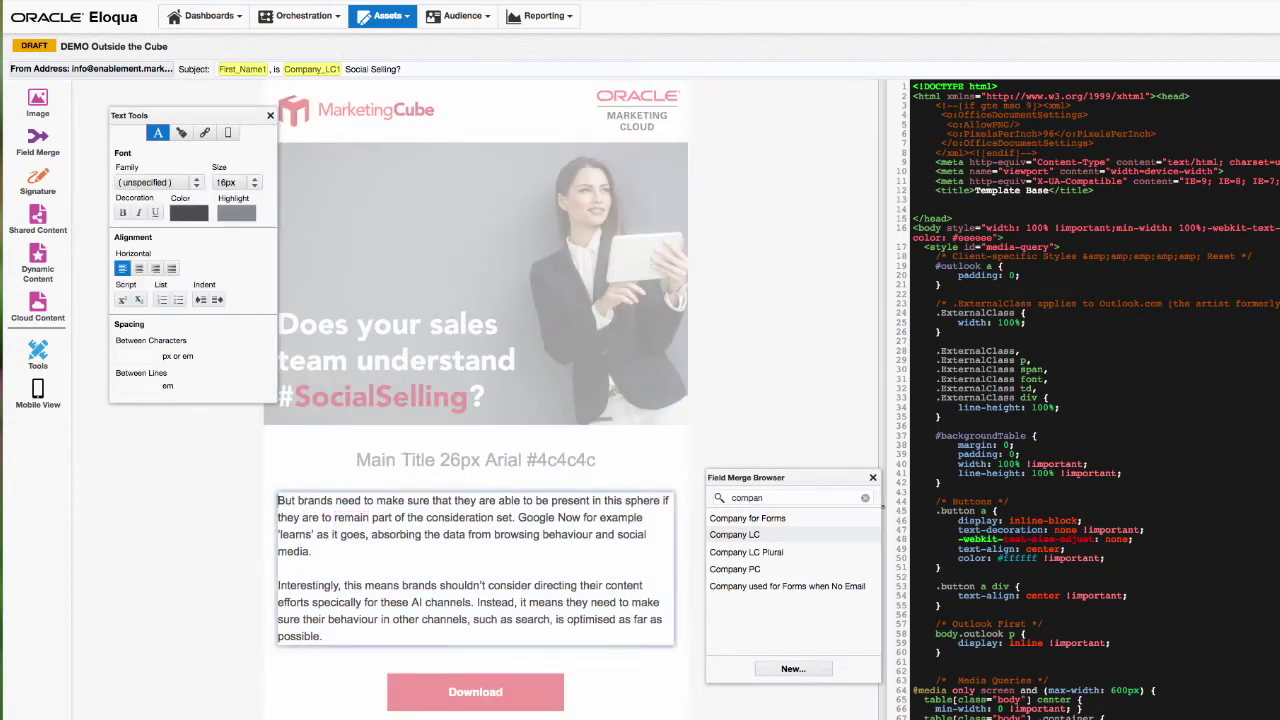
{"action": "key", "text": "Return"}
{"action": "key", "text": "Return"}
{"action": "key", "text": "Up"}
{"action": "key", "text": "Up"}
{"action": "type", "text": "Good Morning"}
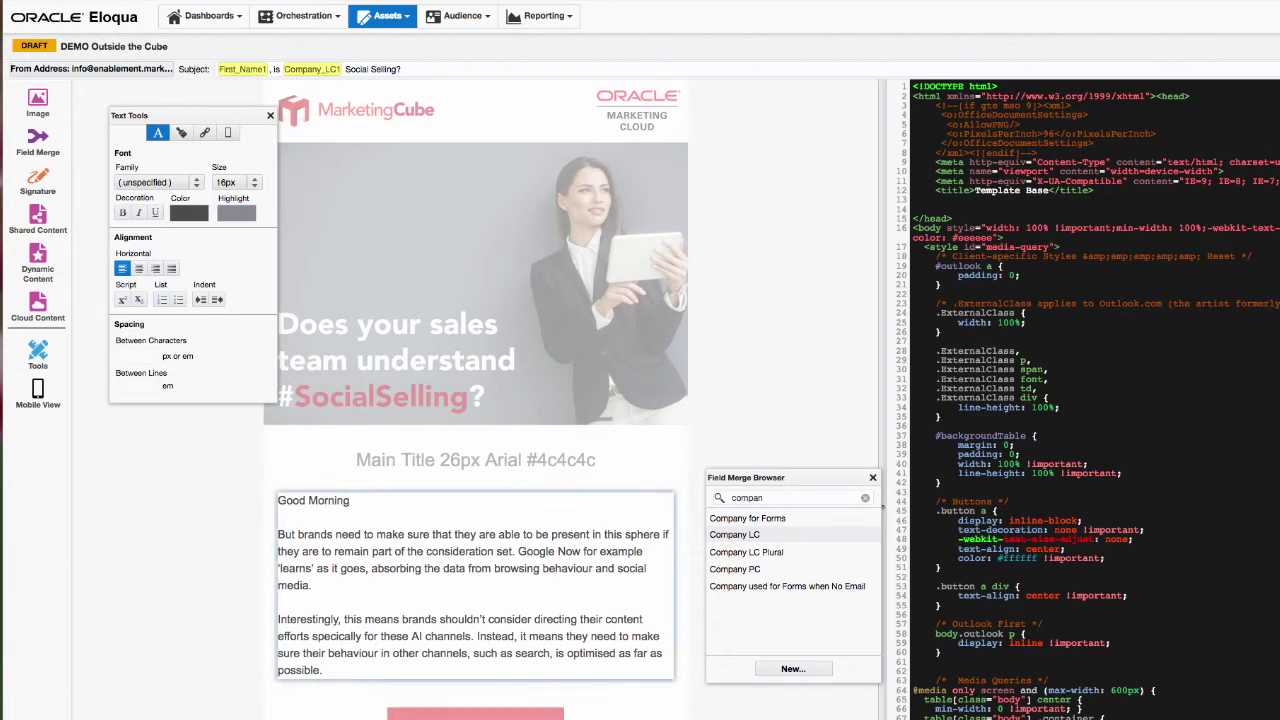
Insert the First Name merge field right after 'Good Morning'.
{"action": "double_click", "coordinate": [748, 497]}
{"action": "type", "text": "f"}
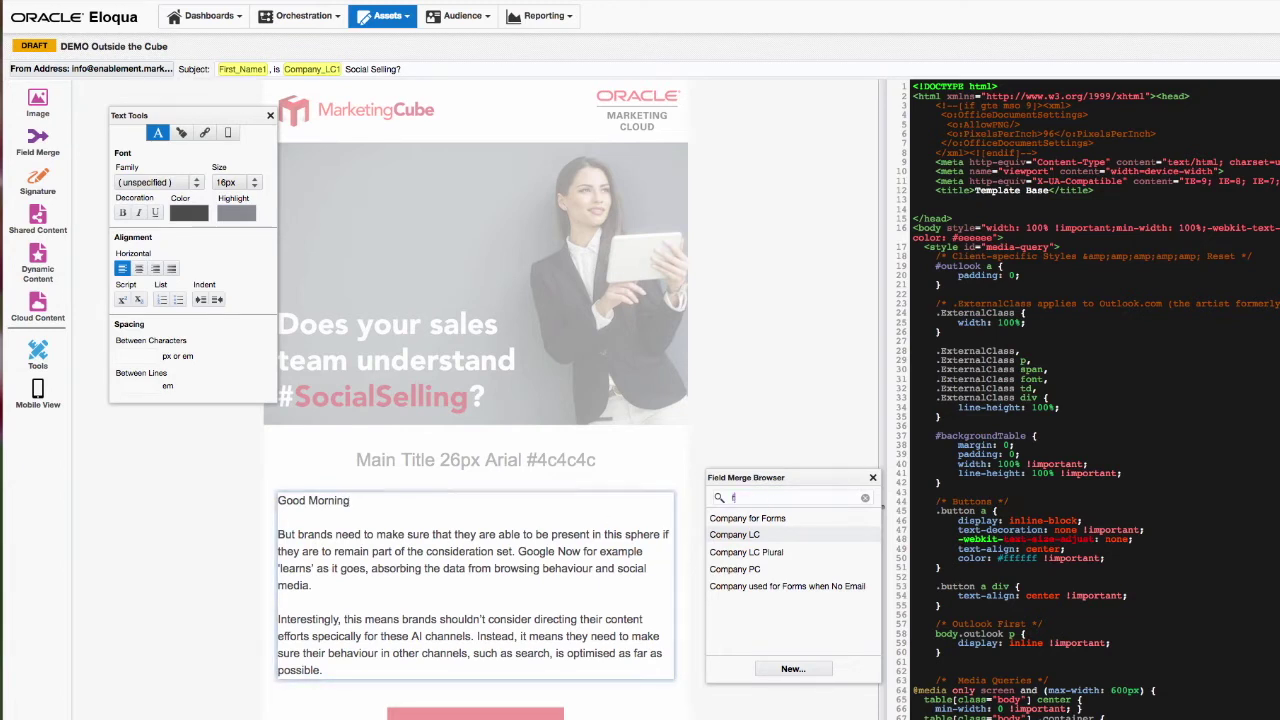
{"action": "type", "text": "irst"}
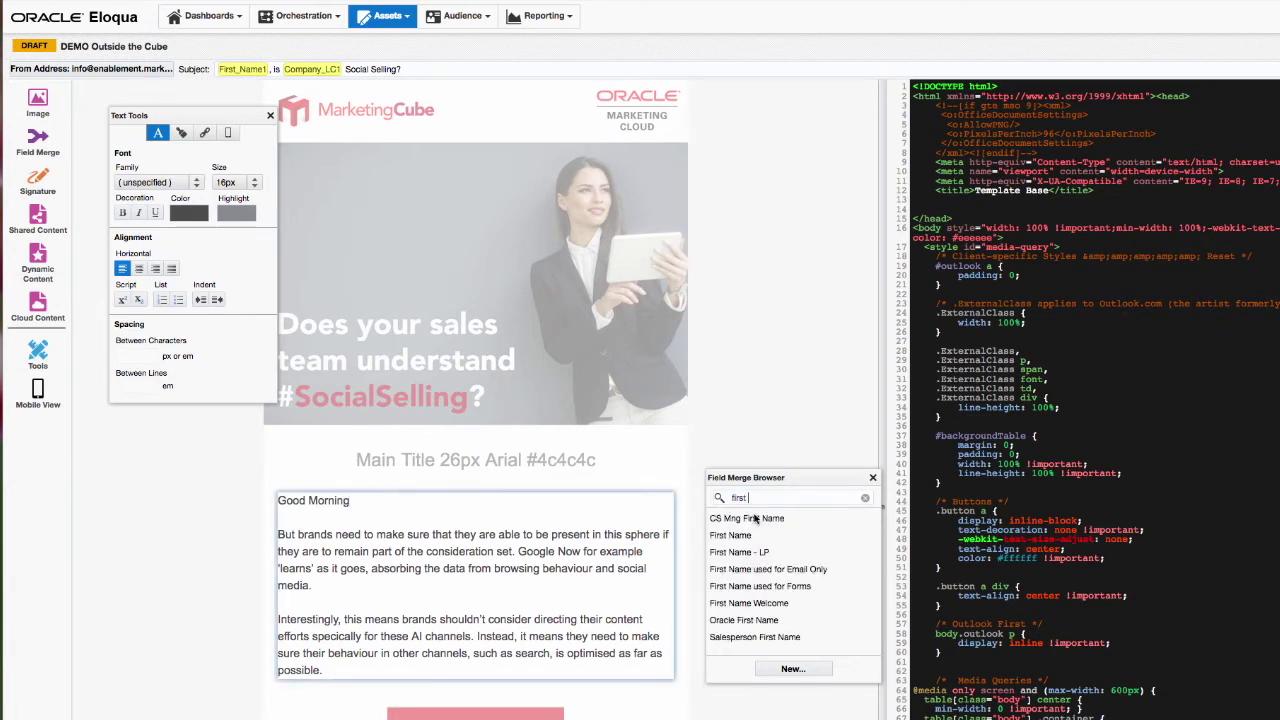
{"action": "left_click", "coordinate": [740, 535]}
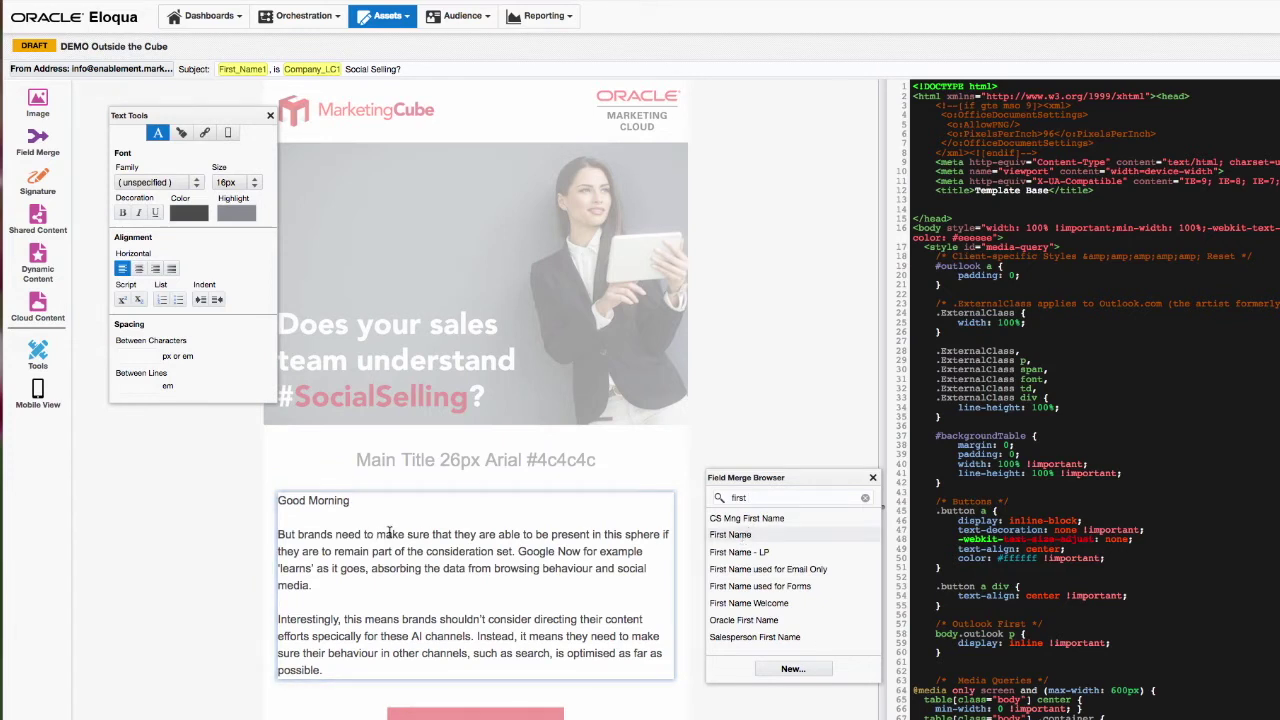
{"action": "left_click_drag", "start_coordinate": [740, 535], "coordinate": [343, 502]}
{"action": "left_click", "coordinate": [355, 500]}
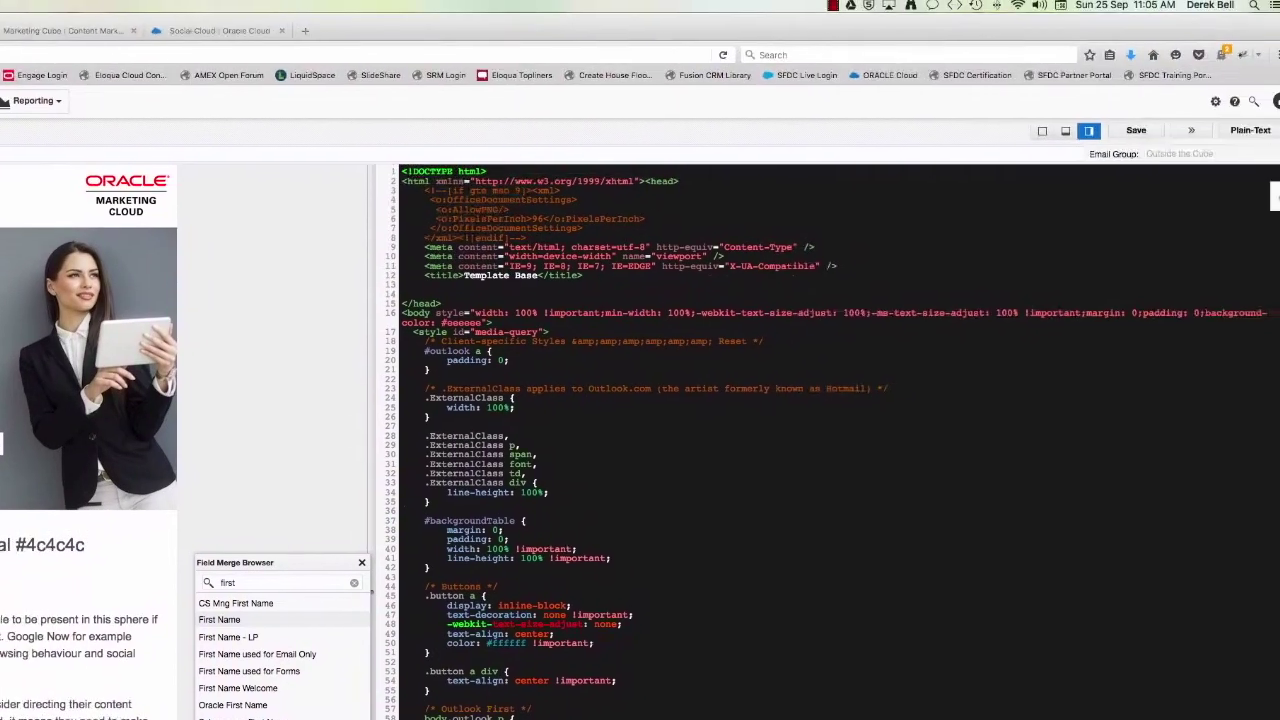
Send an HTML Email test to a recently used test address and close the results.
{"action": "left_click", "coordinate": [1172, 134]}
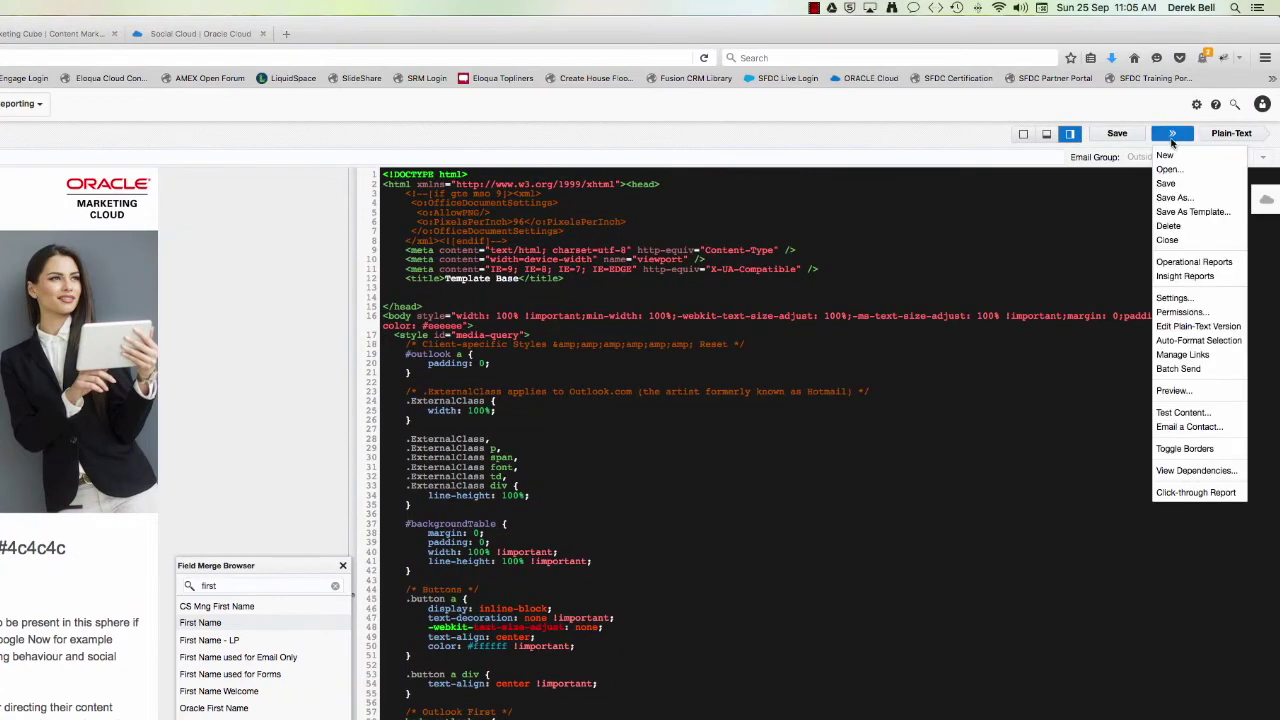
{"action": "left_click", "coordinate": [1190, 412]}
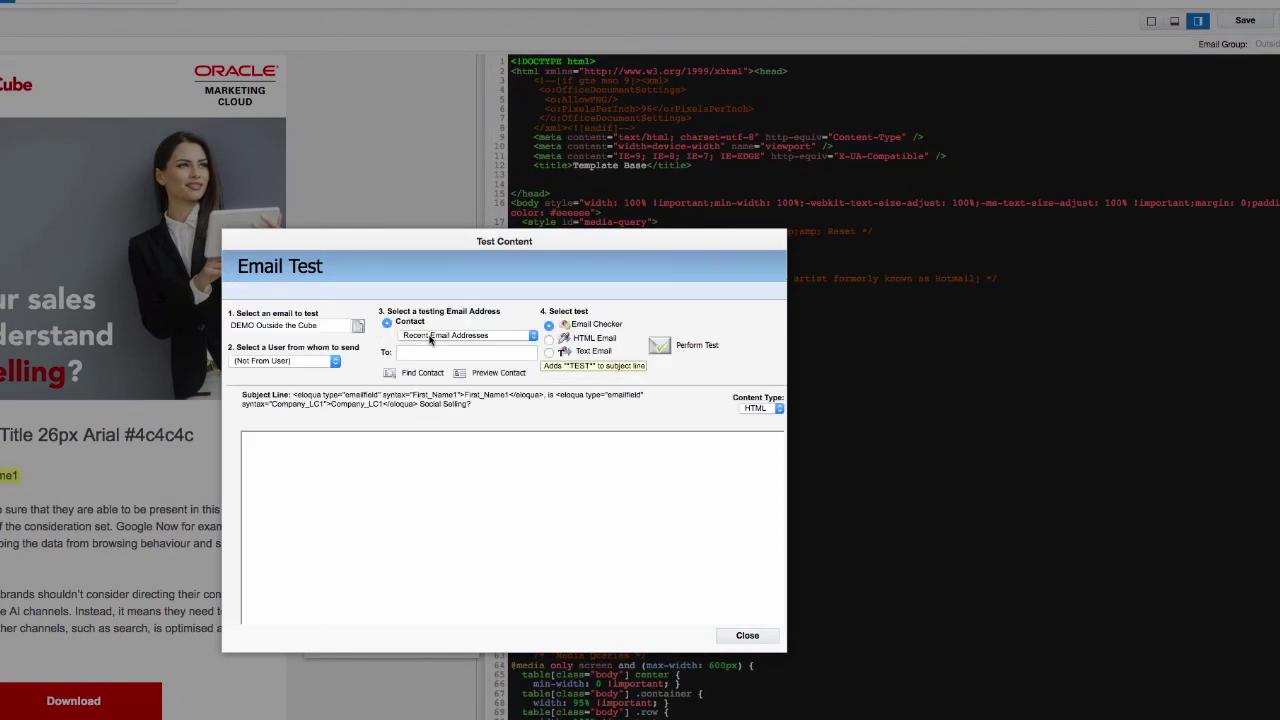
{"action": "left_click", "coordinate": [429, 337]}
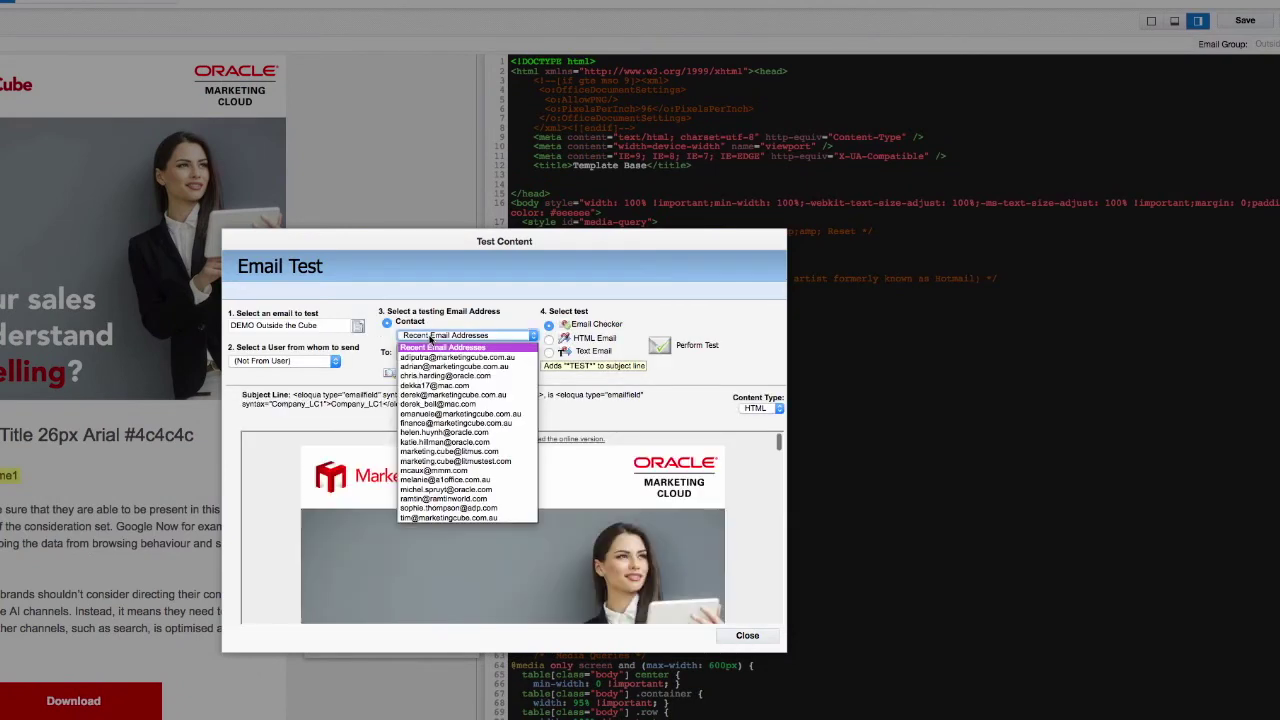
{"action": "left_click", "coordinate": [468, 395]}
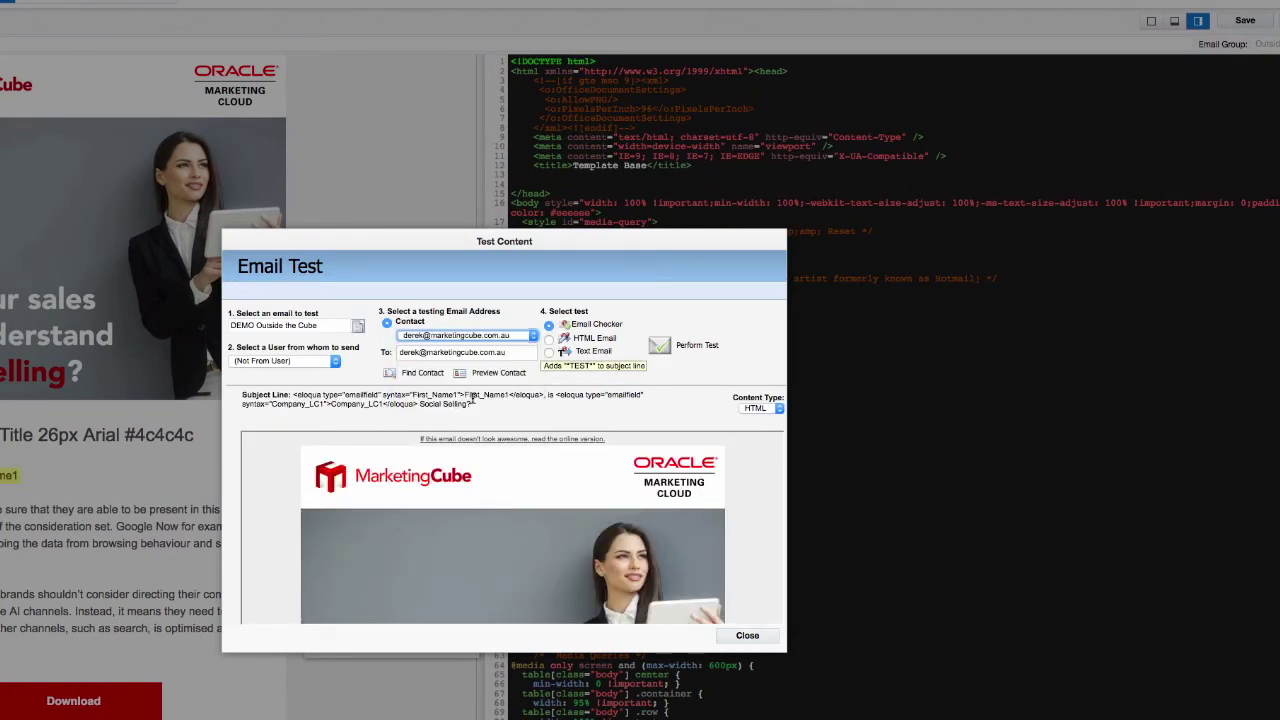
{"action": "left_click", "coordinate": [549, 339]}
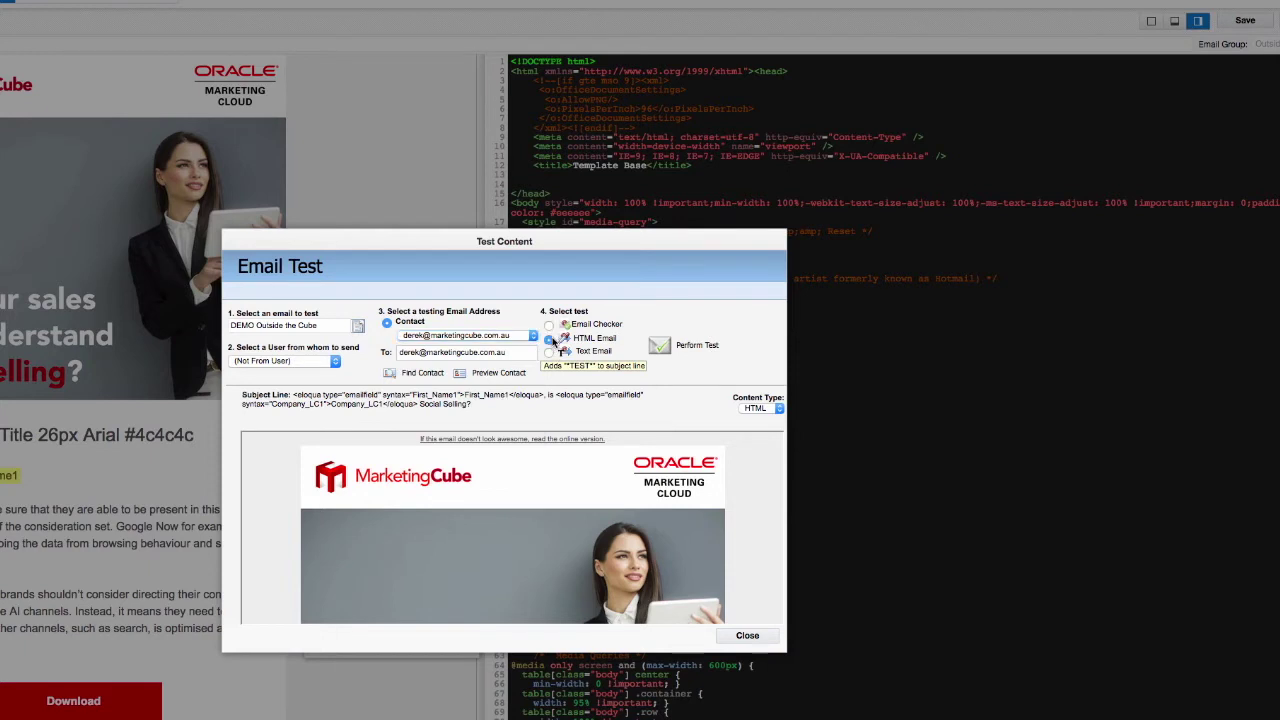
{"action": "left_click", "coordinate": [670, 346]}
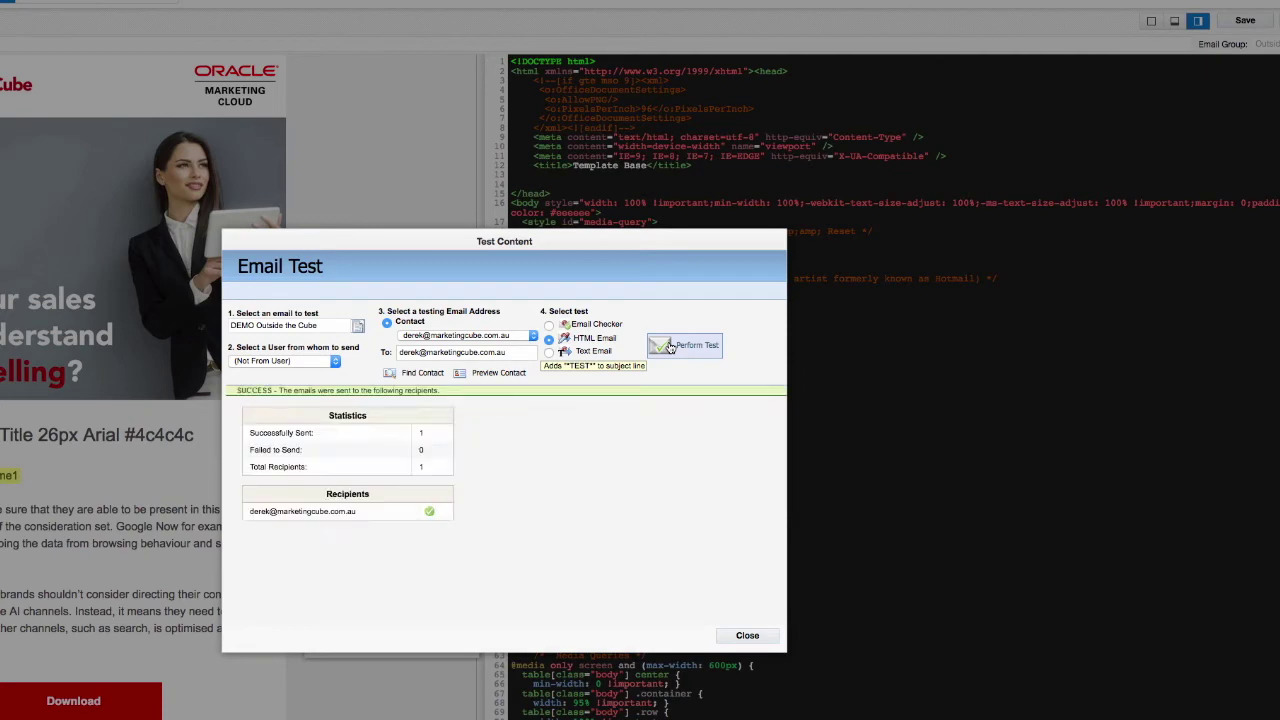
{"action": "left_click", "coordinate": [745, 637]}
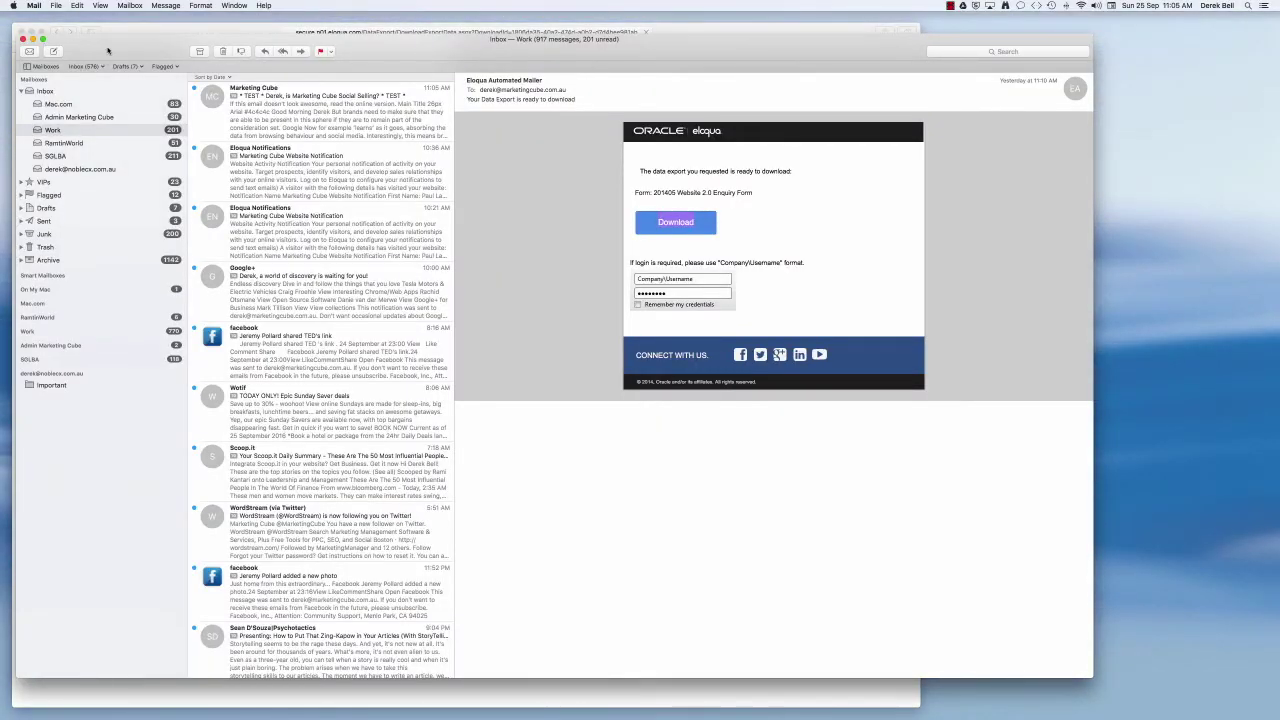
Open the Marketing Cube test message in its own window and scroll through it.
{"action": "double_click", "coordinate": [291, 123]}
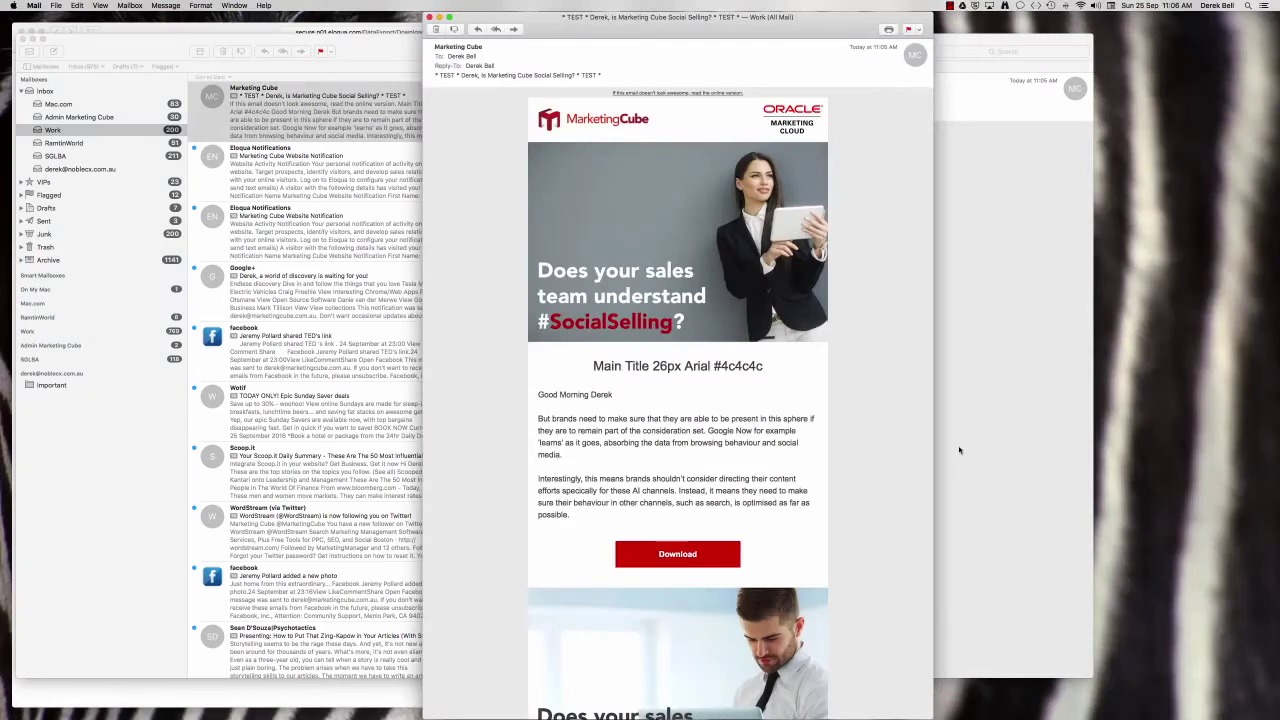
{"action": "scroll", "coordinate": [779, 399], "scroll_direction": "down", "scroll_amount": 5}
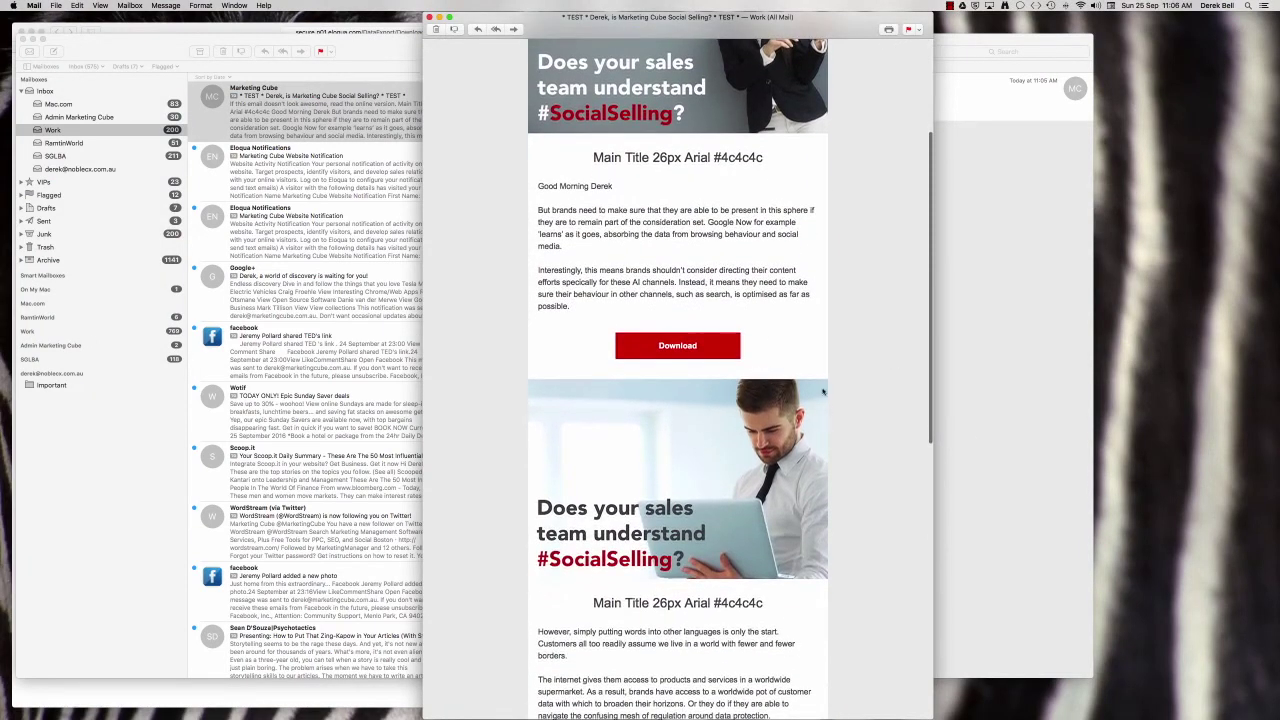
{"action": "scroll", "coordinate": [822, 392], "scroll_direction": "down", "scroll_amount": 8}
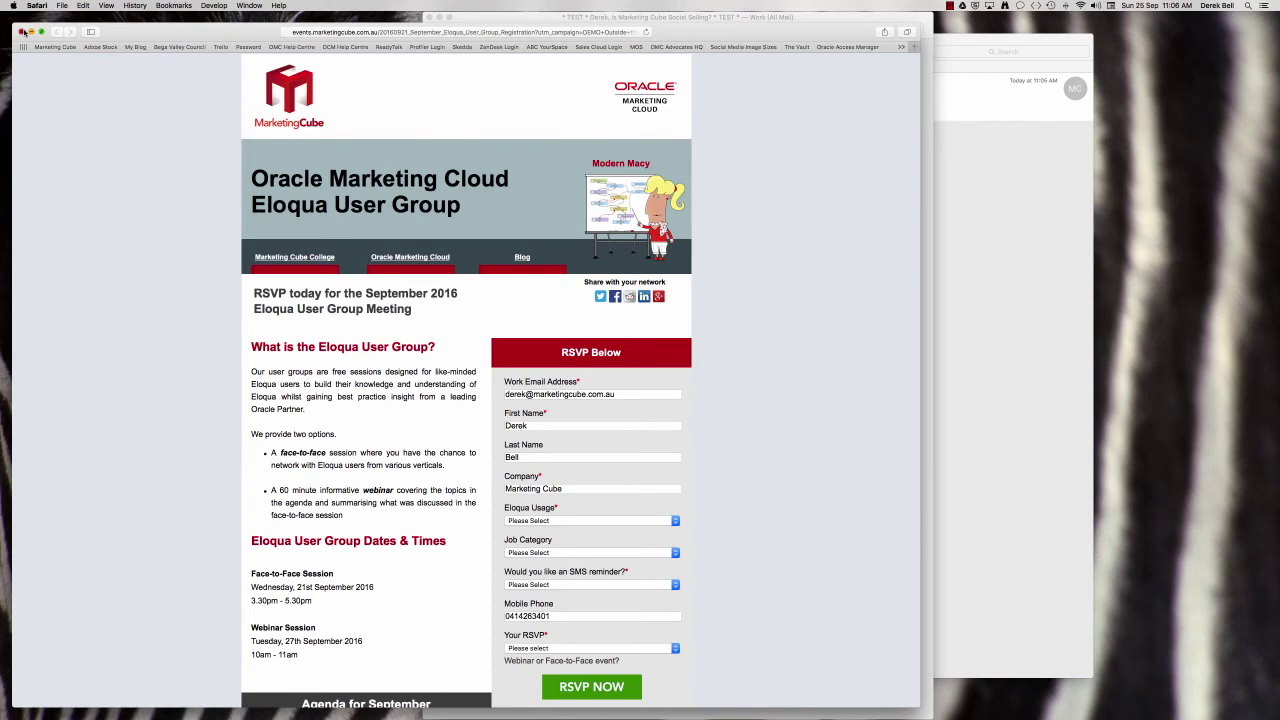
Close the RSVP event page and scroll back up the test email.
{"action": "left_click", "coordinate": [22, 32]}
{"action": "scroll", "coordinate": [601, 196], "scroll_direction": "up", "scroll_amount": 5}
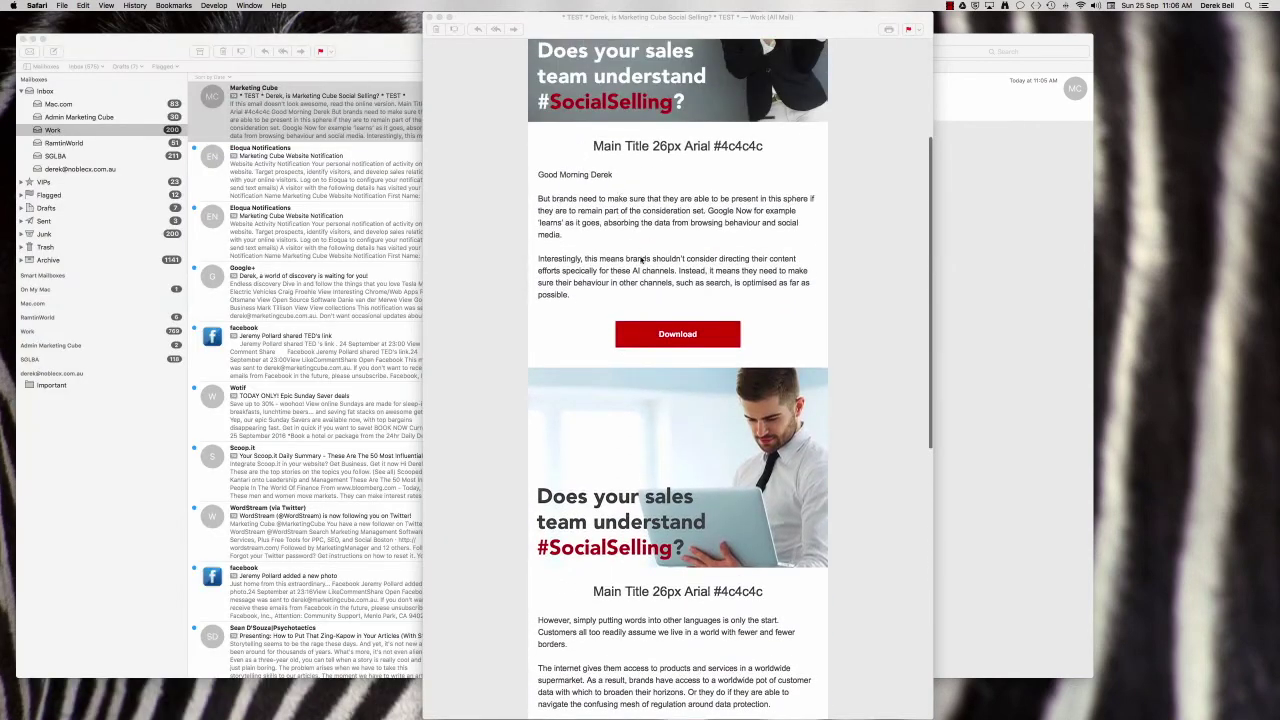
{"action": "scroll", "coordinate": [601, 196], "scroll_direction": "up", "scroll_amount": 2}
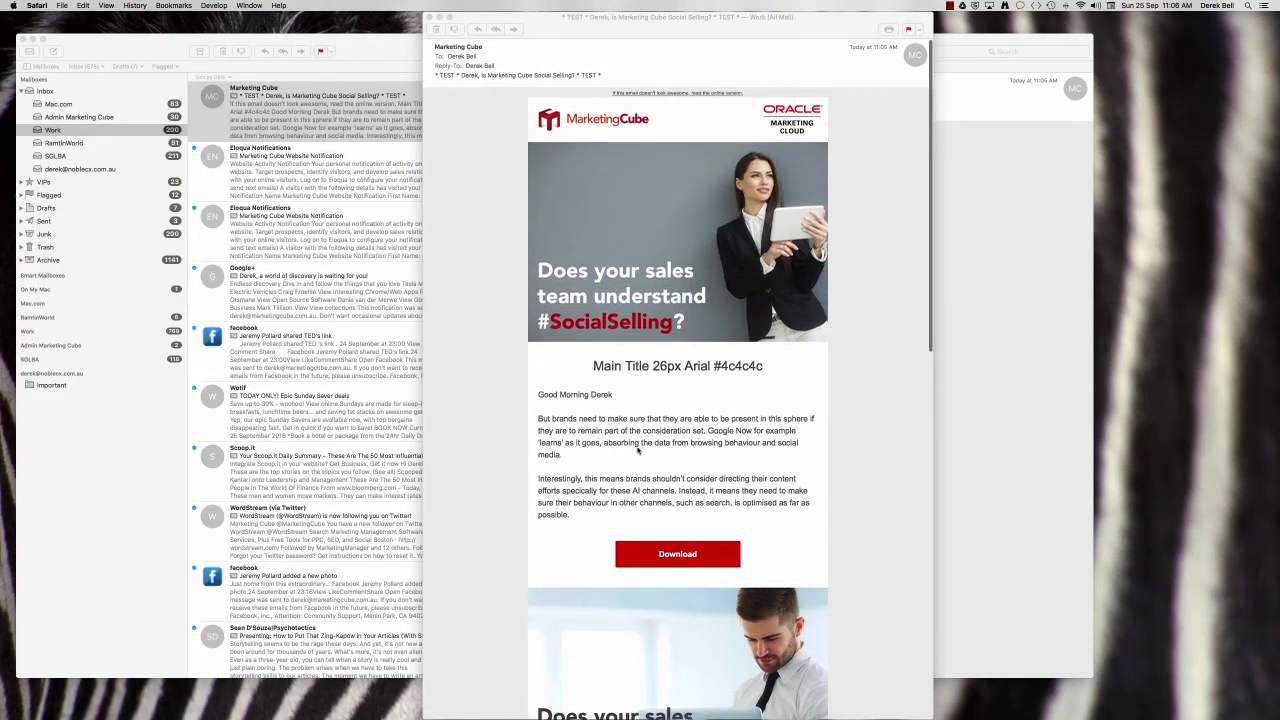
Follow the email's Download link, review the Social Selling Grande Guide page, then close it.
{"action": "left_click", "coordinate": [676, 556]}
{"action": "left_click", "coordinate": [676, 556]}
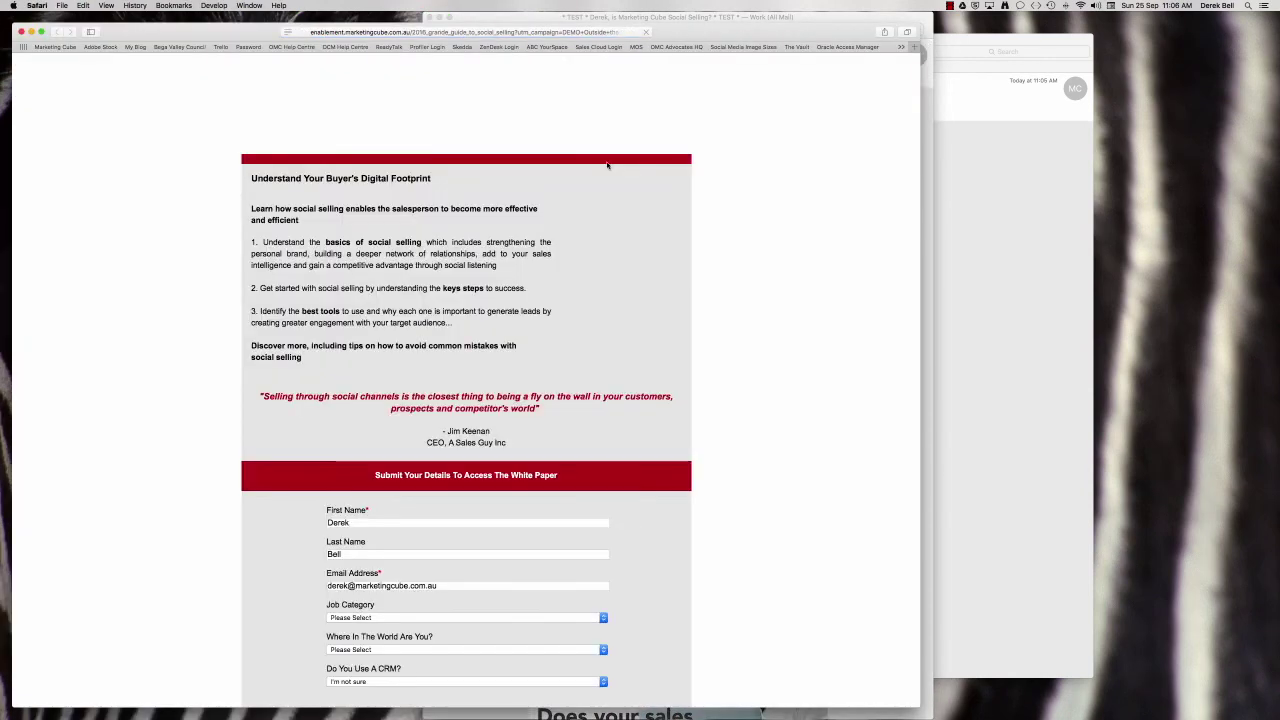
{"action": "scroll", "coordinate": [825, 424], "scroll_direction": "down", "scroll_amount": 4}
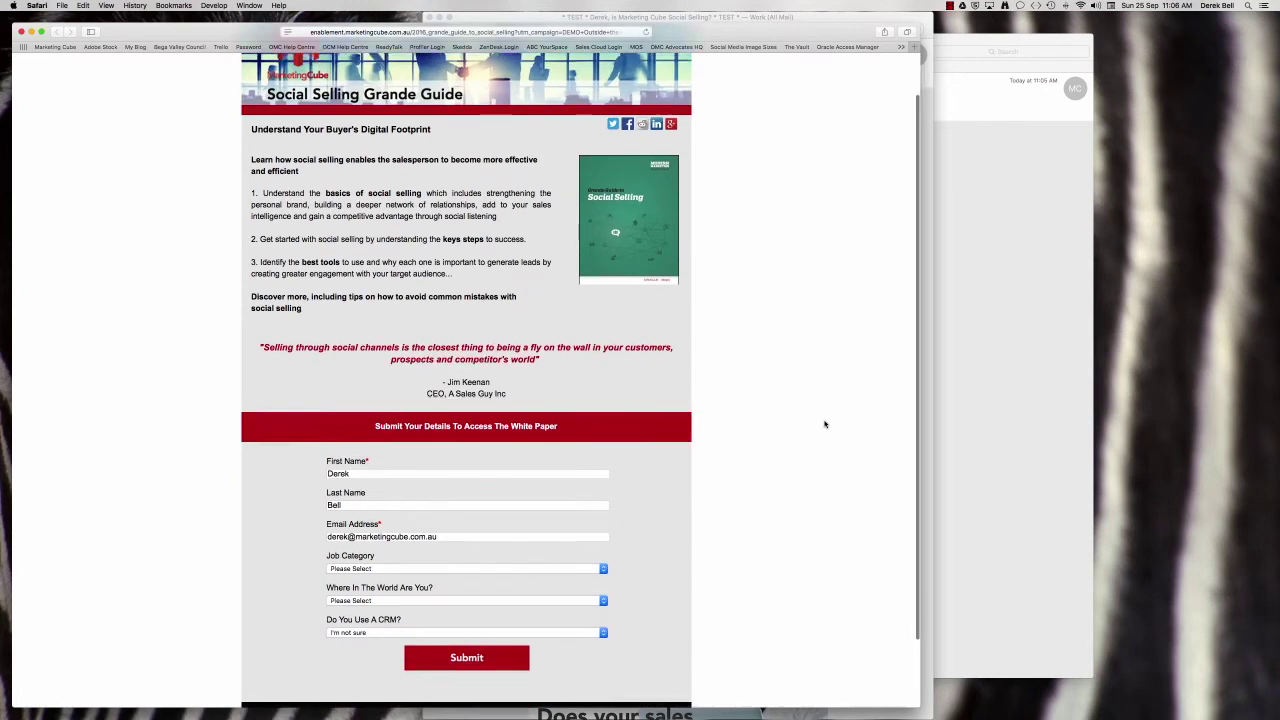
{"action": "scroll", "coordinate": [825, 424], "scroll_direction": "up", "scroll_amount": 4}
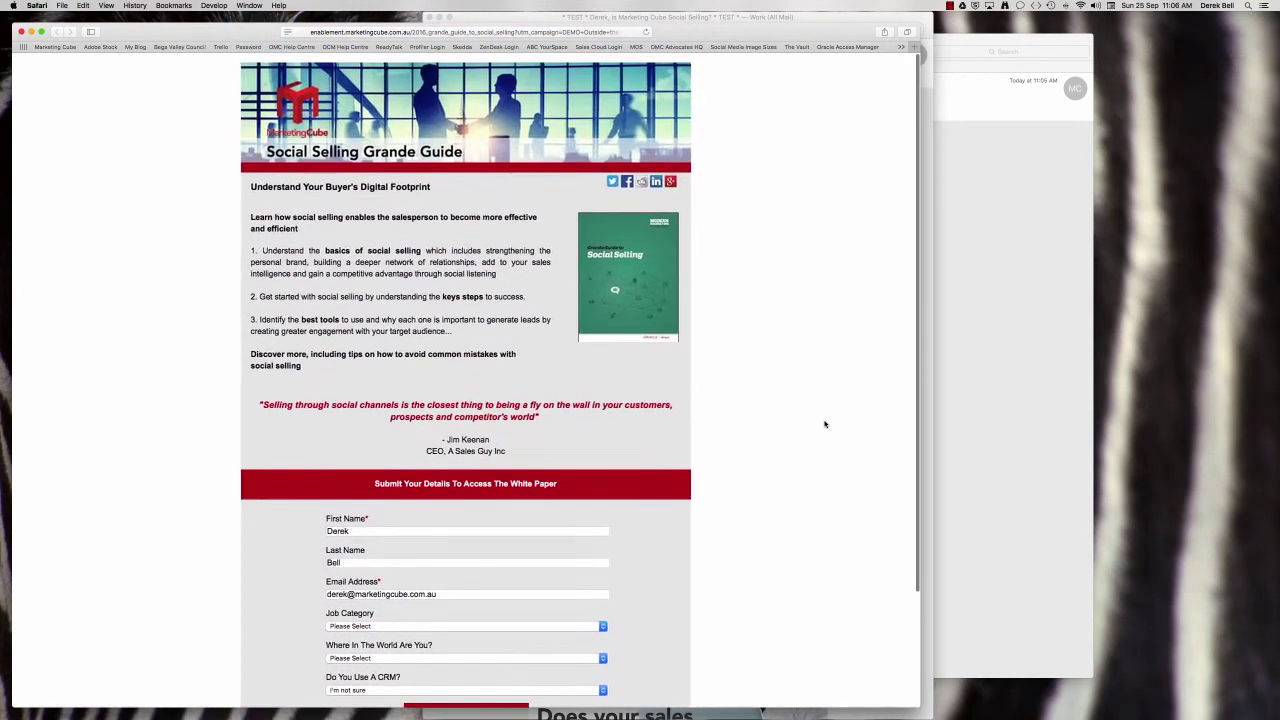
{"action": "left_click", "coordinate": [21, 31]}
Narrow the test email window to phone width, scroll the reflowed email, then close the window.
{"action": "left_click", "coordinate": [881, 369]}
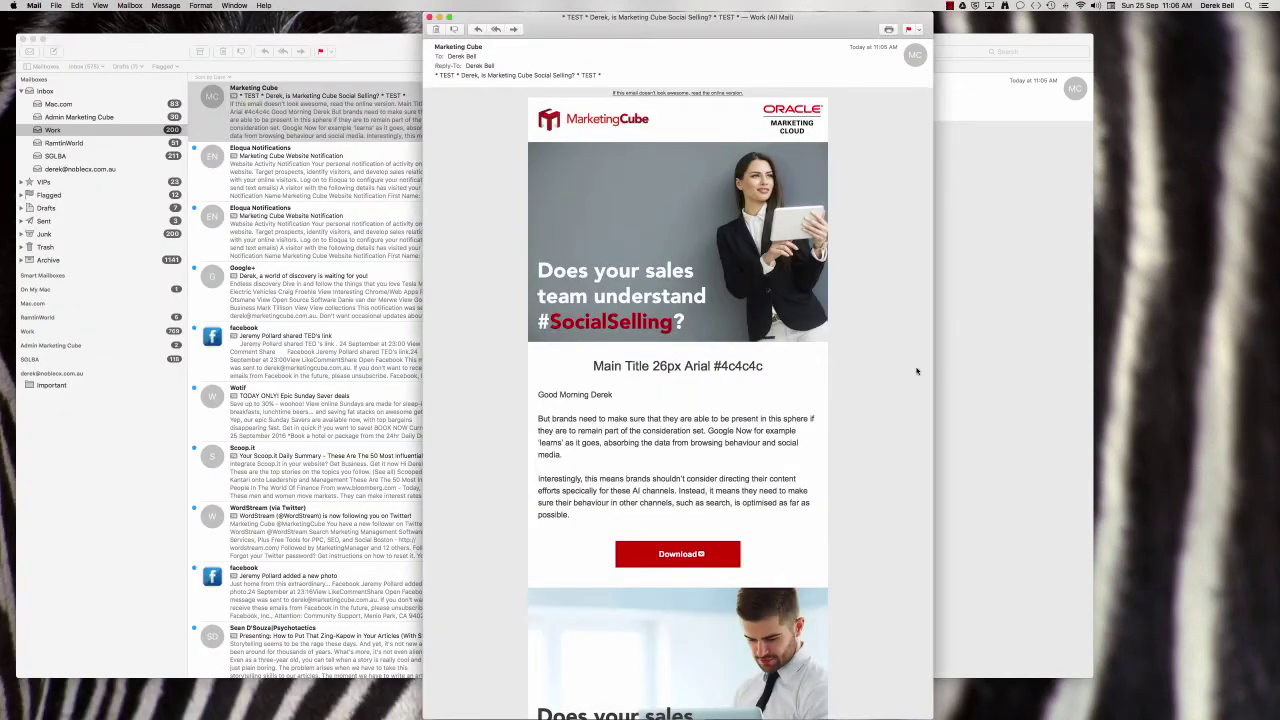
{"action": "left_click_drag", "start_coordinate": [933, 369], "coordinate": [614, 369]}
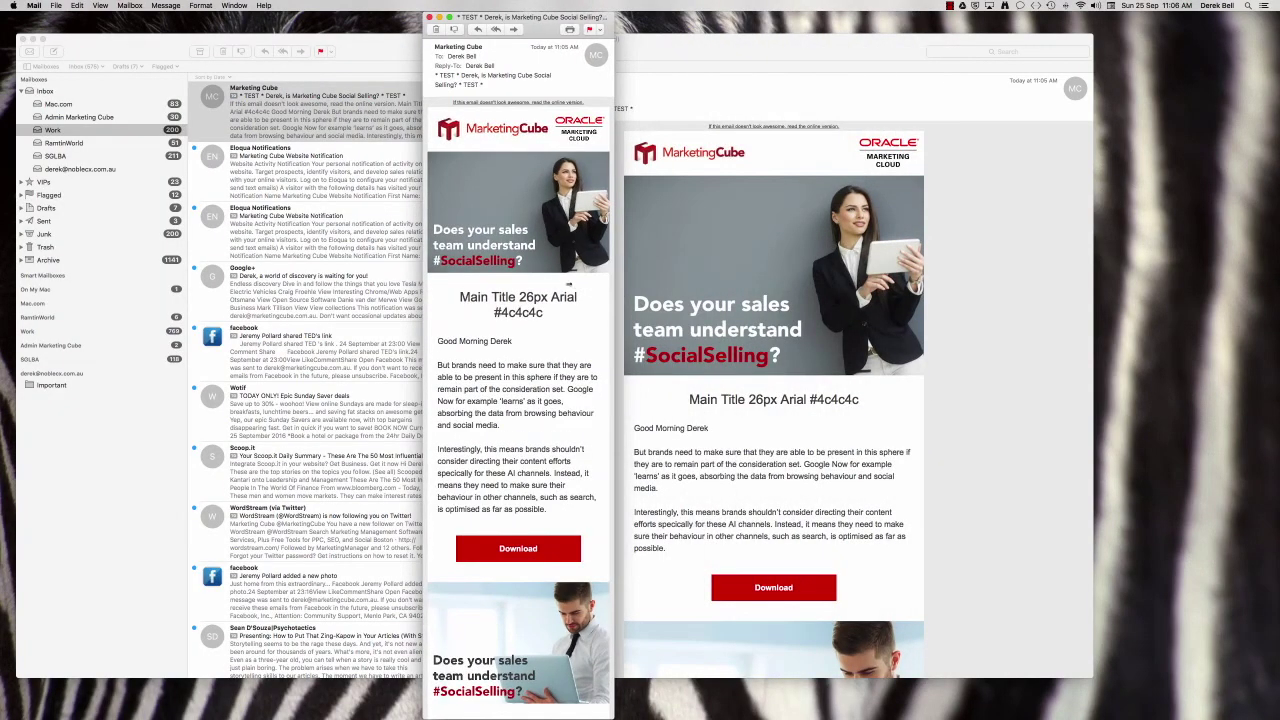
{"action": "scroll", "coordinate": [524, 345], "scroll_direction": "down", "scroll_amount": 8}
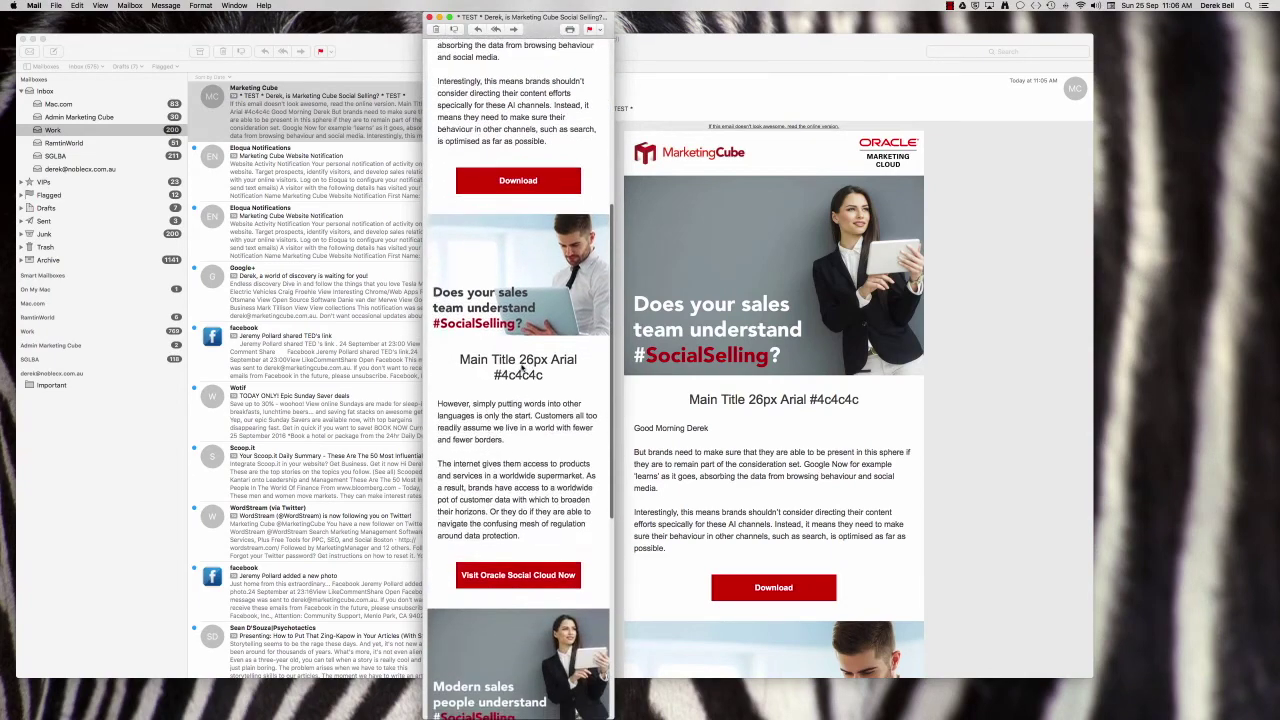
{"action": "scroll", "coordinate": [521, 368], "scroll_direction": "up", "scroll_amount": 4}
{"action": "scroll", "coordinate": [521, 368], "scroll_direction": "down", "scroll_amount": 10}
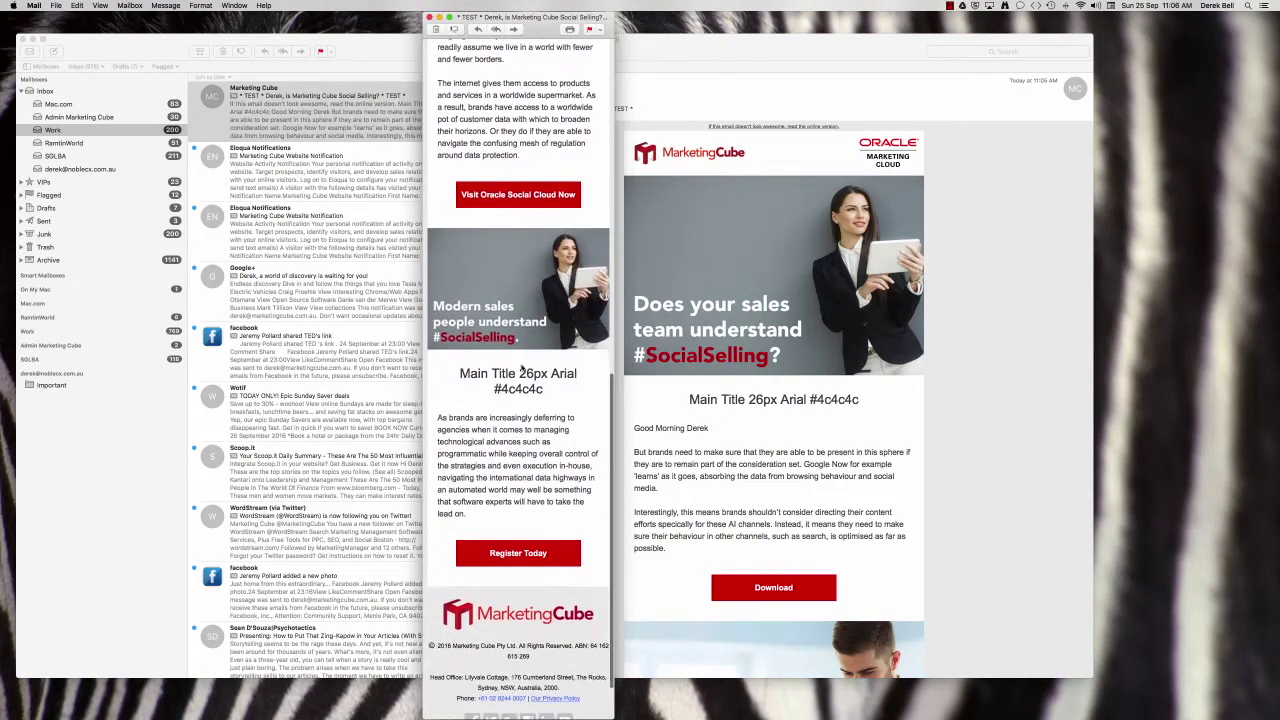
{"action": "scroll", "coordinate": [522, 370], "scroll_direction": "up", "scroll_amount": 4}
{"action": "scroll", "coordinate": [521, 369], "scroll_direction": "up", "scroll_amount": 10}
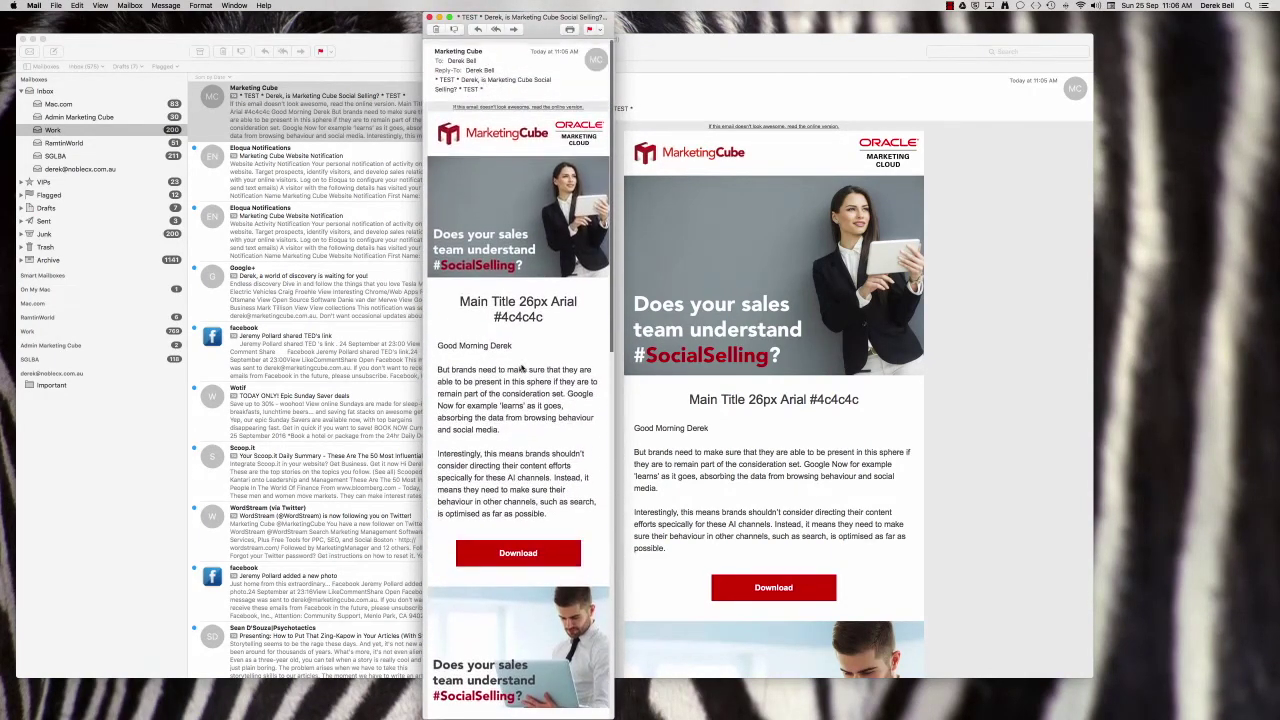
{"action": "left_click", "coordinate": [429, 17]}
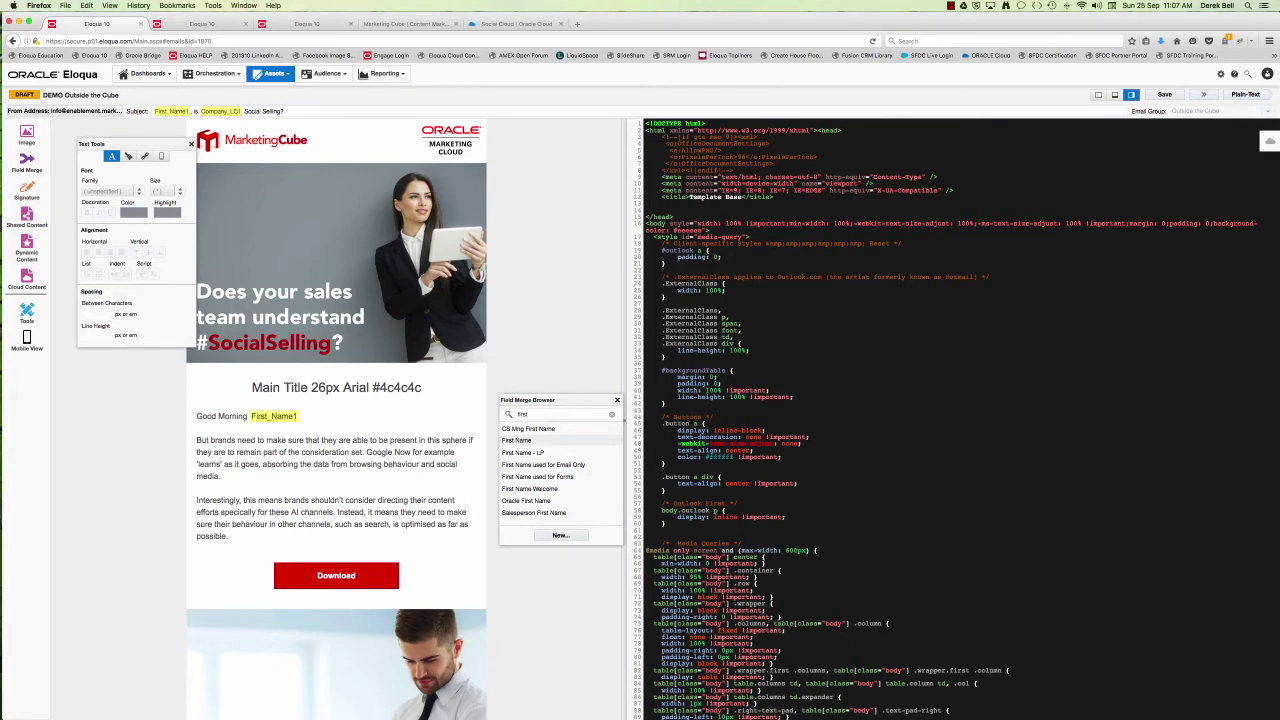
Save the DEMO Outside the Cube email with its personalised subject and greeting.
{"action": "left_click", "coordinate": [1167, 95]}
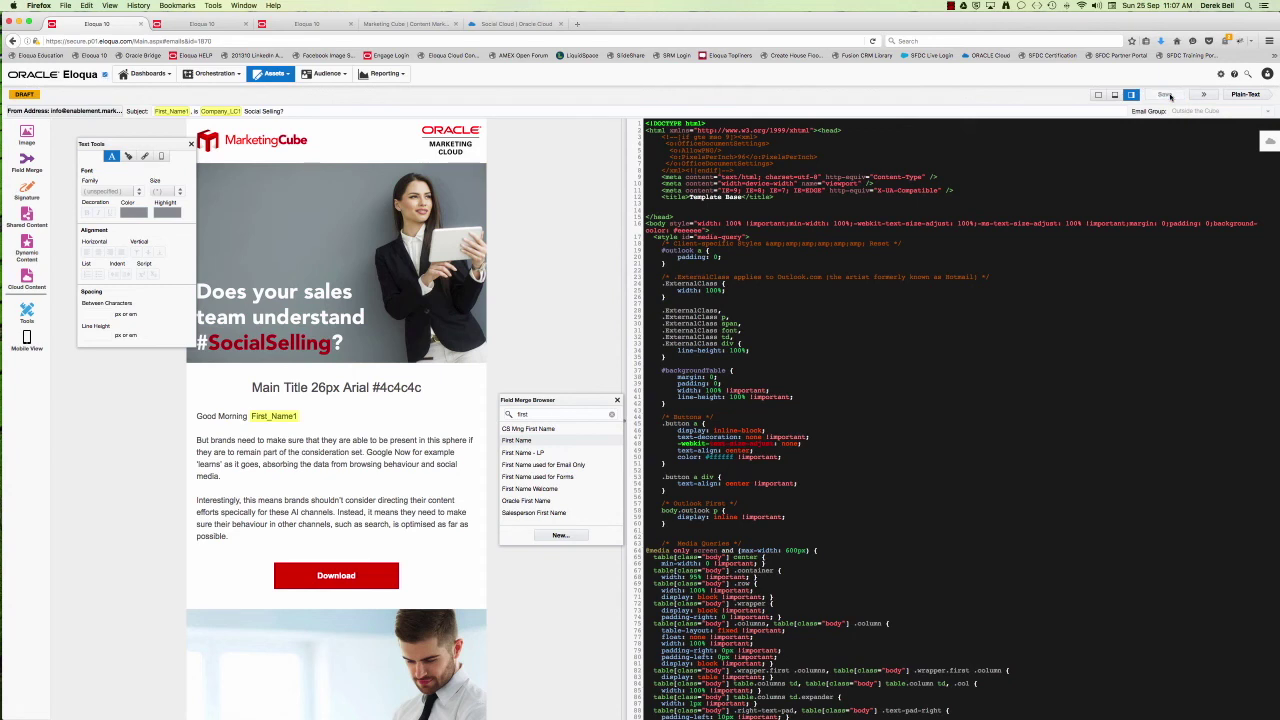